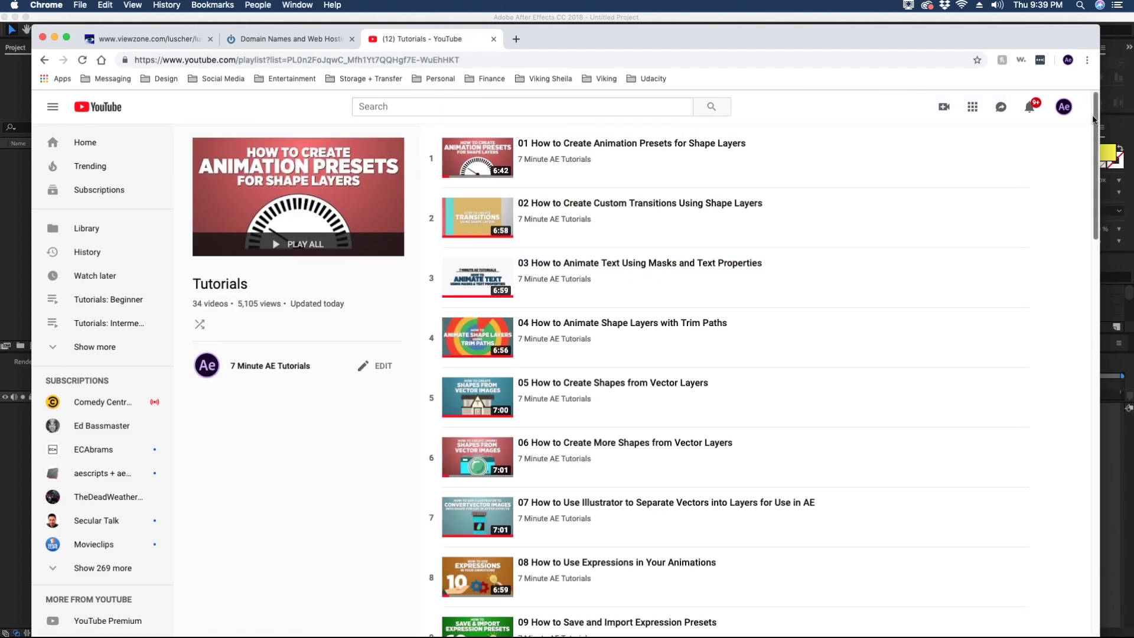
pyautogui.moveTo(1094, 124)
pyautogui.mouseDown()
pyautogui.moveTo(1083, 294)
pyautogui.moveTo(1090, 538)
pyautogui.moveTo(1096, 139)
pyautogui.mouseUp()
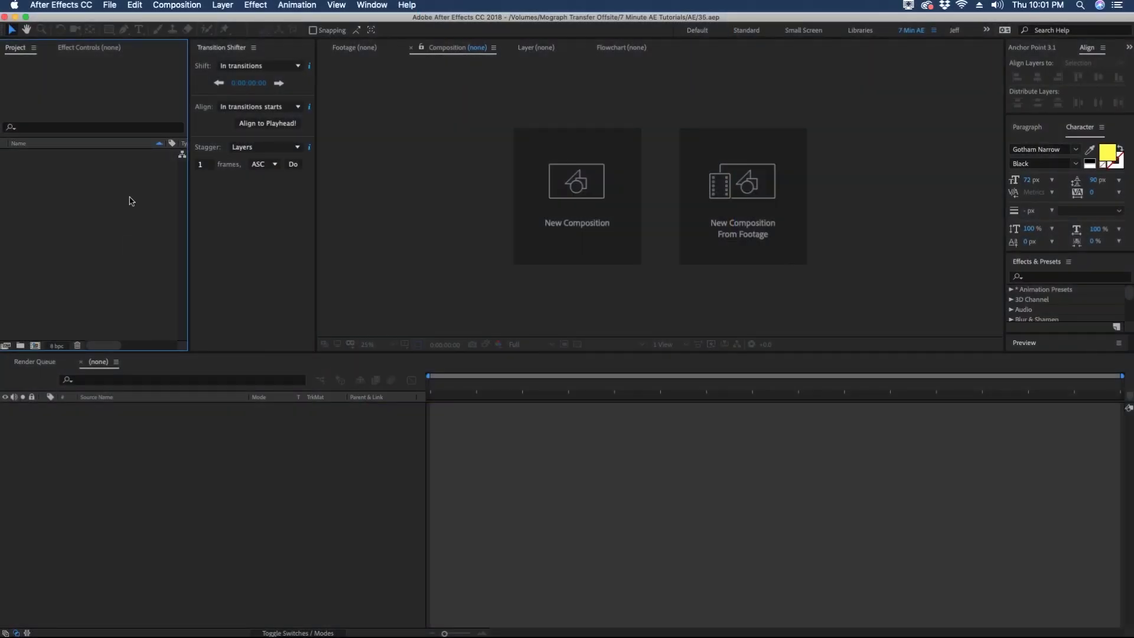
# Step: Create a composition named Bouncing Sign with a duration of 7 seconds
pyautogui.click(177, 5)
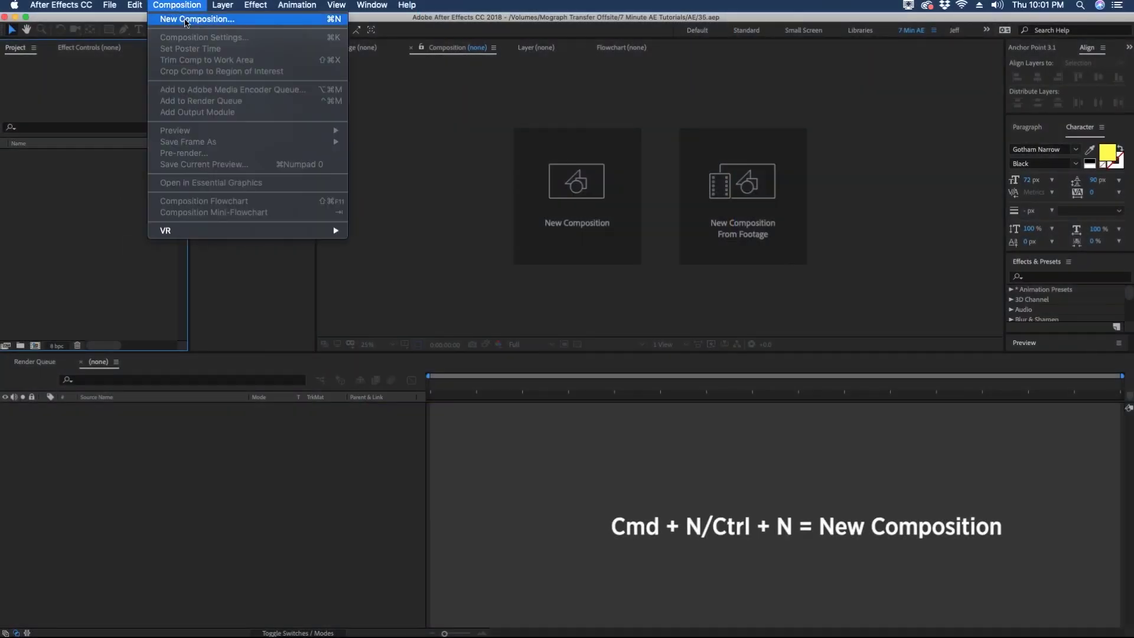
pyautogui.click(185, 19)
pyautogui.write('Bo')
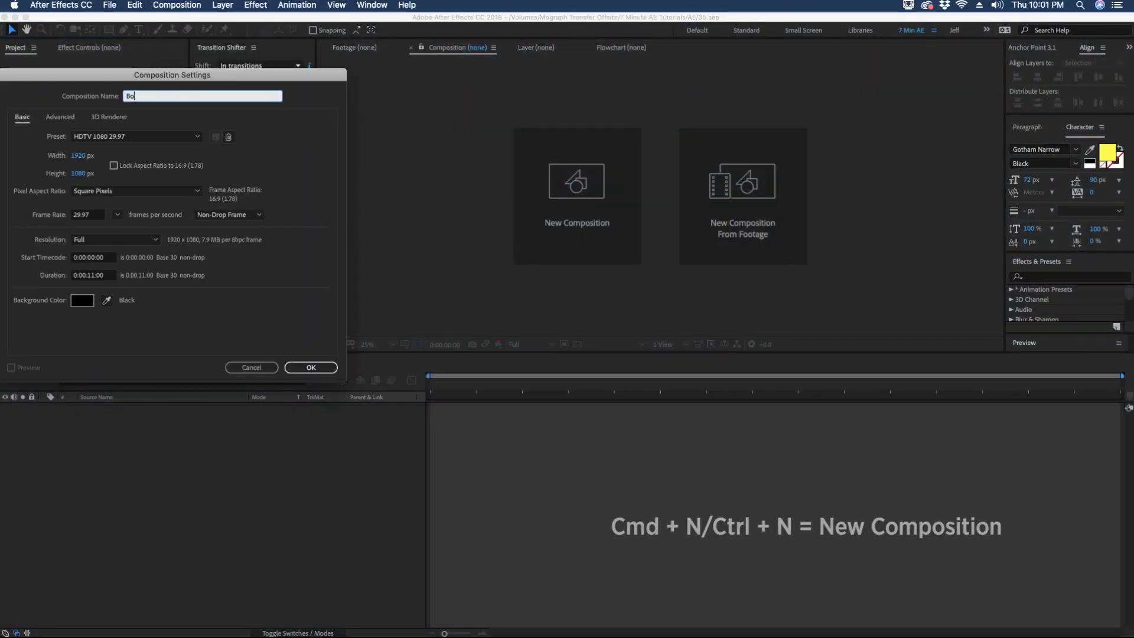
pyautogui.write('uncing Sign')
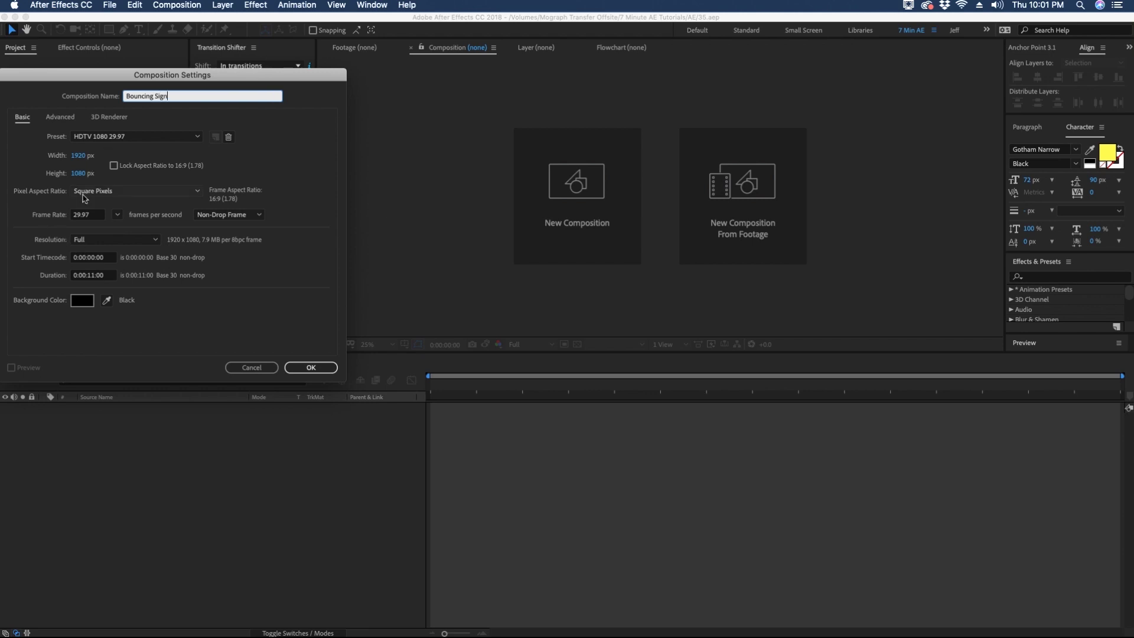
pyautogui.click(95, 275)
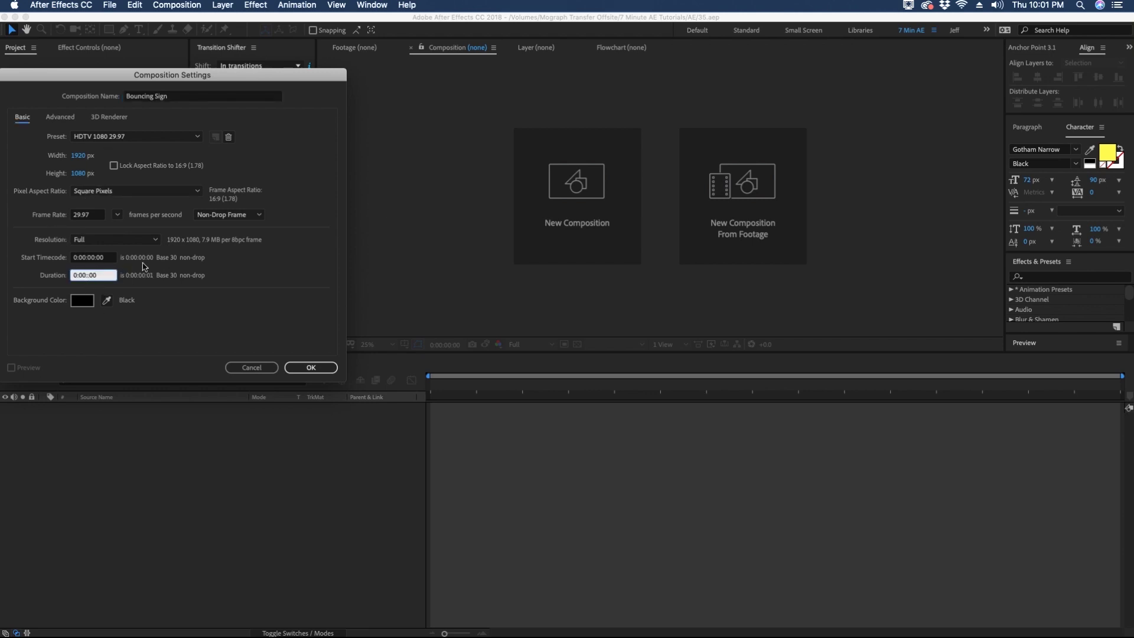
pyautogui.write('7')
pyautogui.press('Return')
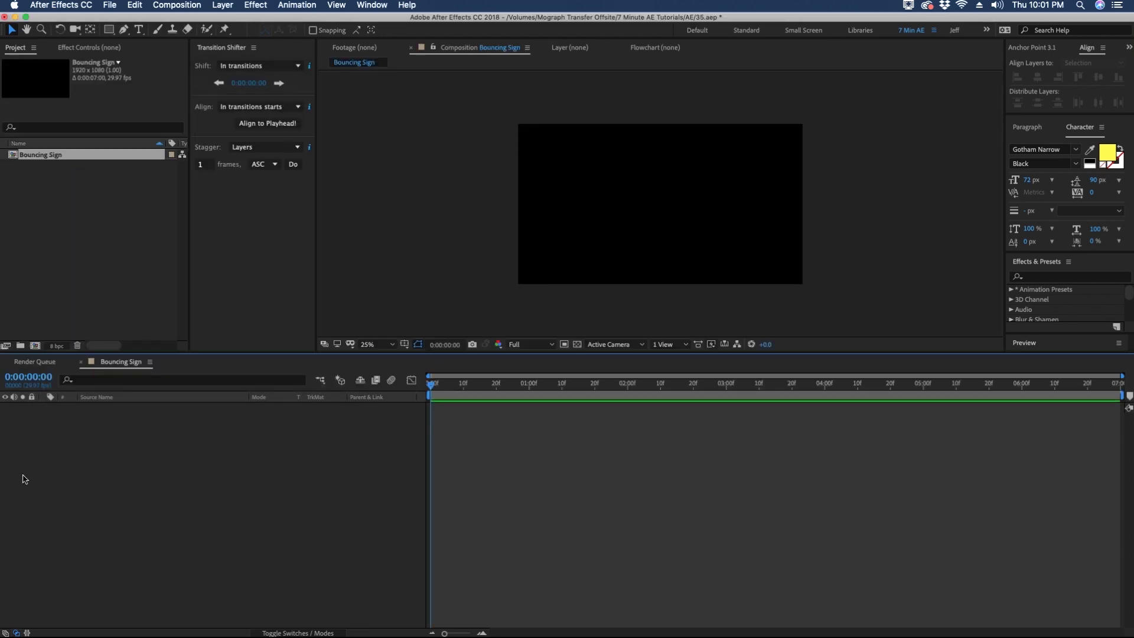
# Step: Add a new shape layer to the composition and name it Bouncing Sign
pyautogui.rightClick(152, 466)
pyautogui.moveTo(220, 473)
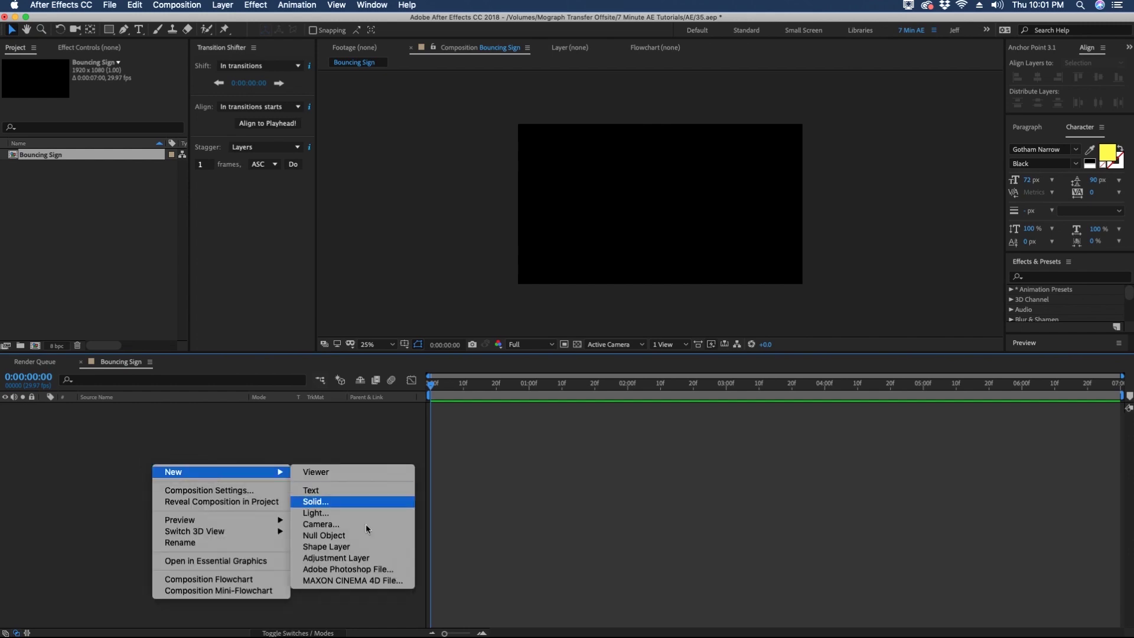
pyautogui.click(367, 546)
pyautogui.press('q')
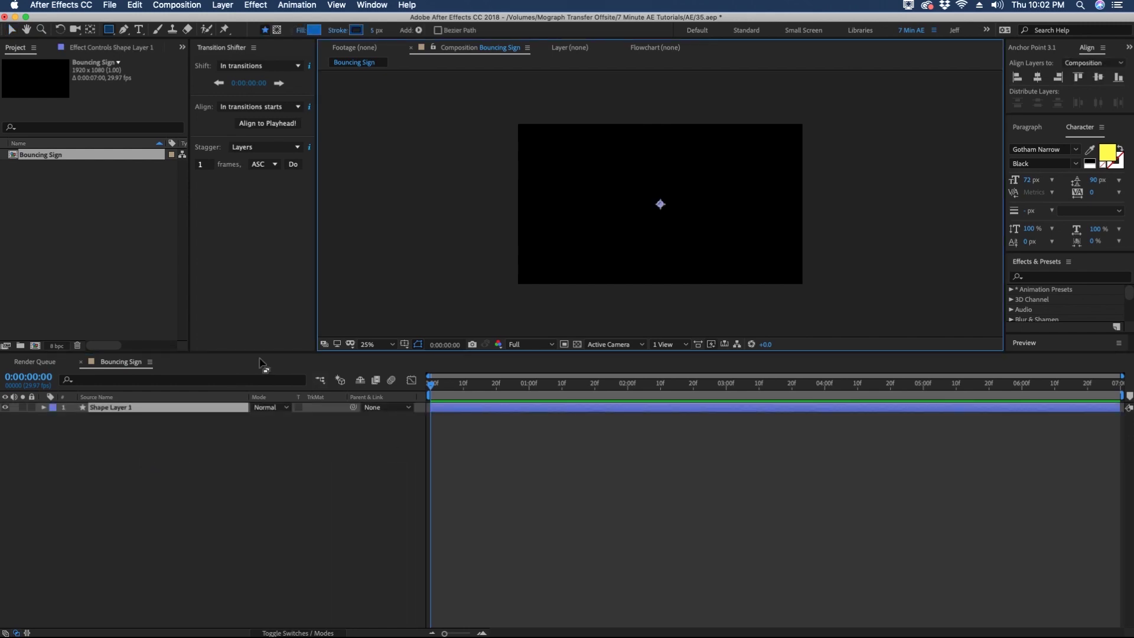
pyautogui.press('Return')
pyautogui.write('Bouncing Sign')
pyautogui.press('Return')
# Step: Add an empty group to the Bouncing Sign layer's contents and name it Sign
pyautogui.click(44, 407)
pyautogui.click(109, 408)
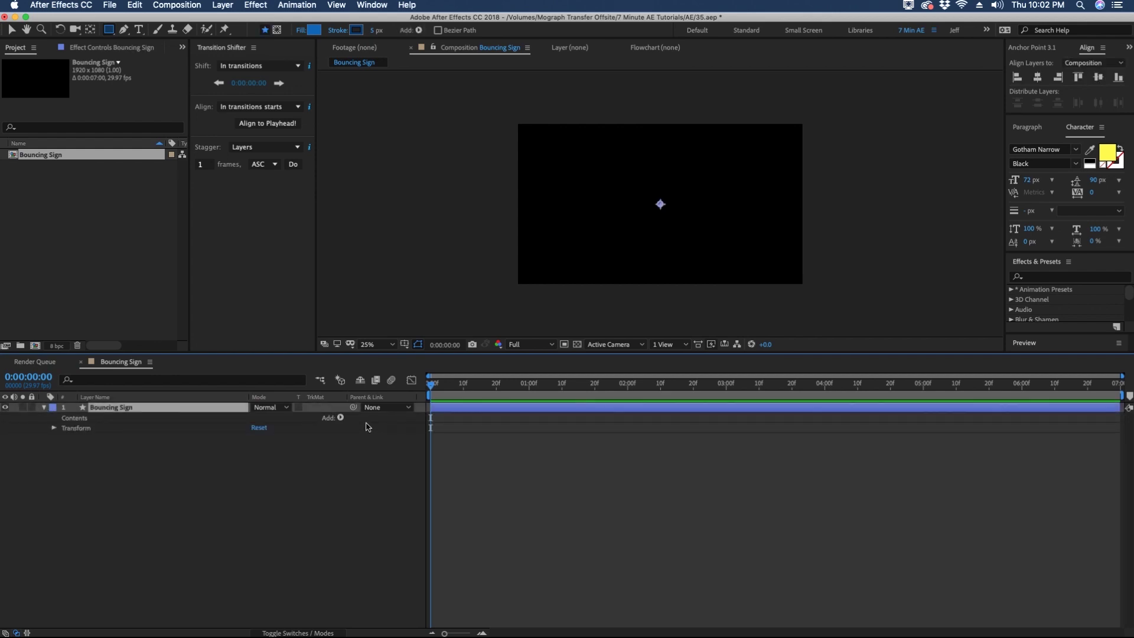
pyautogui.click(340, 418)
pyautogui.click(378, 399)
pyautogui.press('Return')
pyautogui.write('Siugn')
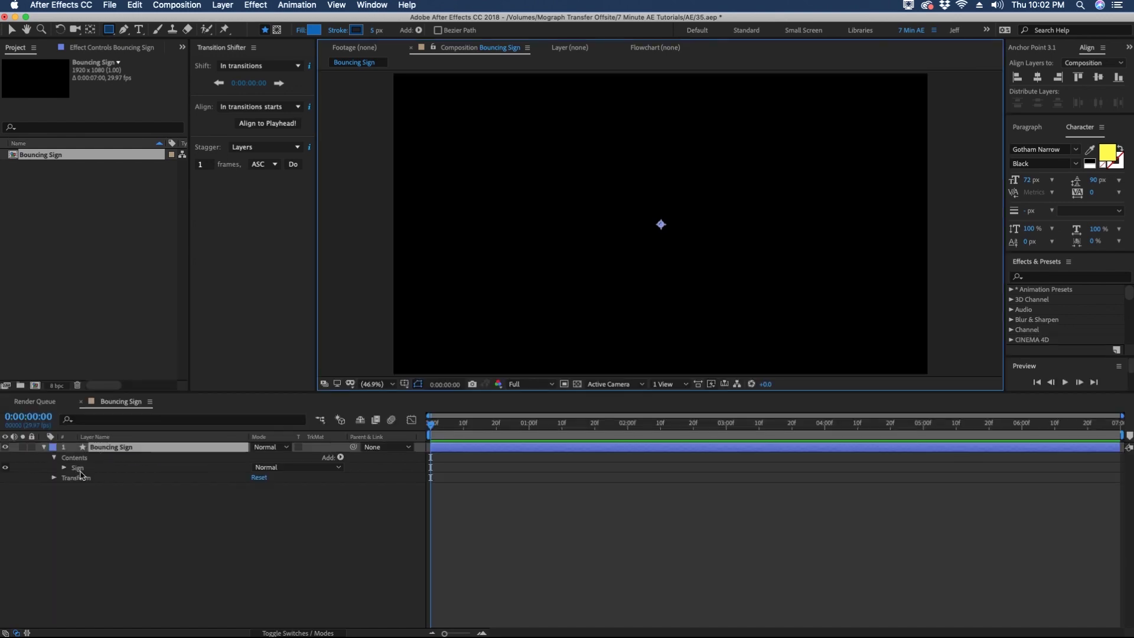
# Step: Add a rectangle, a fill and a stroke inside the Sign group
pyautogui.click(77, 468)
pyautogui.click(63, 467)
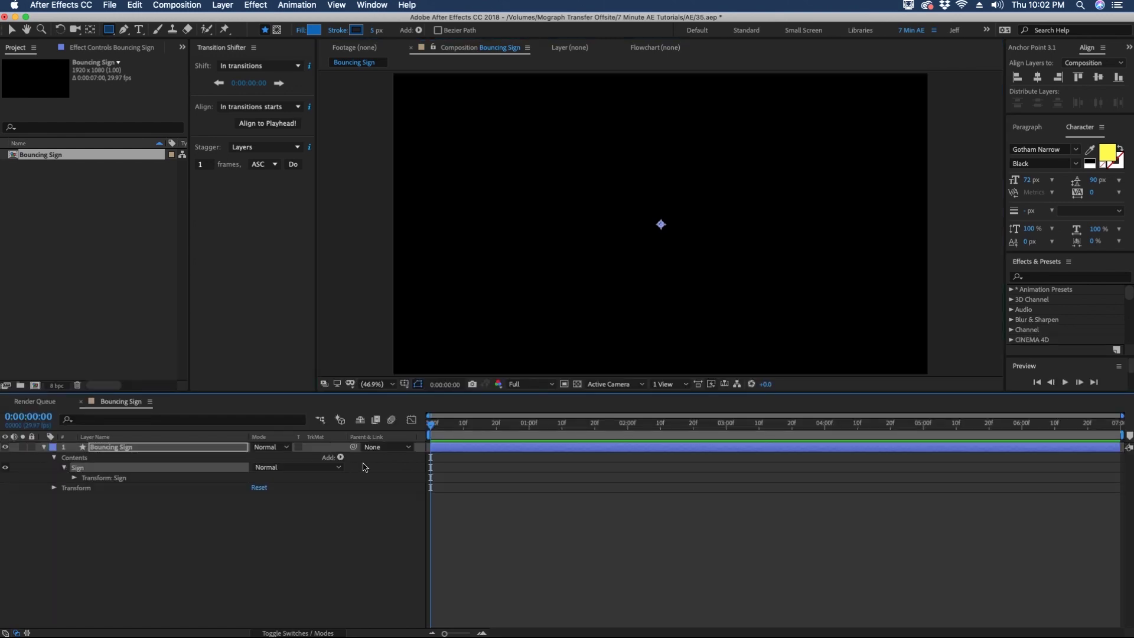
pyautogui.click(341, 458)
pyautogui.click(364, 421)
pyautogui.click(338, 458)
pyautogui.click(357, 475)
pyautogui.click(341, 458)
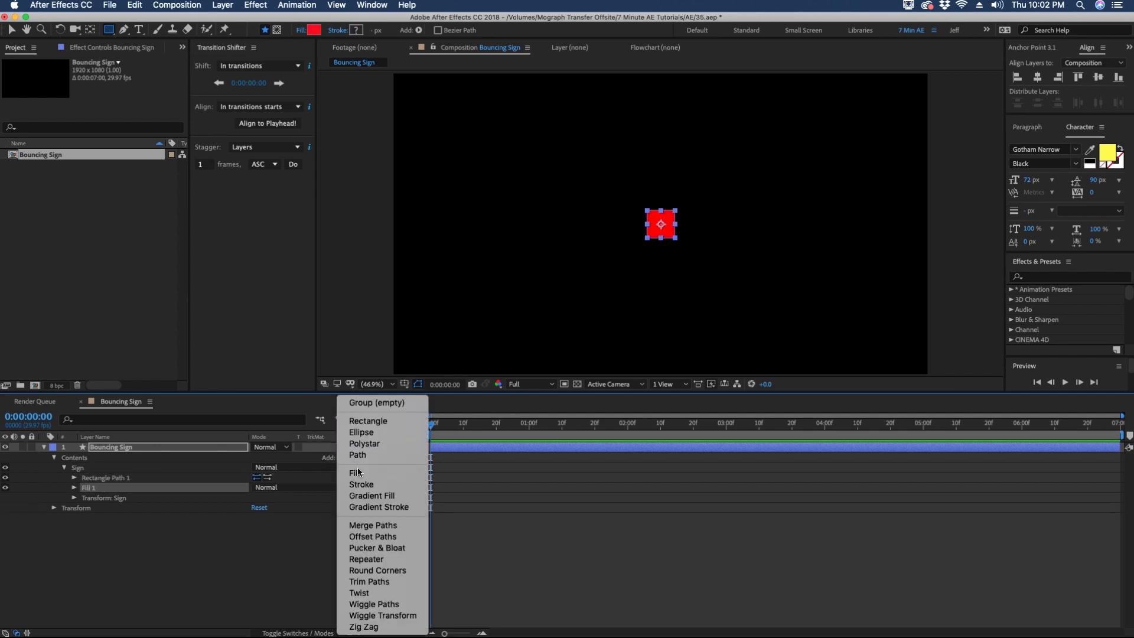
pyautogui.click(361, 484)
# Step: Change the rectangle's fill to purple 5400AF and its stroke to a darker shade sampled from that fill
pyautogui.click(313, 29)
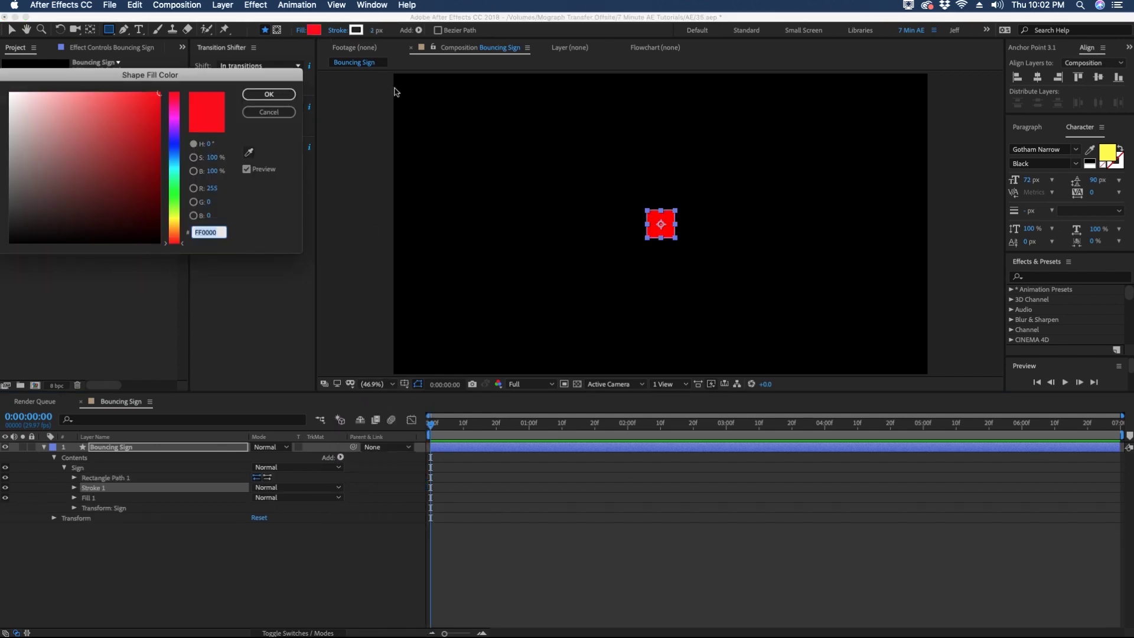
pyautogui.click(174, 131)
pyautogui.moveTo(159, 102); pyautogui.dragTo(159, 115)
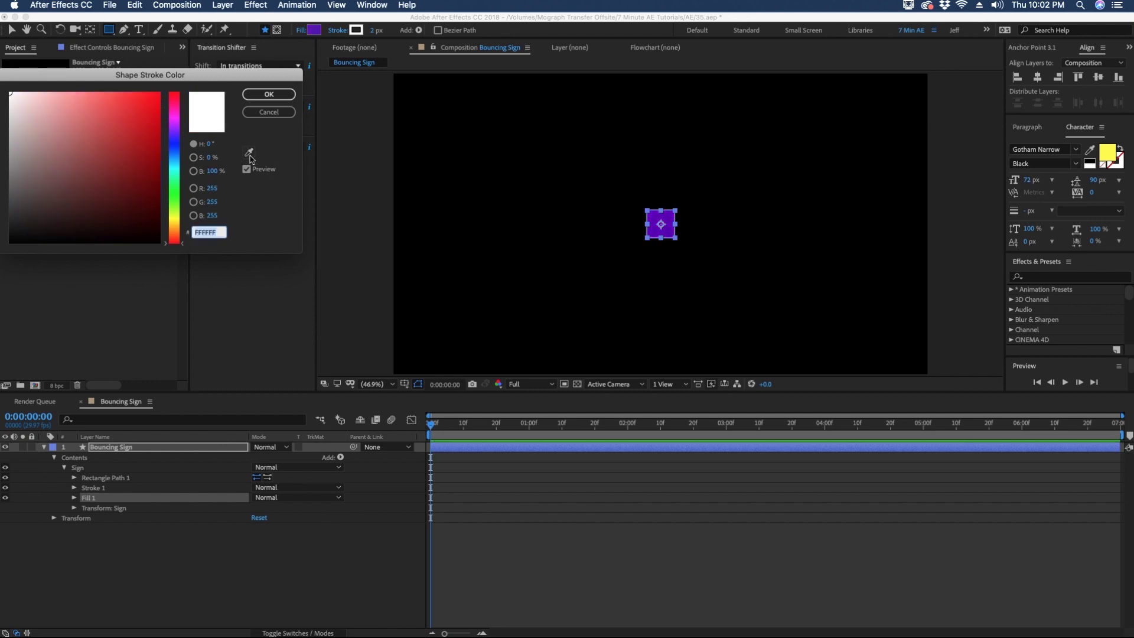
pyautogui.click(249, 153)
pyautogui.click(660, 212)
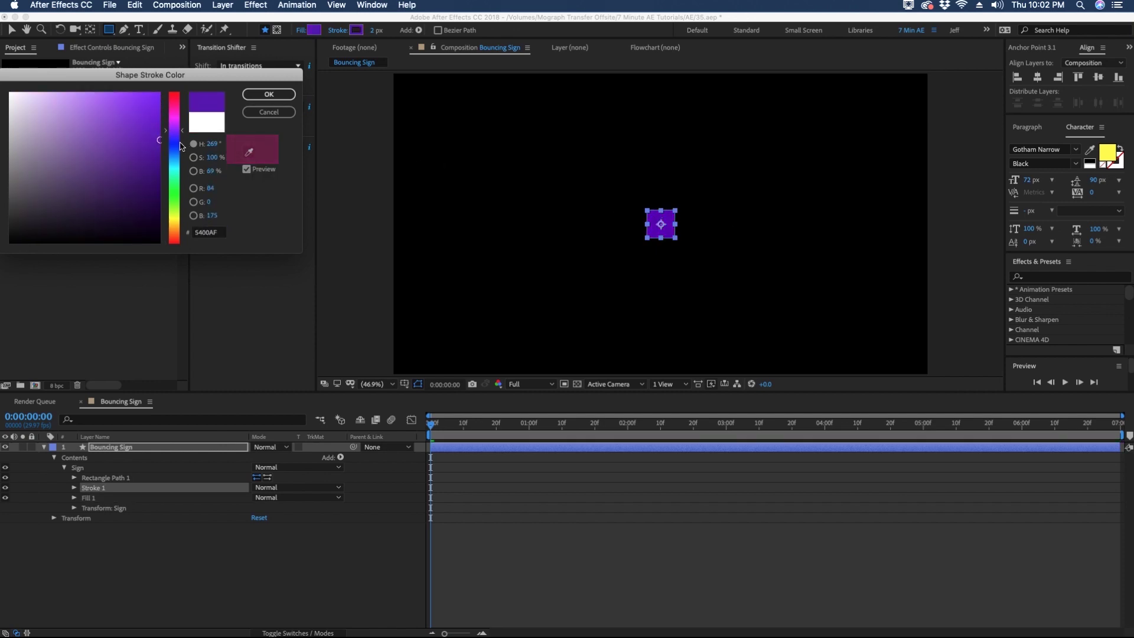
pyautogui.moveTo(159, 141); pyautogui.dragTo(159, 175)
pyautogui.click(269, 95)
# Step: Enlarge the rectangle path to about 433 by 433 and set the stroke width to 26 px
pyautogui.click(73, 477)
pyautogui.moveTo(266, 488); pyautogui.dragTo(445, 466)
pyautogui.click(376, 30)
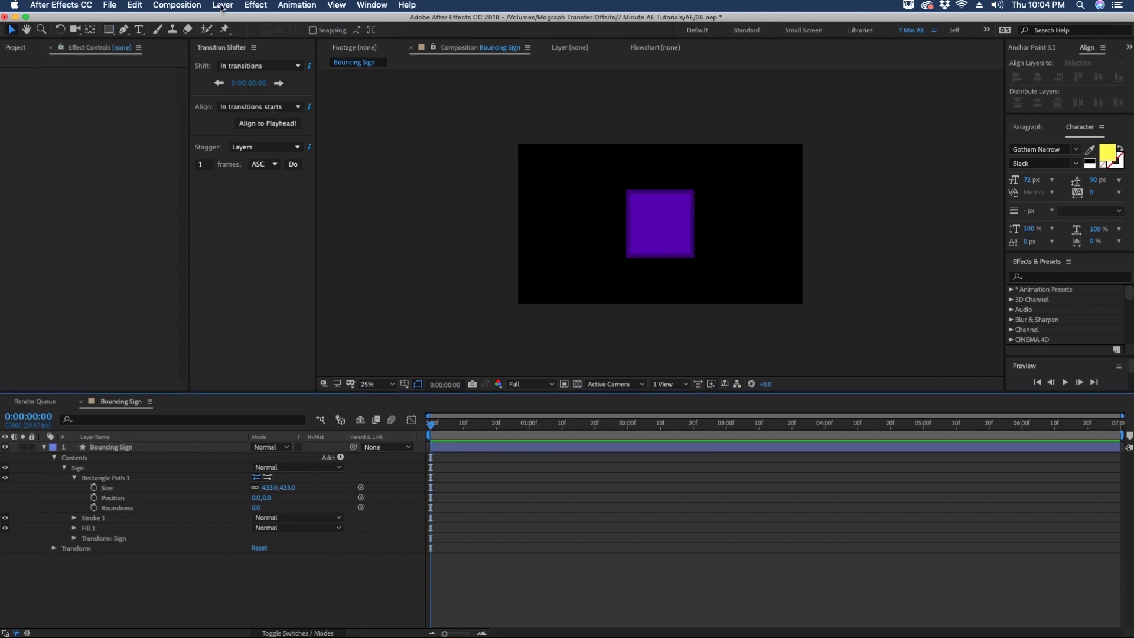
# Step: Create a muted gray-red solid as a locked background beneath the Bouncing Sign layer
pyautogui.click(222, 6)
pyautogui.moveTo(265, 19)
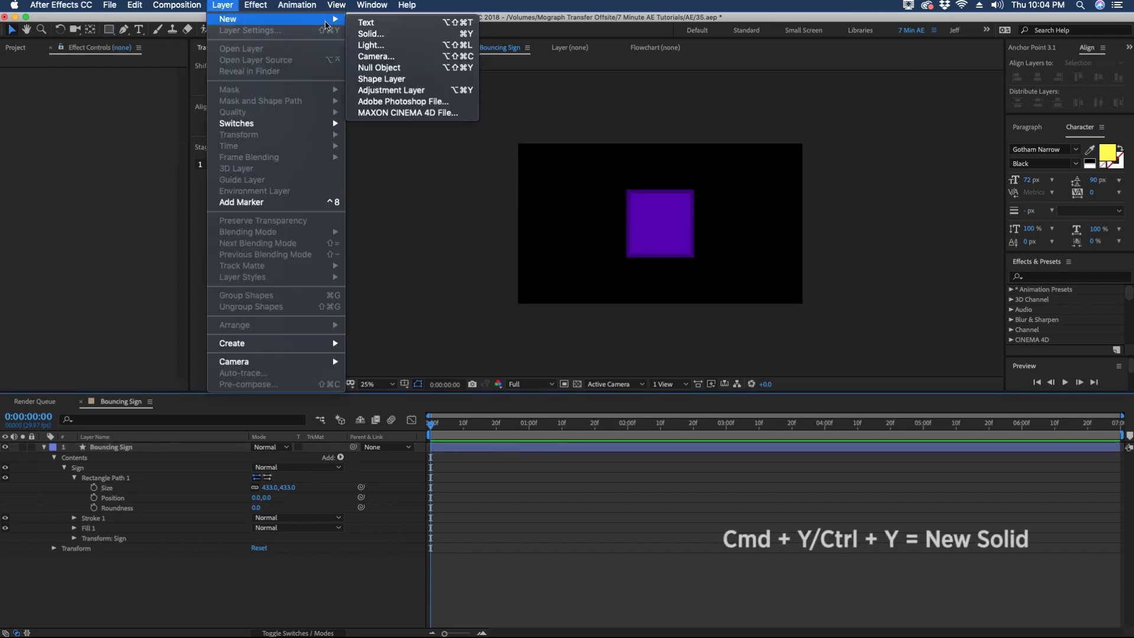
pyautogui.click(371, 34)
pyautogui.click(619, 291)
pyautogui.moveTo(103, 163); pyautogui.dragTo(77, 158)
pyautogui.click(269, 94)
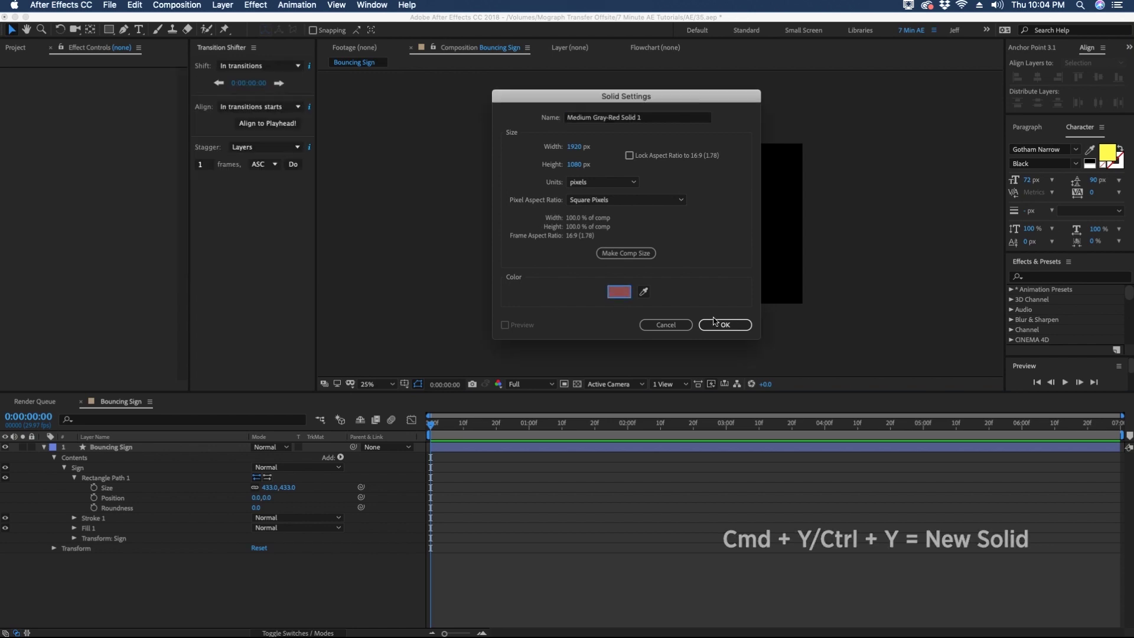
pyautogui.click(725, 325)
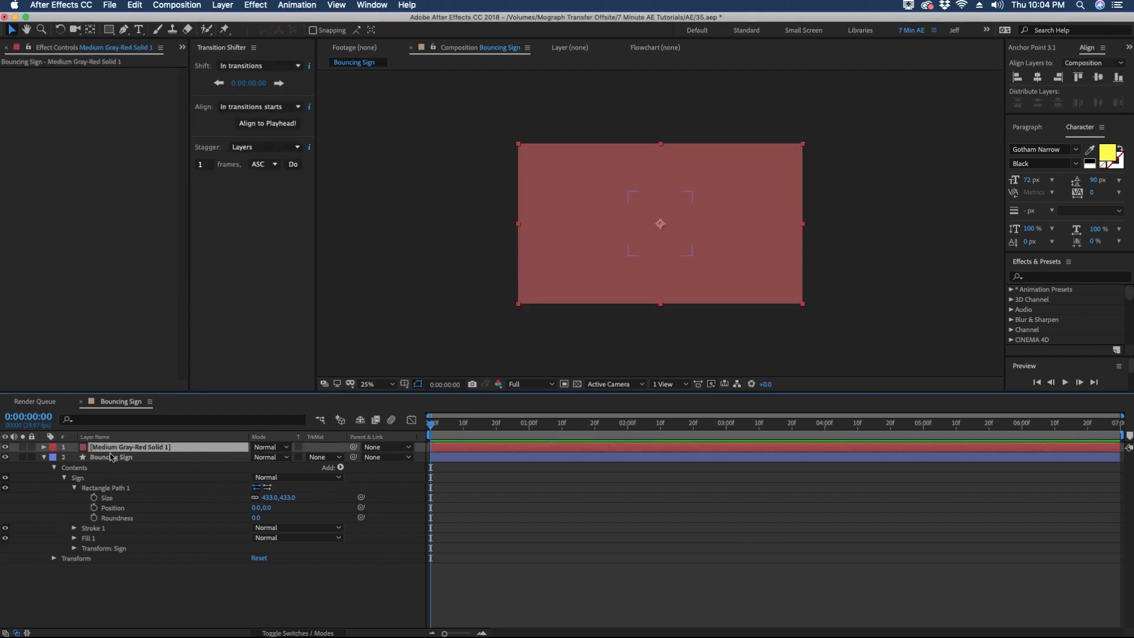
pyautogui.moveTo(114, 519); pyautogui.dragTo(117, 556)
pyautogui.click(31, 558)
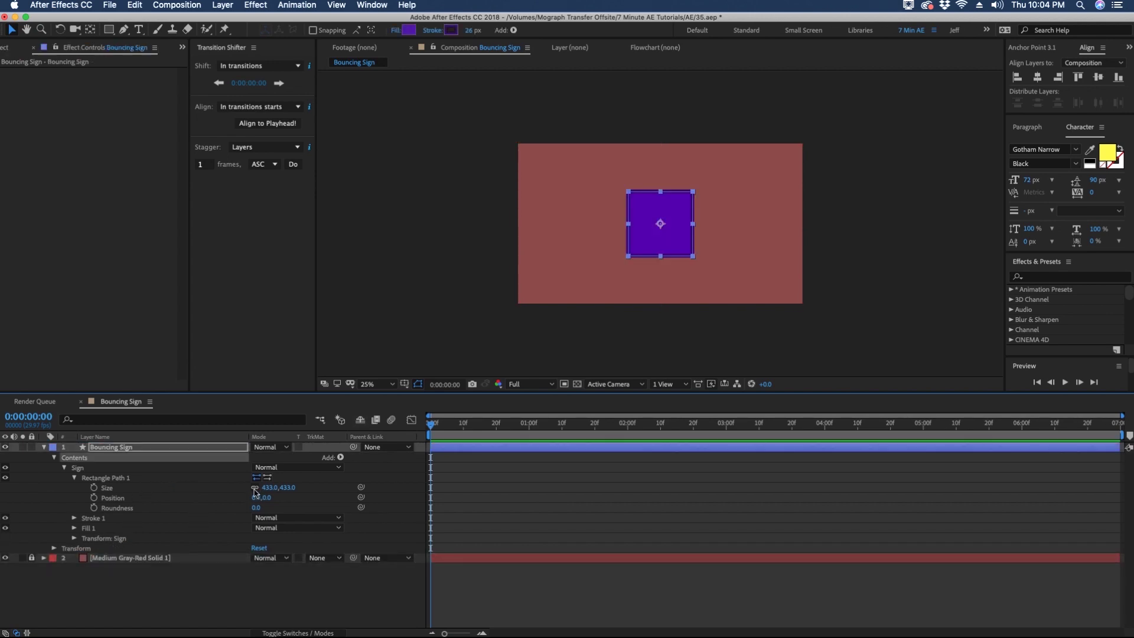
# Step: Reshape the rectangle path into a wide sign of about 782 by 370
pyautogui.moveTo(267, 488); pyautogui.dragTo(525, 500)
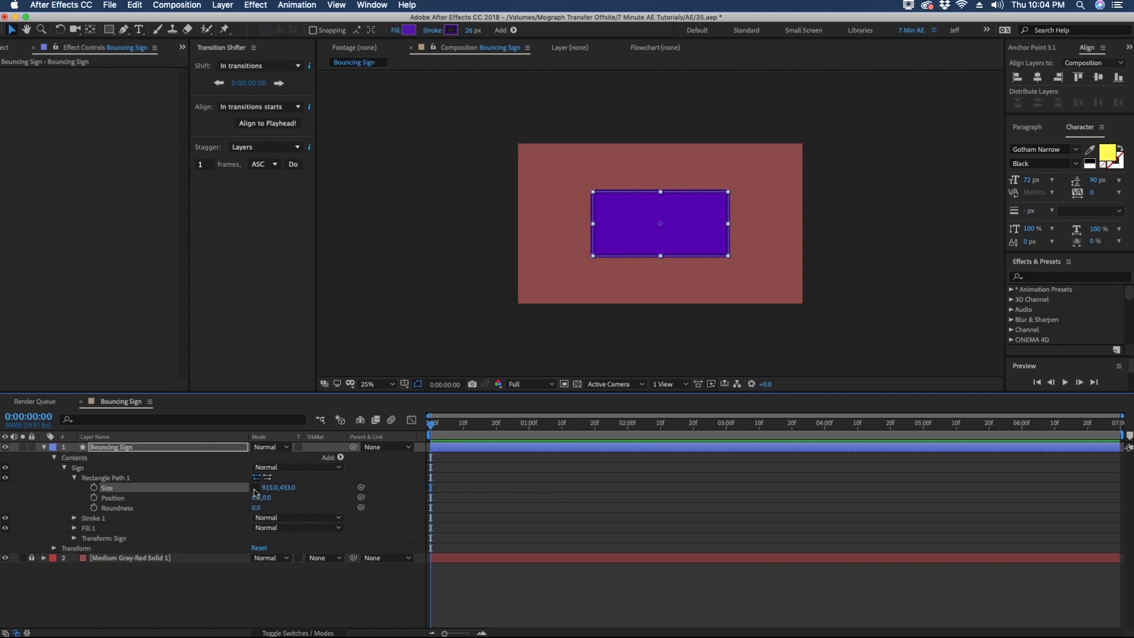
pyautogui.moveTo(261, 488); pyautogui.dragTo(188, 490)
# Step: Add an ellipse to the Sign group and cut it out of the rectangle using Merge Paths in Subtract mode
pyautogui.click(181, 468)
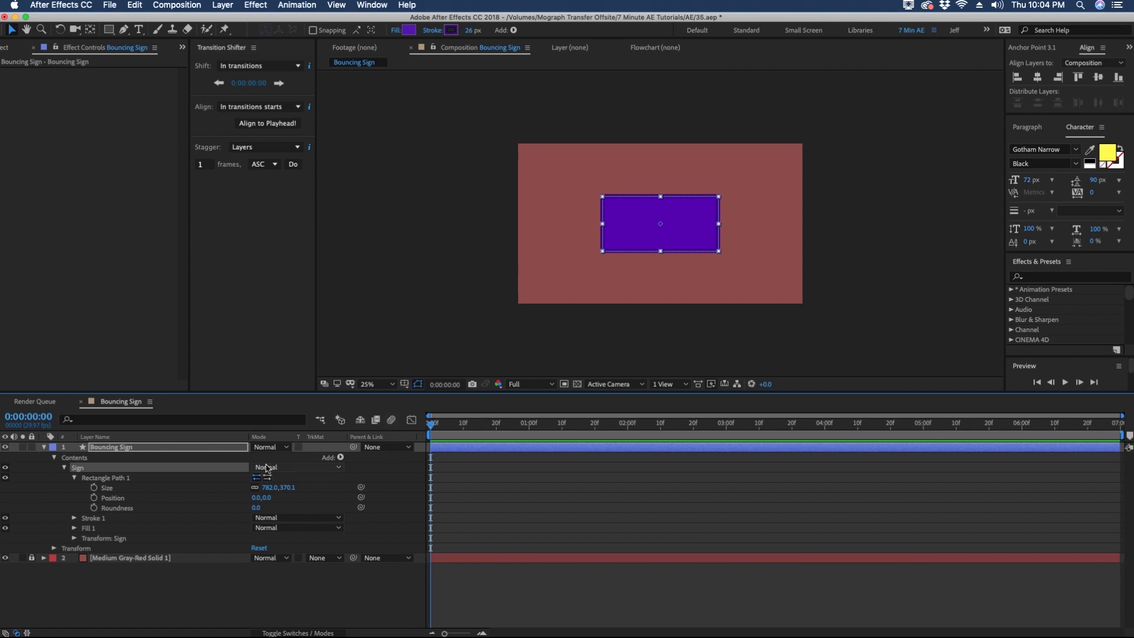
pyautogui.click(340, 457)
pyautogui.click(367, 435)
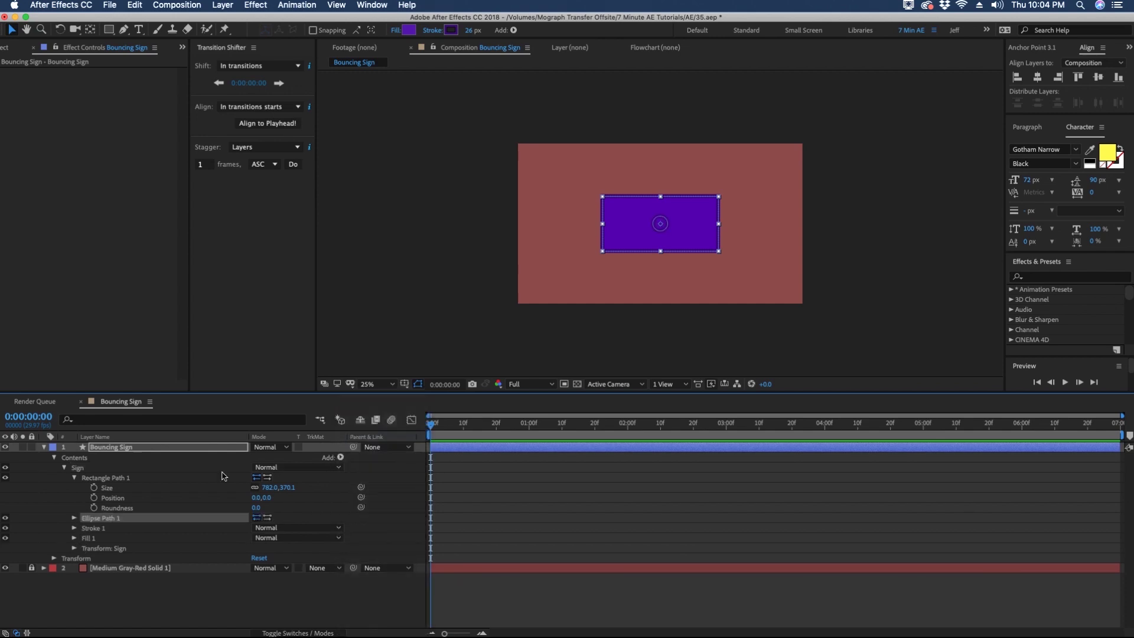
pyautogui.click(340, 458)
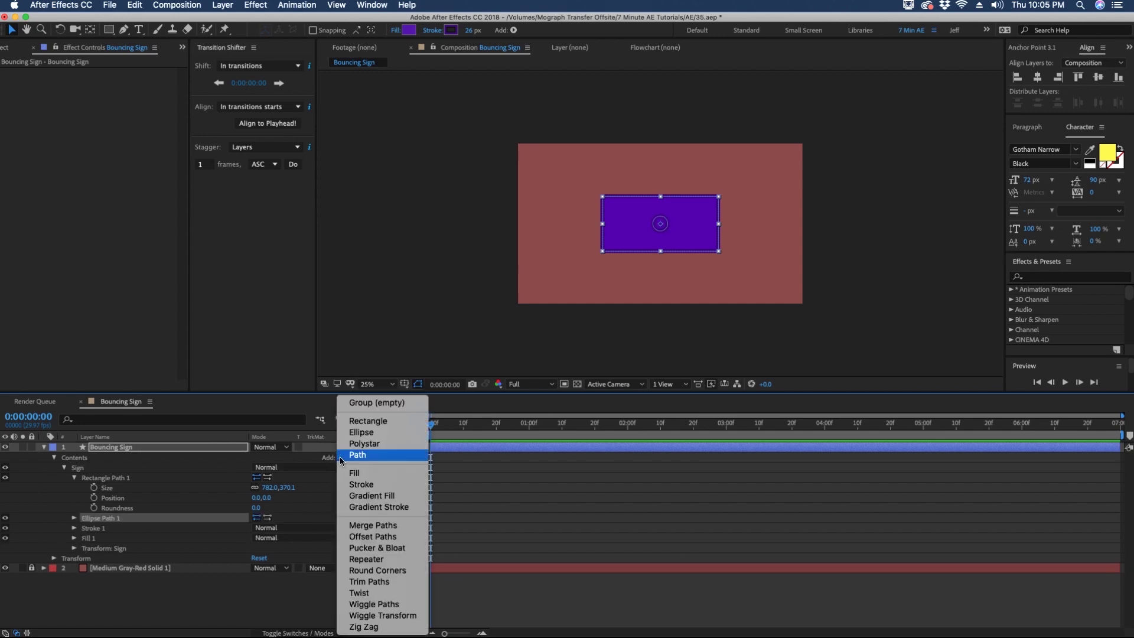
pyautogui.click(372, 526)
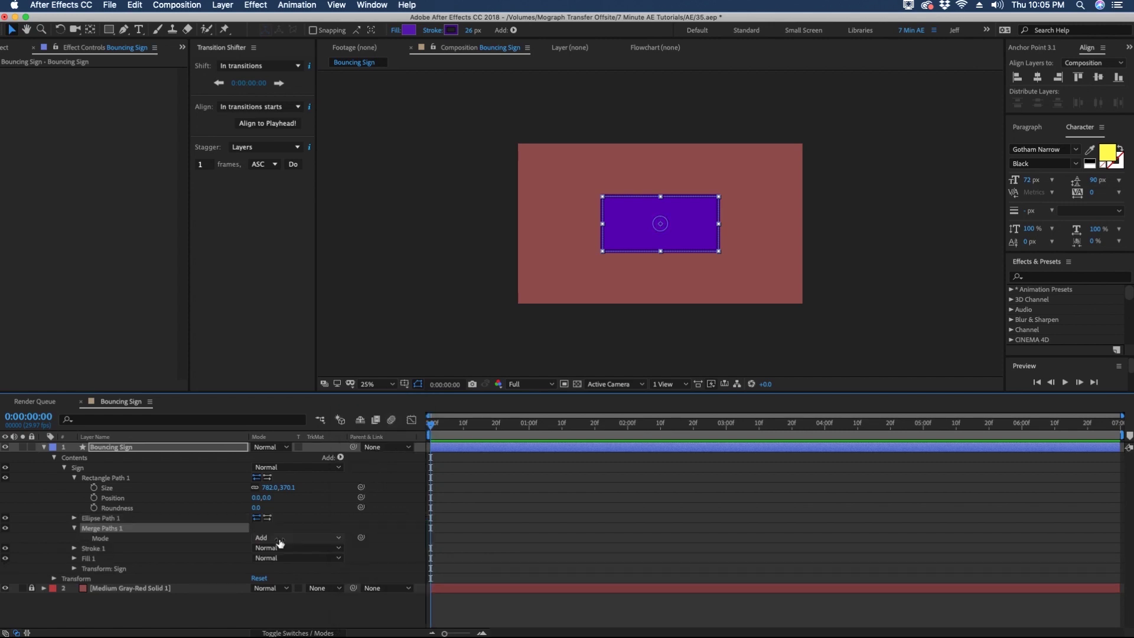
pyautogui.click(295, 537)
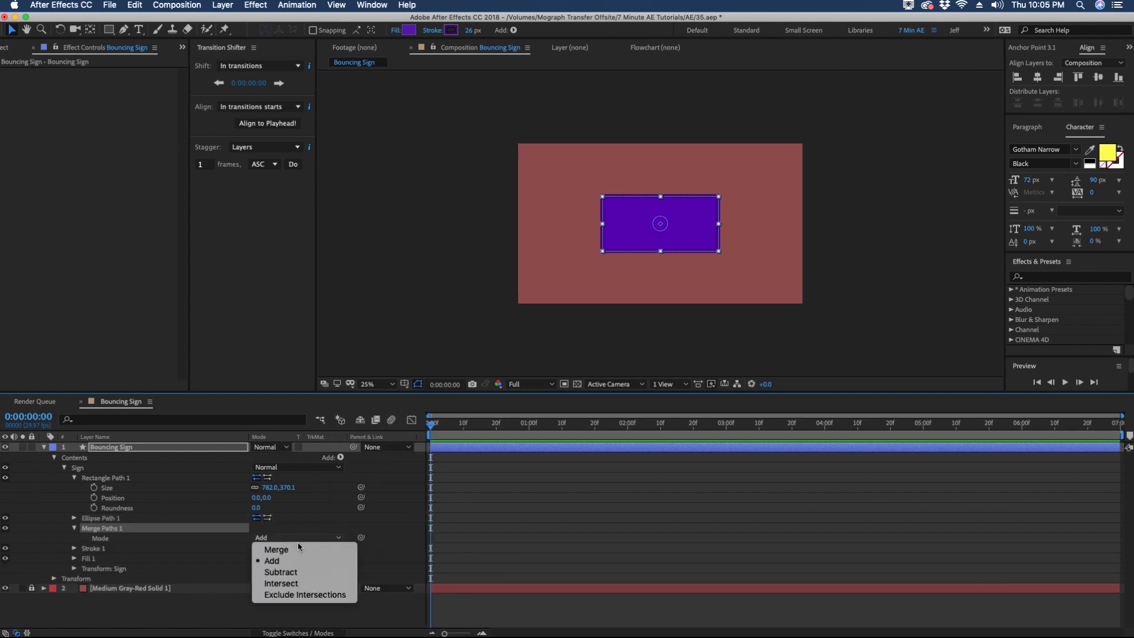
pyautogui.click(288, 572)
pyautogui.press('.')
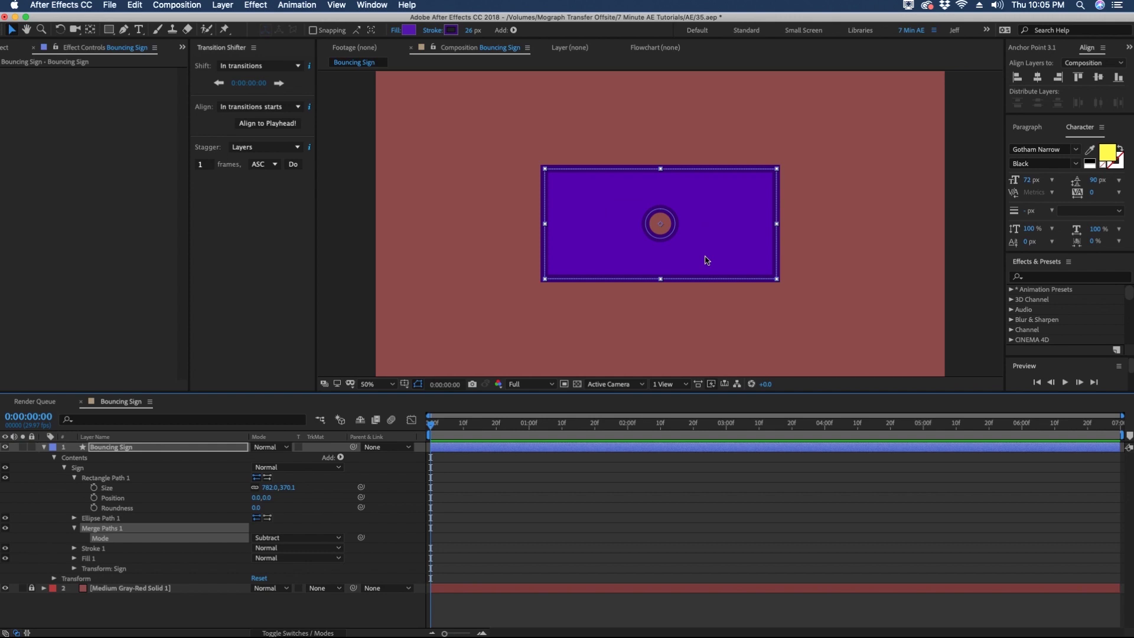
# Step: Set the rectangle path's size to 780 by 380
pyautogui.click(271, 489)
pyautogui.write('7')
pyautogui.press('Tab')
pyautogui.write('380')
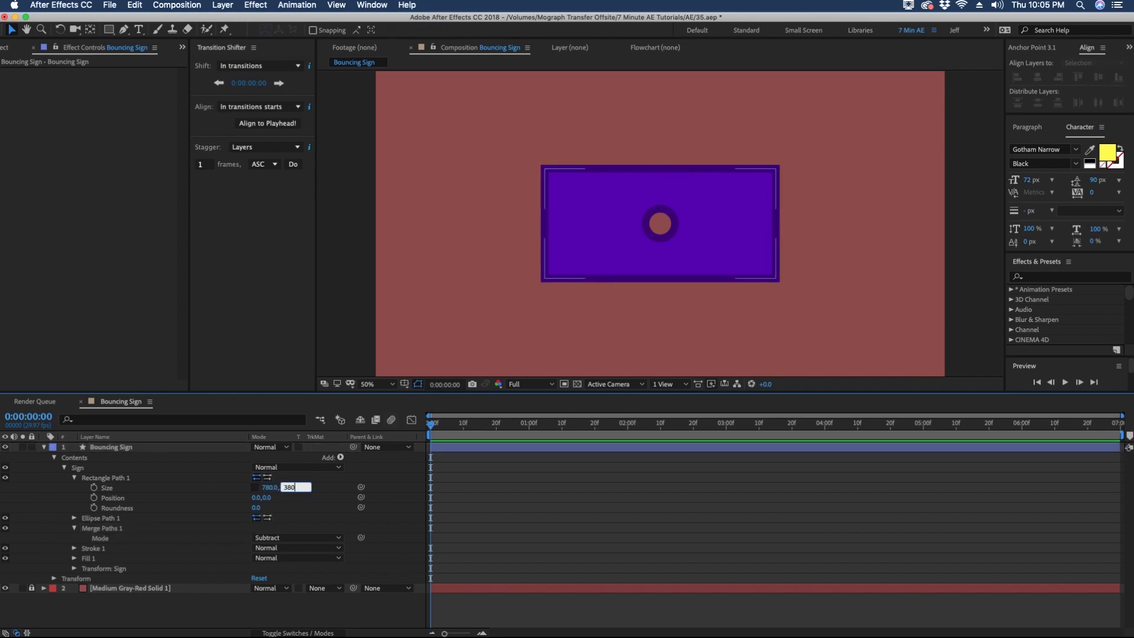
# Step: Set Ellipse Path 1's position to -380, 190 so it notches the sign's lower-left corner
pyautogui.click(113, 523)
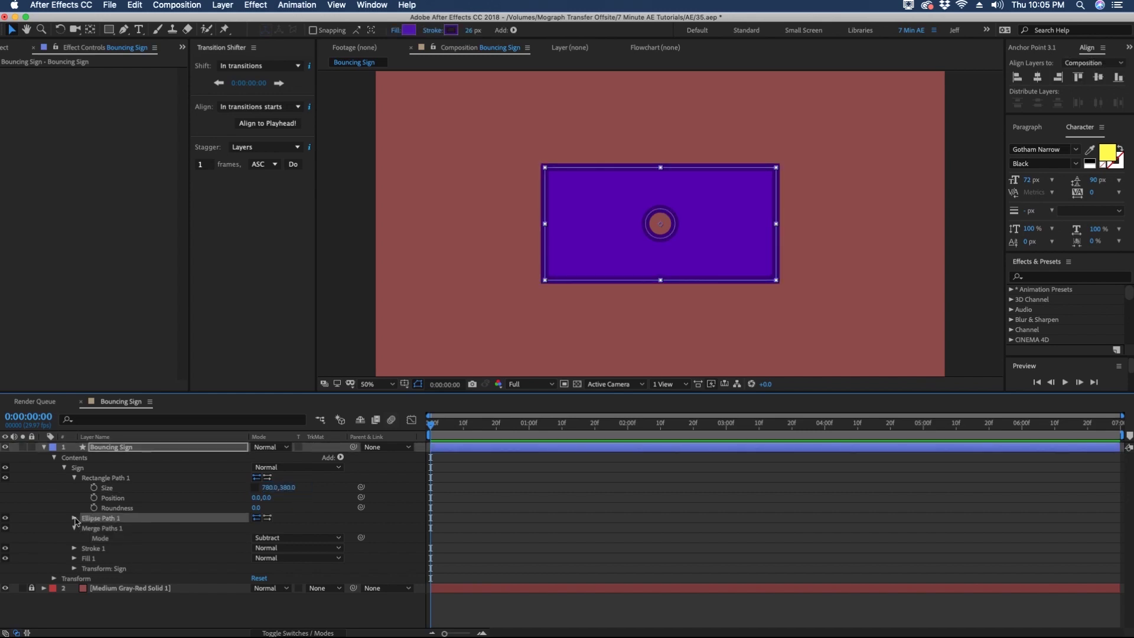
pyautogui.click(74, 518)
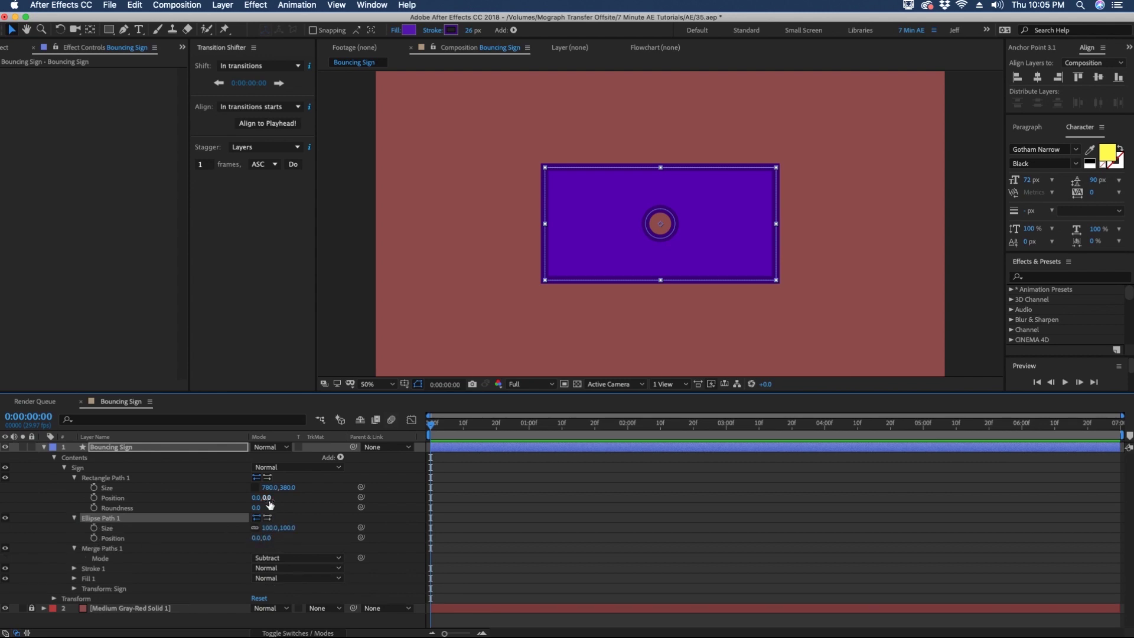
pyautogui.click(258, 538)
pyautogui.press('Return')
pyautogui.click(333, 540)
pyautogui.click(499, 262)
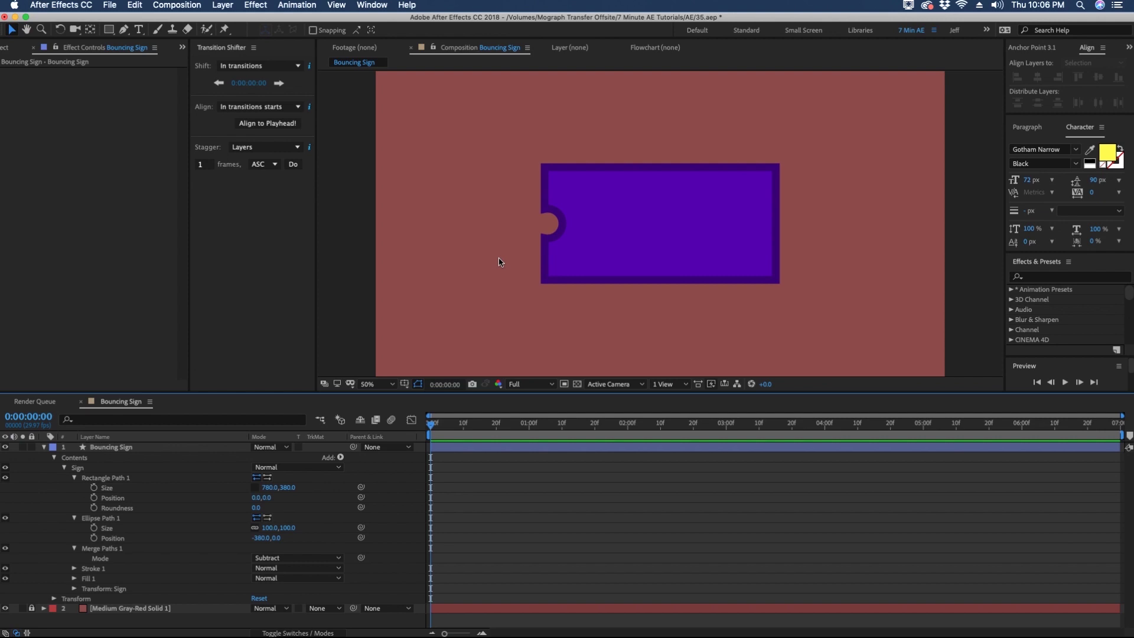
pyautogui.click(278, 538)
pyautogui.write('190')
pyautogui.press('Return')
# Step: Duplicate Ellipse Path 1 and set the original's position to 380, 190 for the sign's lower-right corner
pyautogui.click(112, 518)
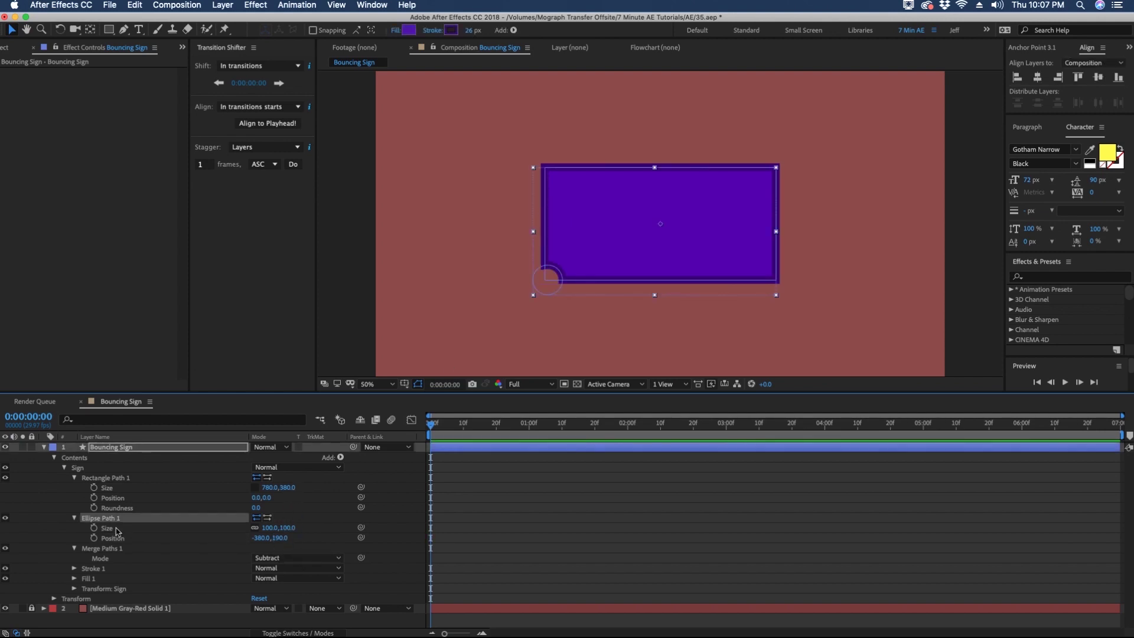
pyautogui.press('super+d')
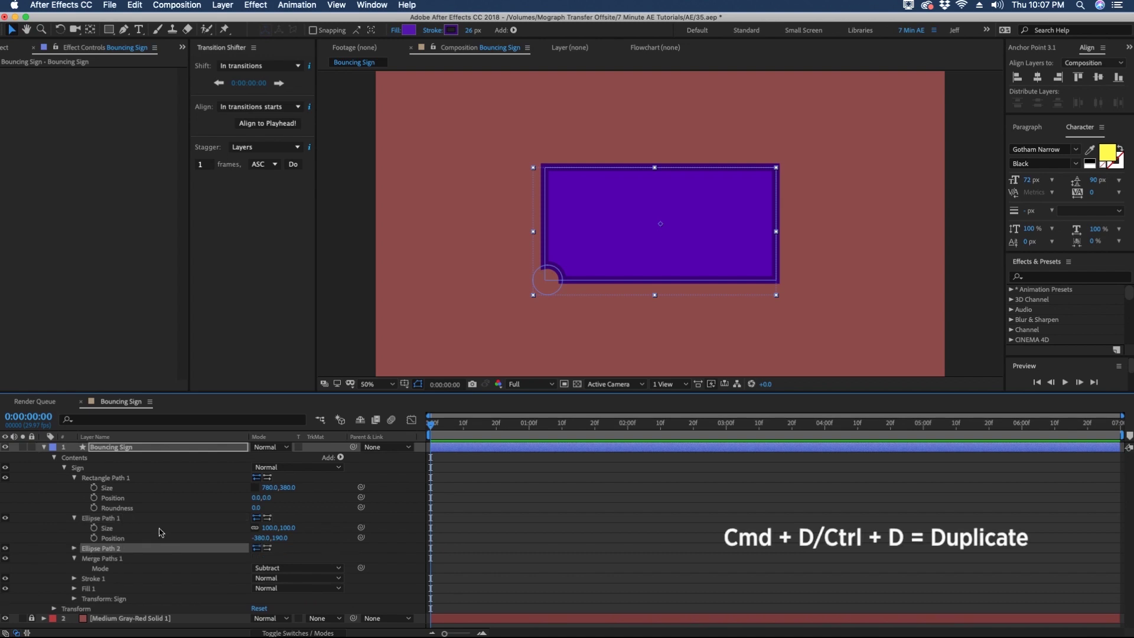
pyautogui.click(257, 538)
pyautogui.write('380')
pyautogui.press('Return')
# Step: Duplicate Ellipse Path 1 and set the original's position to 380, -190 for the sign's upper-right corner
pyautogui.click(105, 518)
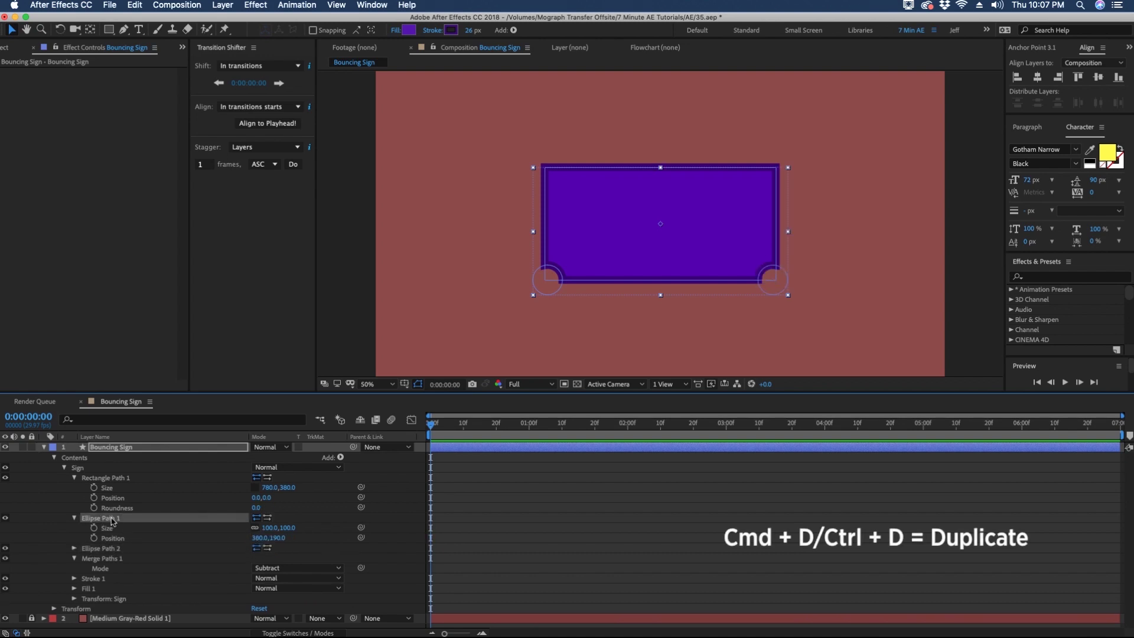
pyautogui.press('super+d')
pyautogui.click(278, 537)
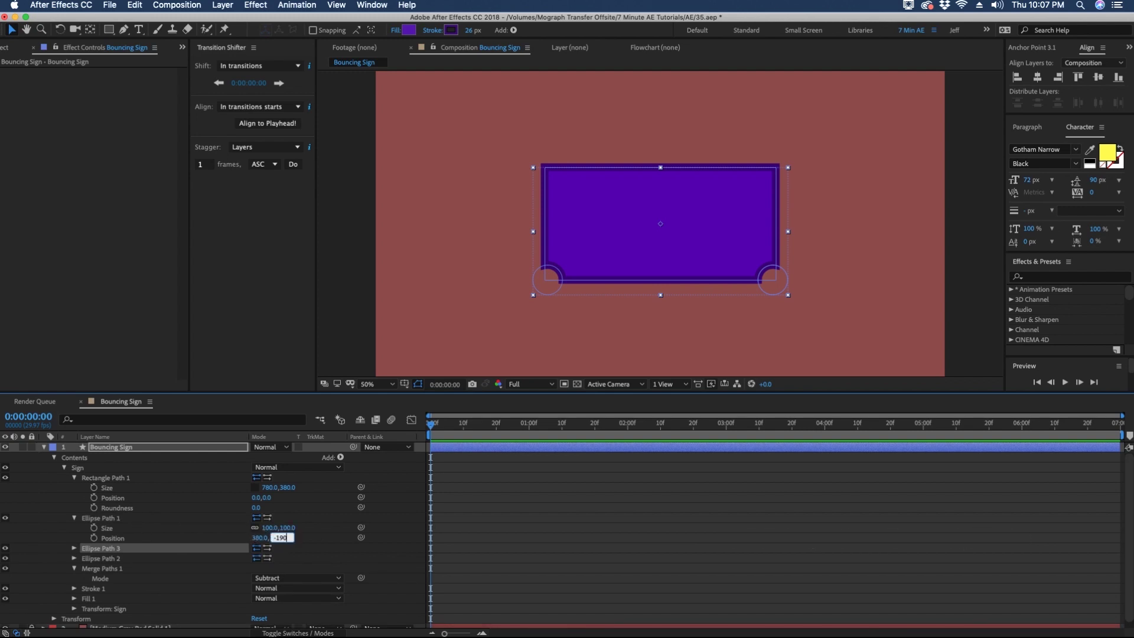
pyautogui.write('-190')
pyautogui.press('Return')
# Step: Duplicate Ellipse Path 1 again and set the original's position to -380, -190 to notch the sign's upper-left corner
pyautogui.click(105, 519)
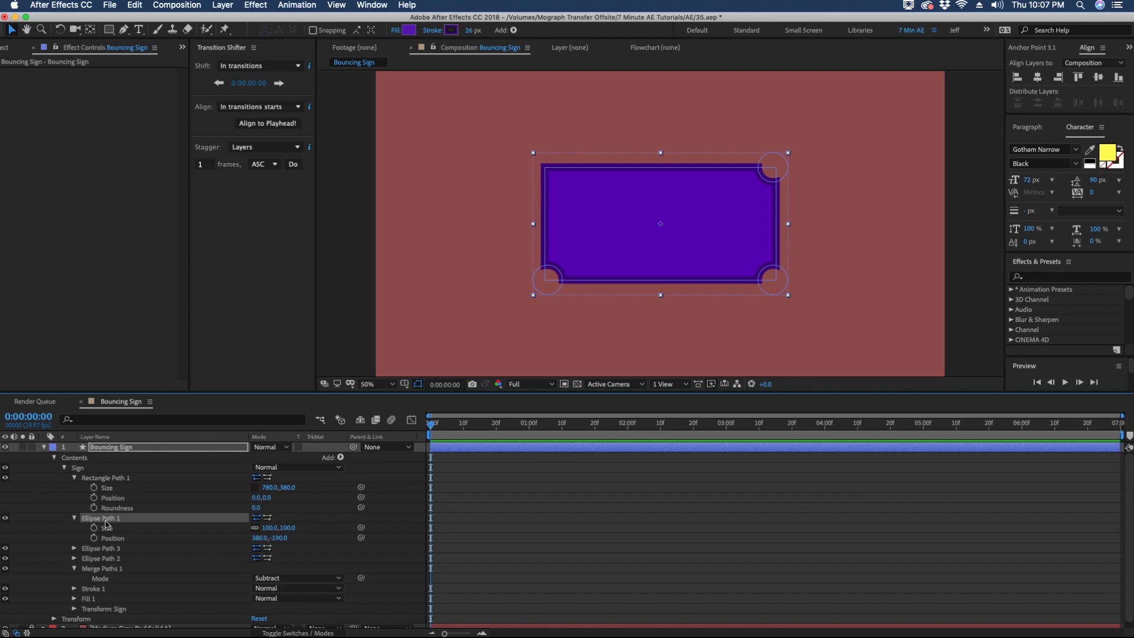
pyautogui.press('super+d')
pyautogui.click(256, 538)
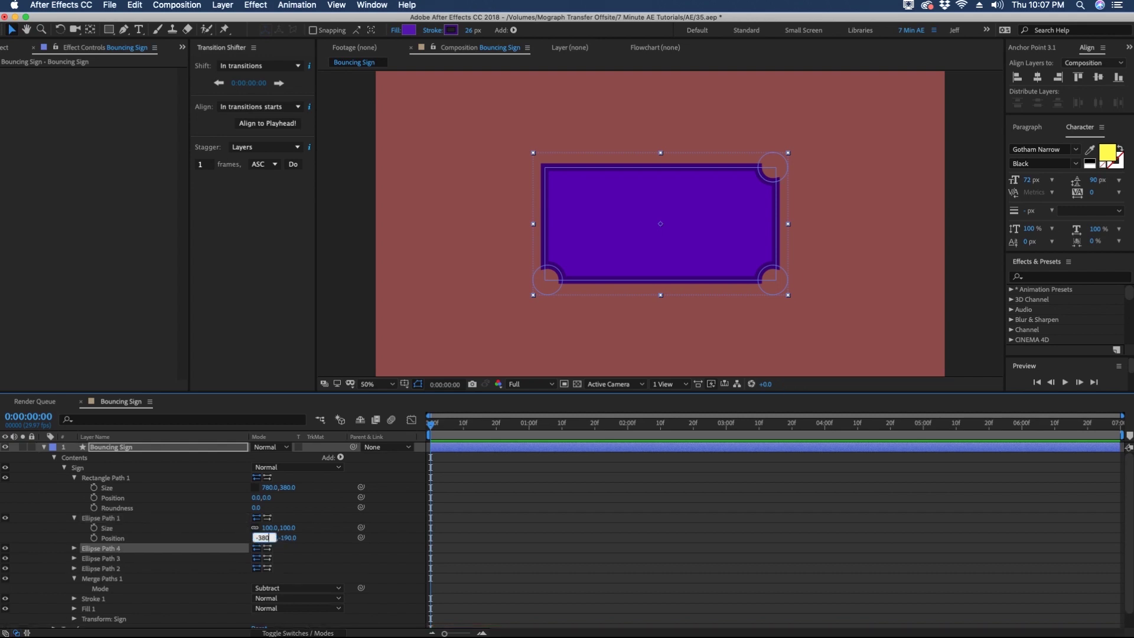
pyautogui.write('-380')
pyautogui.press('Return')
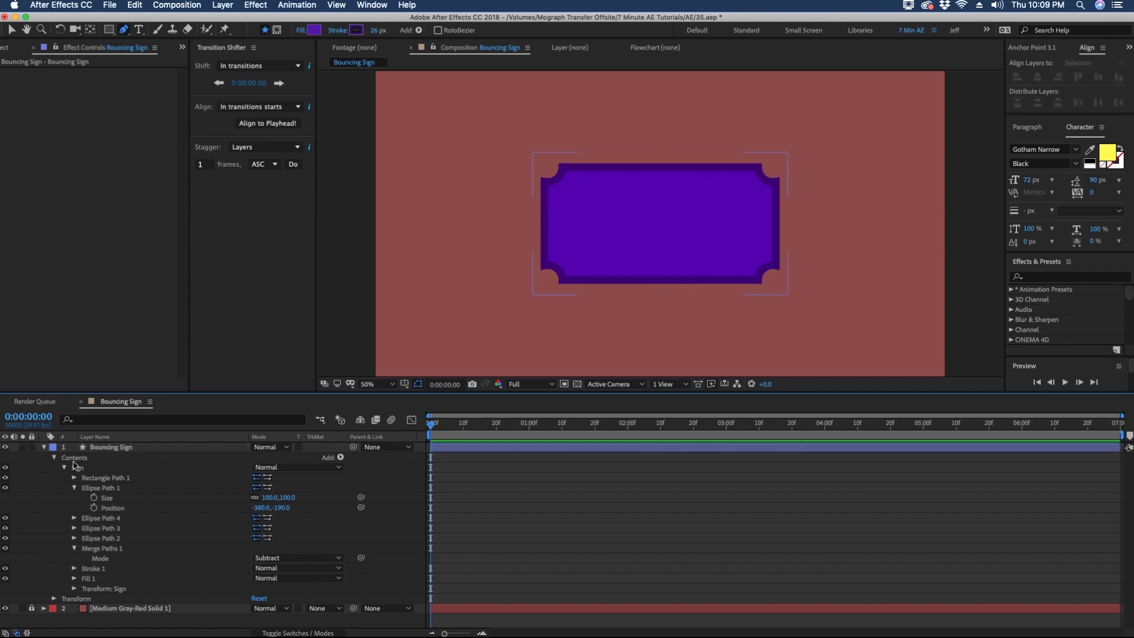
# Step: Add an empty group to the Bouncing Sign layer's contents and name it String
pyautogui.click(76, 467)
pyautogui.click(64, 468)
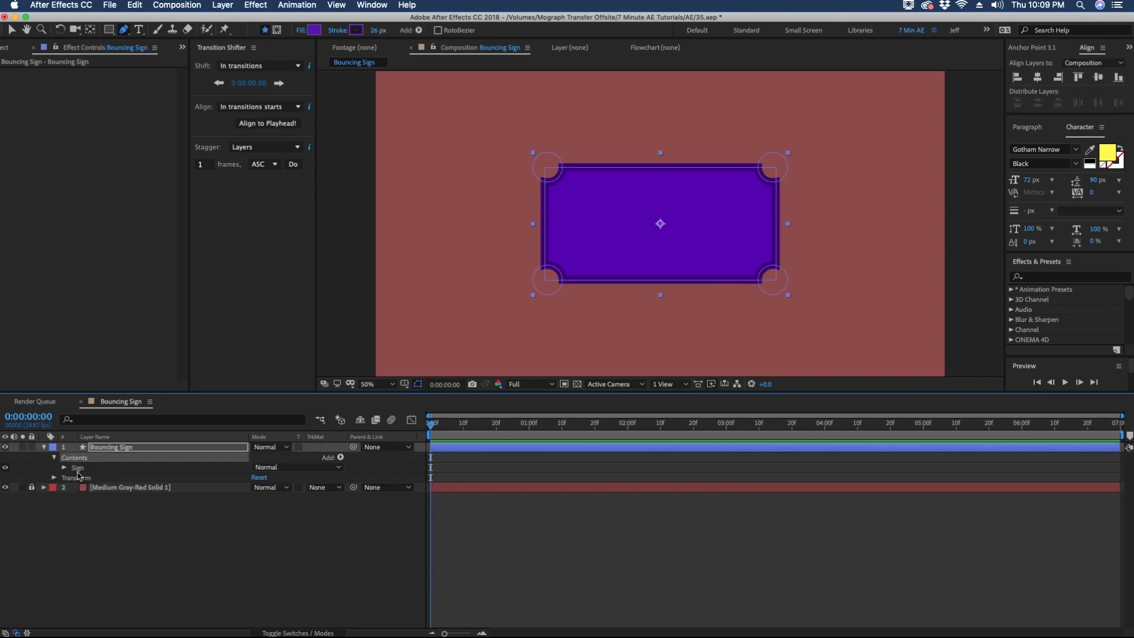
pyautogui.click(338, 459)
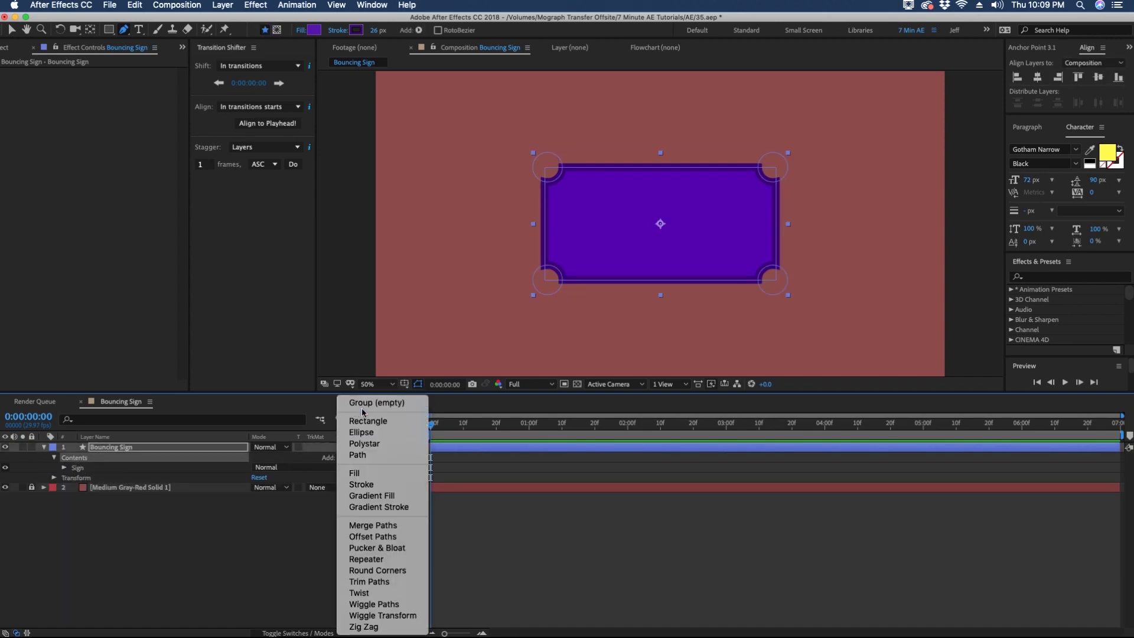
pyautogui.click(362, 399)
pyautogui.press('Return')
pyautogui.write('String')
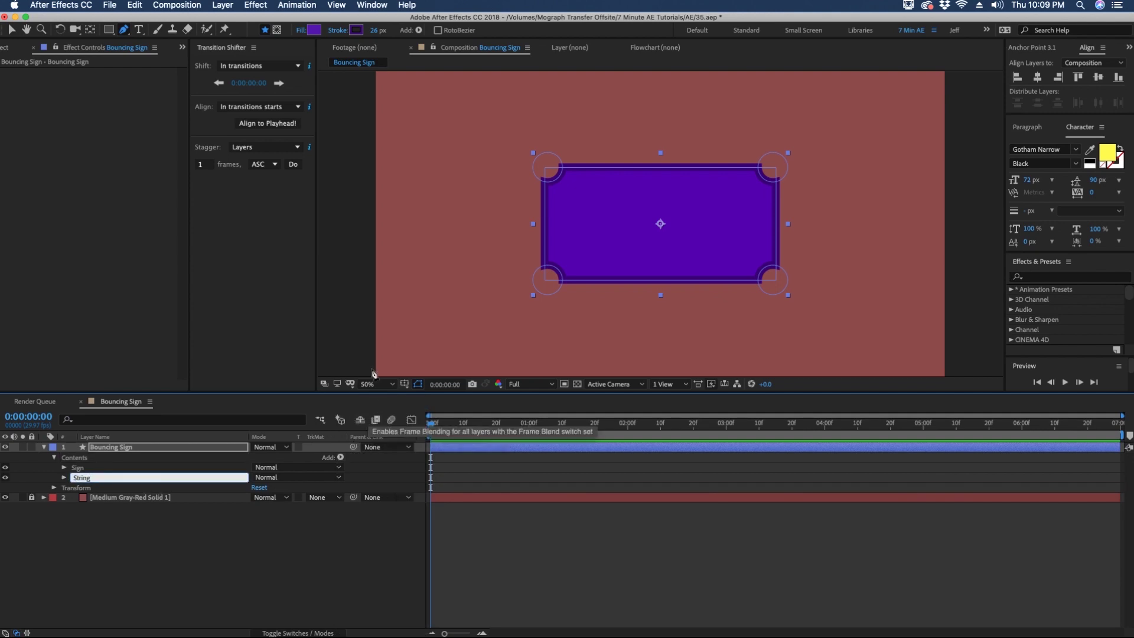
pyautogui.press('Return')
# Step: Move the Sign group down by setting its Transform: Sign position to about 0, 313
pyautogui.press('v')
pyautogui.press(',')
pyautogui.click(64, 468)
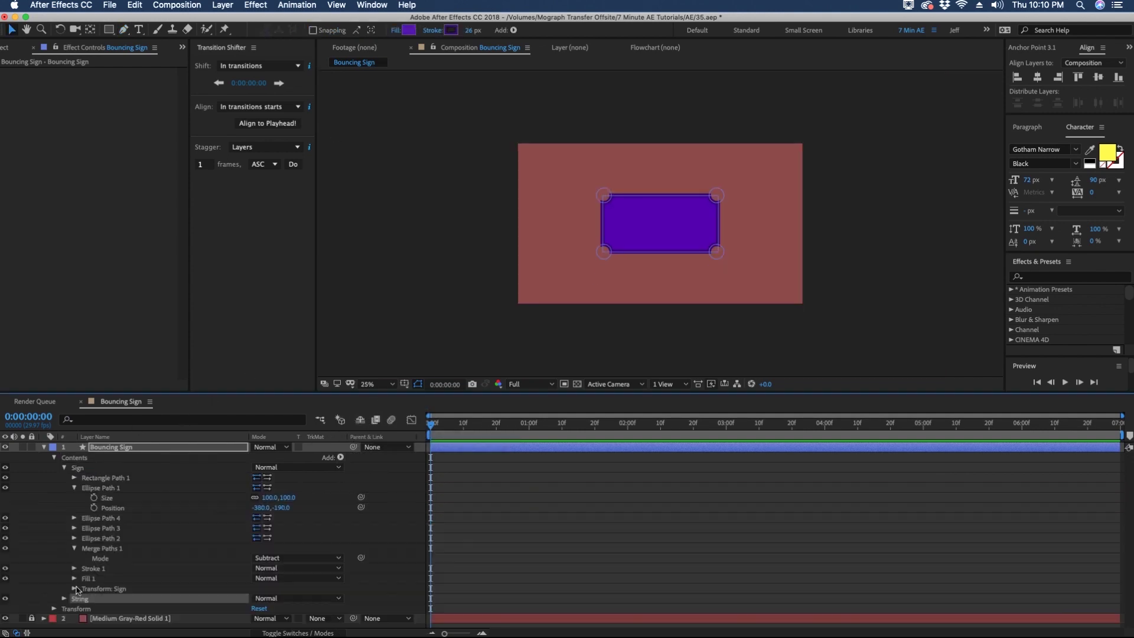
pyautogui.click(74, 589)
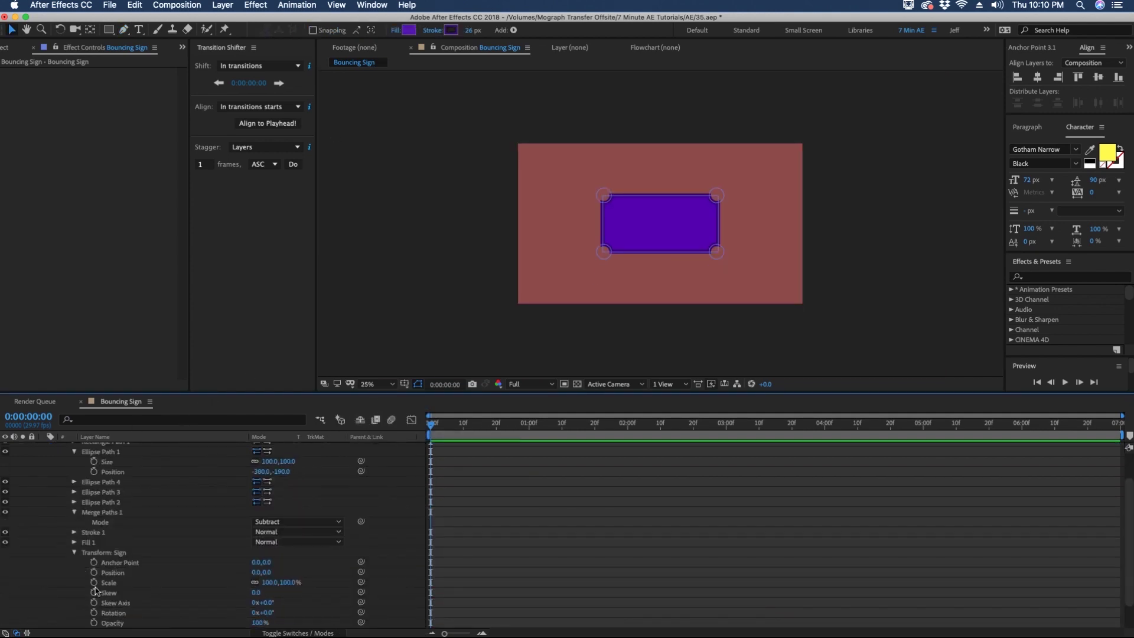
pyautogui.click(95, 555)
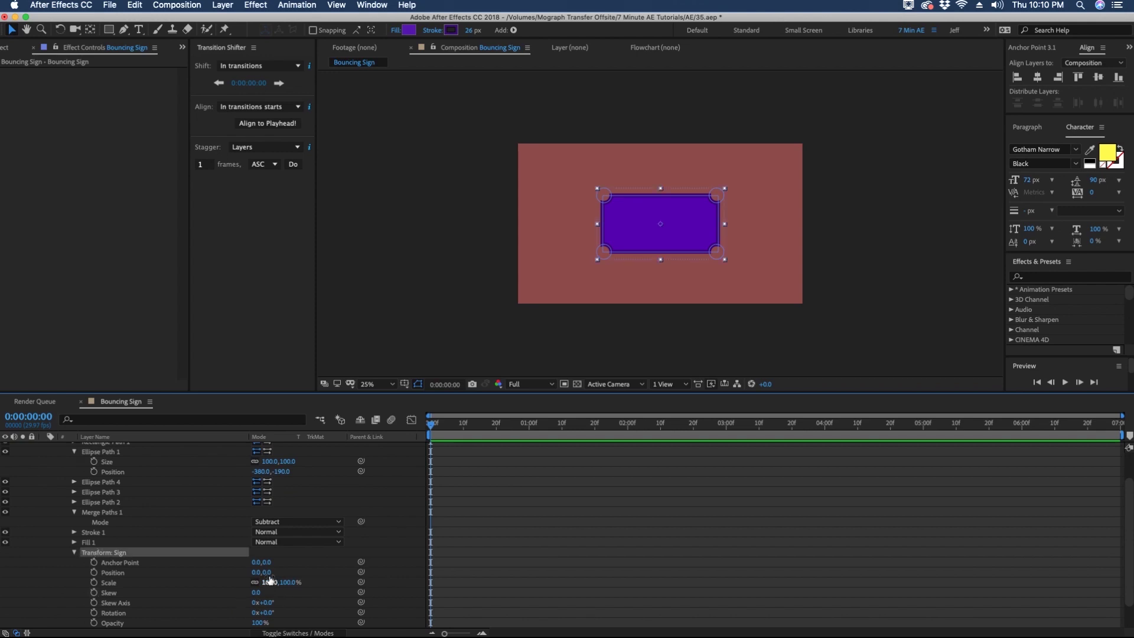
pyautogui.moveTo(284, 573); pyautogui.dragTo(455, 570)
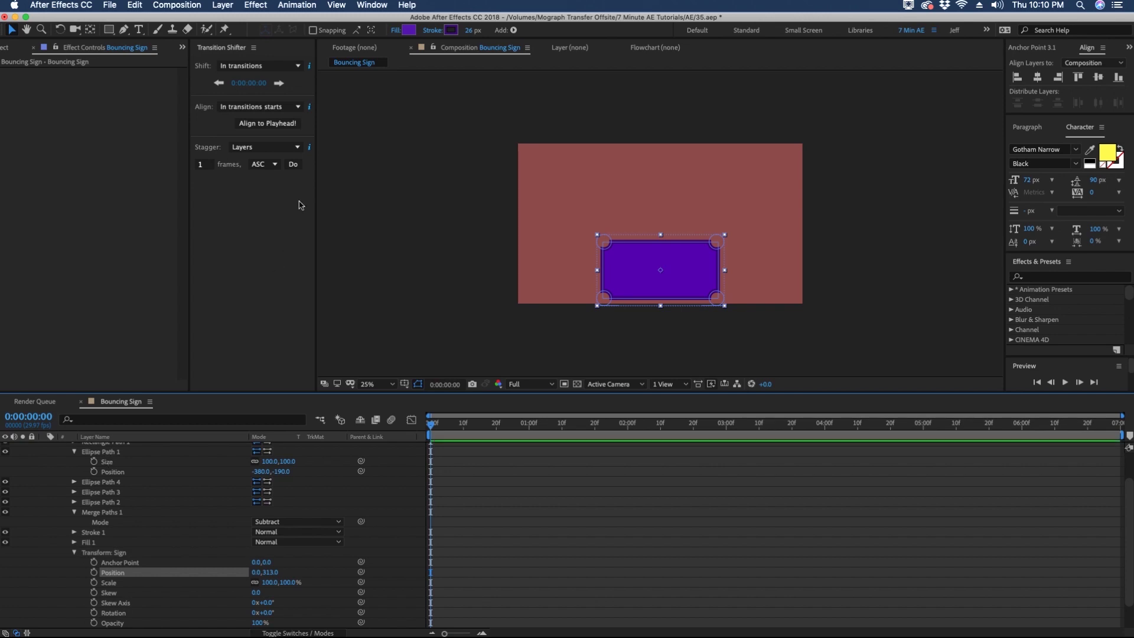
# Step: Show the composition rulers and place a vertical guide at about x = 700, over the left part of the sign
pyautogui.press('super+r')
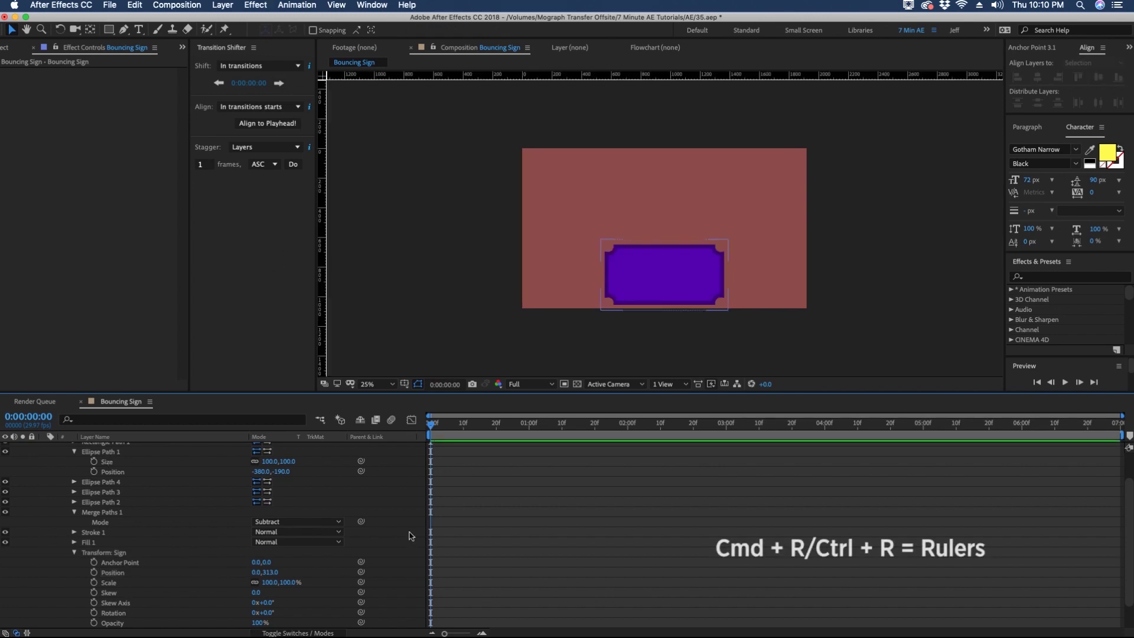
pyautogui.click(337, 4)
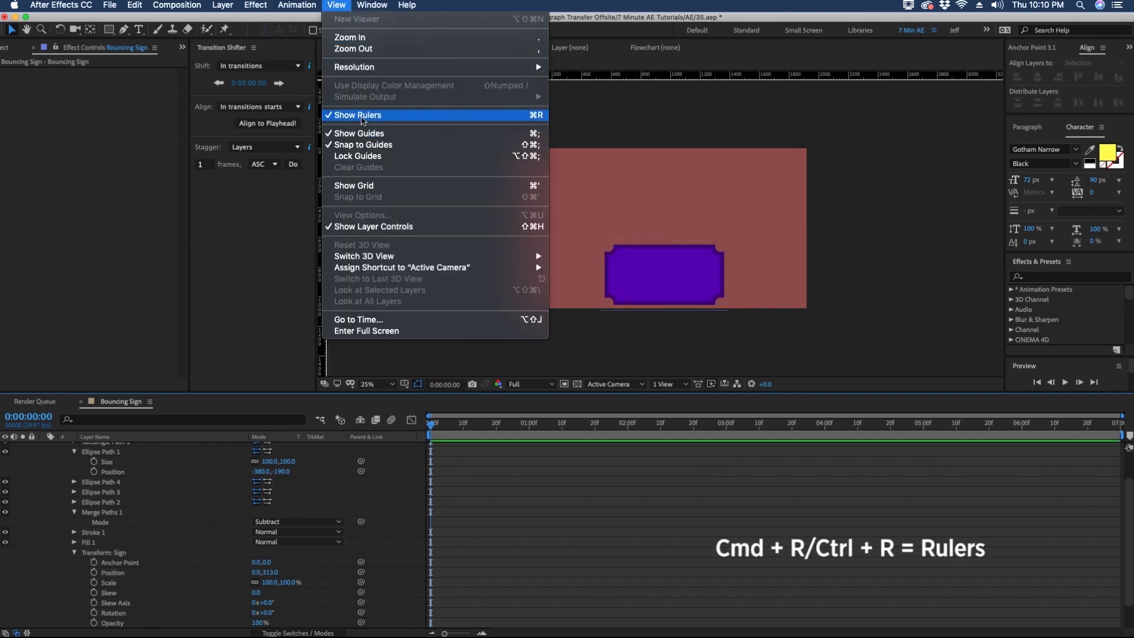
pyautogui.press('Escape')
pyautogui.moveTo(322, 178); pyautogui.dragTo(627, 181)
pyautogui.scroll(5, 177, 531)
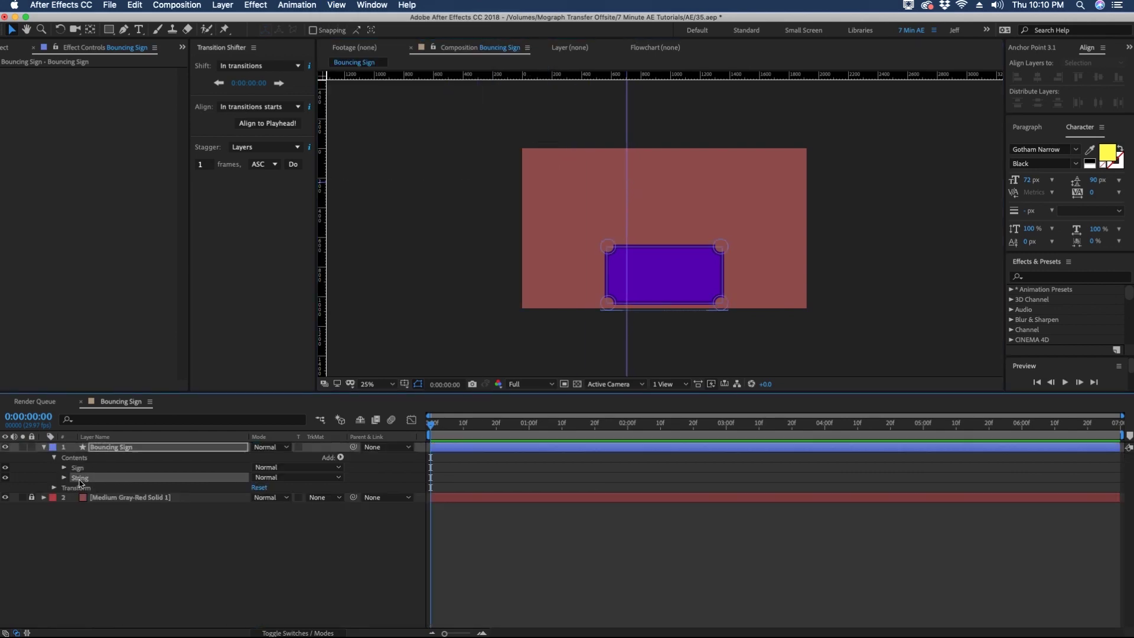
# Step: Add a path to the String group and draw it straight down the guide from above the frame into the sign
pyautogui.click(80, 479)
pyautogui.click(340, 458)
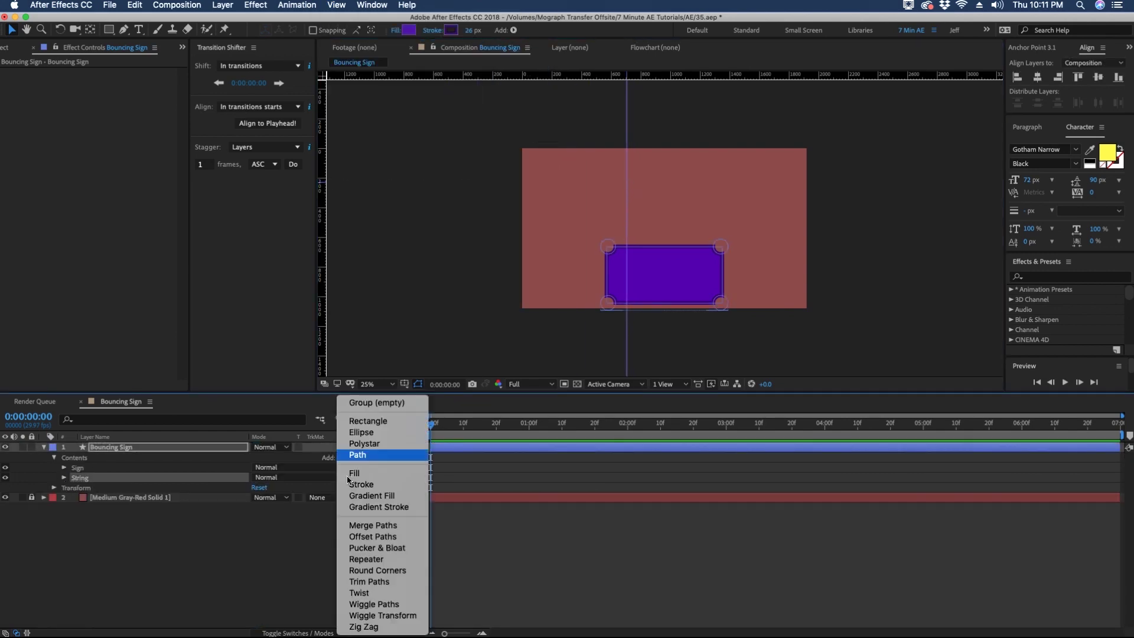
pyautogui.click(363, 457)
pyautogui.press('g')
pyautogui.click(627, 135)
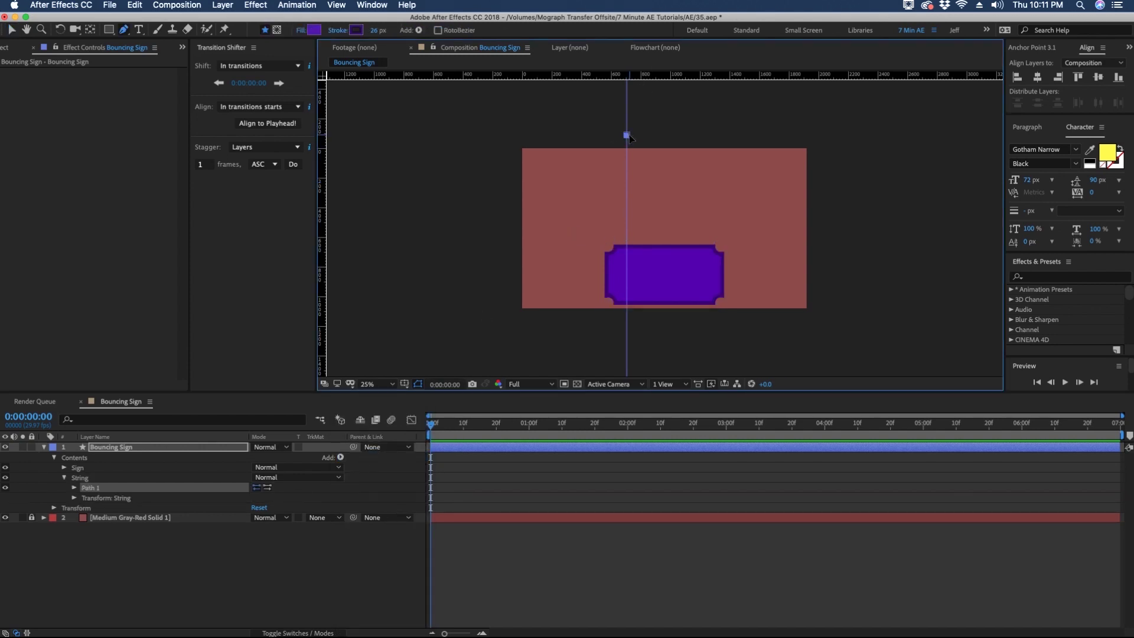
pyautogui.click(626, 263)
# Step: Add a stroke to the String group and set its width to 10 px
pyautogui.click(246, 478)
pyautogui.click(341, 459)
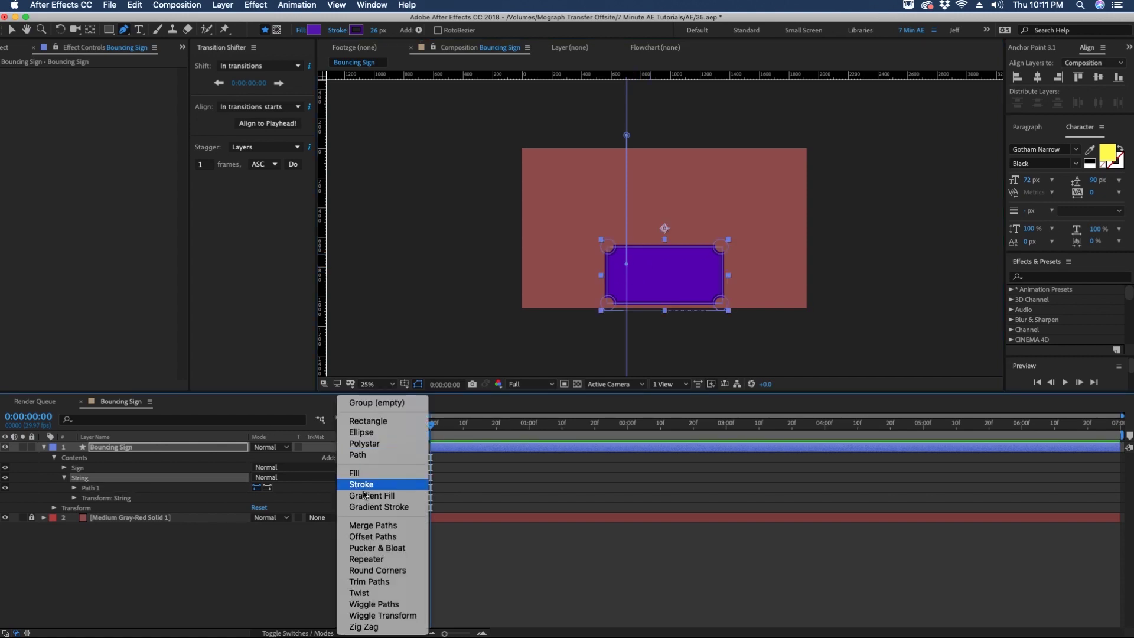
pyautogui.click(367, 485)
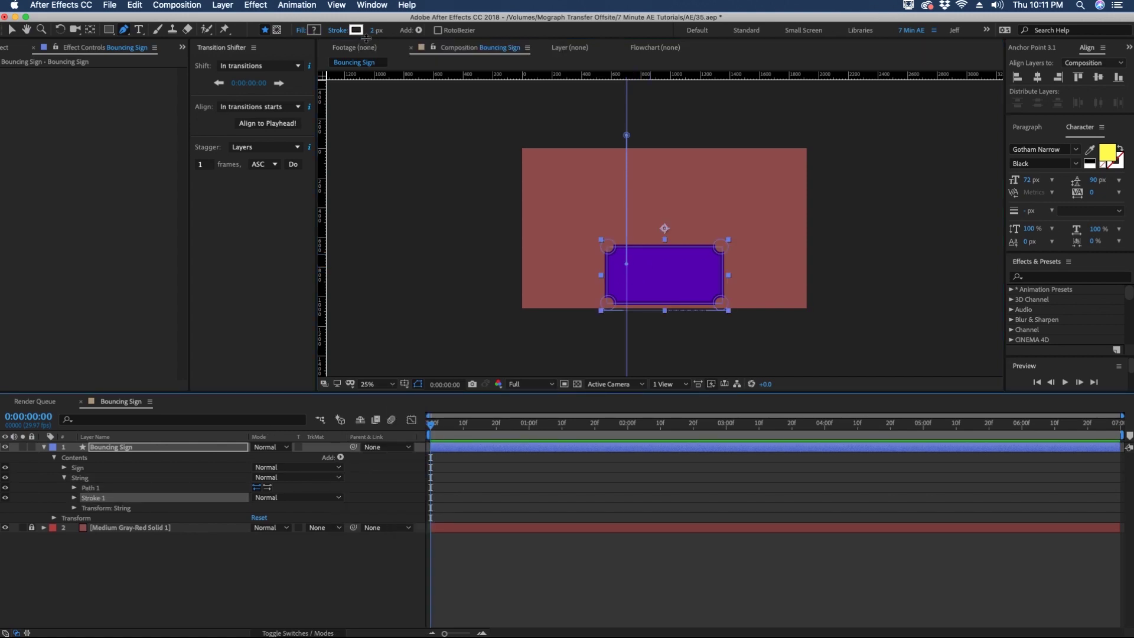
pyautogui.click(377, 30)
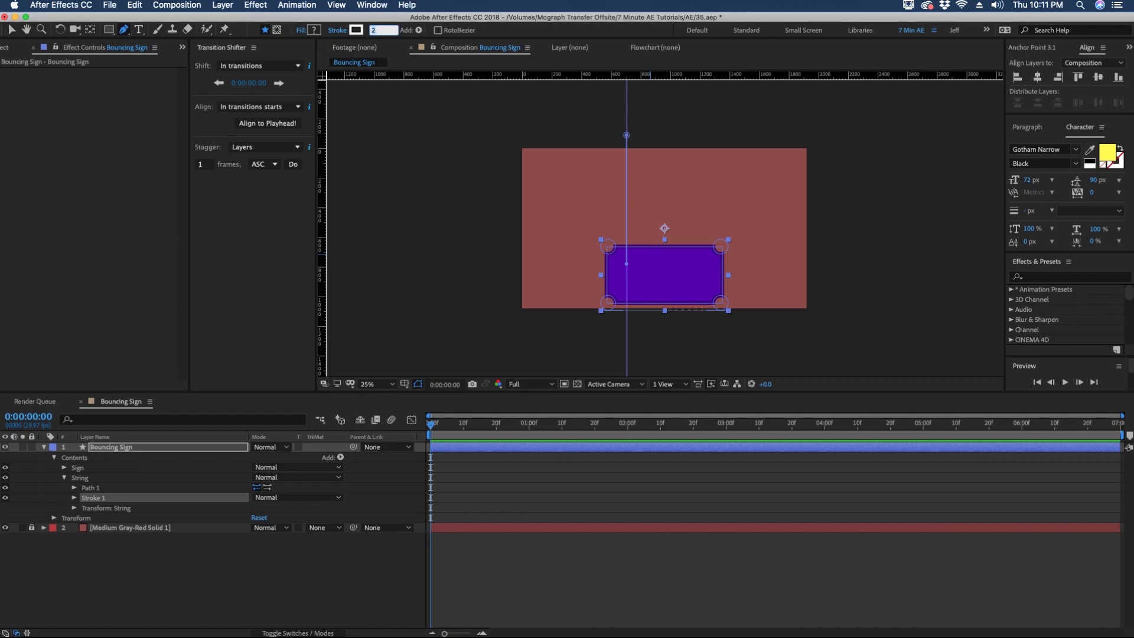
pyautogui.write('10')
pyautogui.press('Return')
pyautogui.press('v')
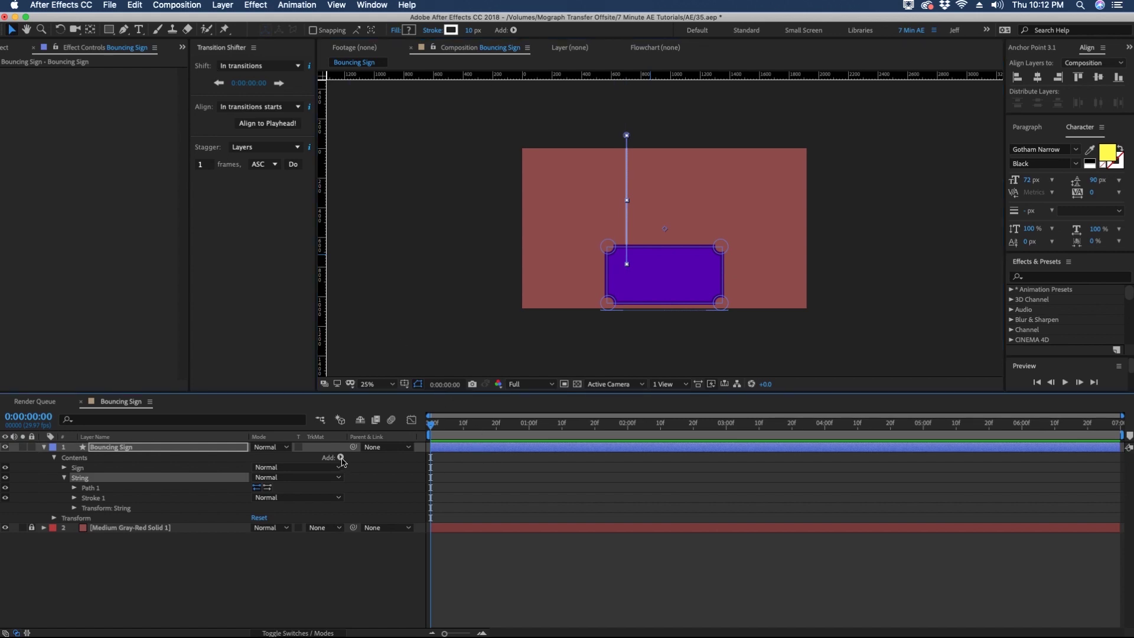
# Step: Add Zig Zag to the String group with size 35, 15 ridges per segment and Smooth points
pyautogui.click(341, 458)
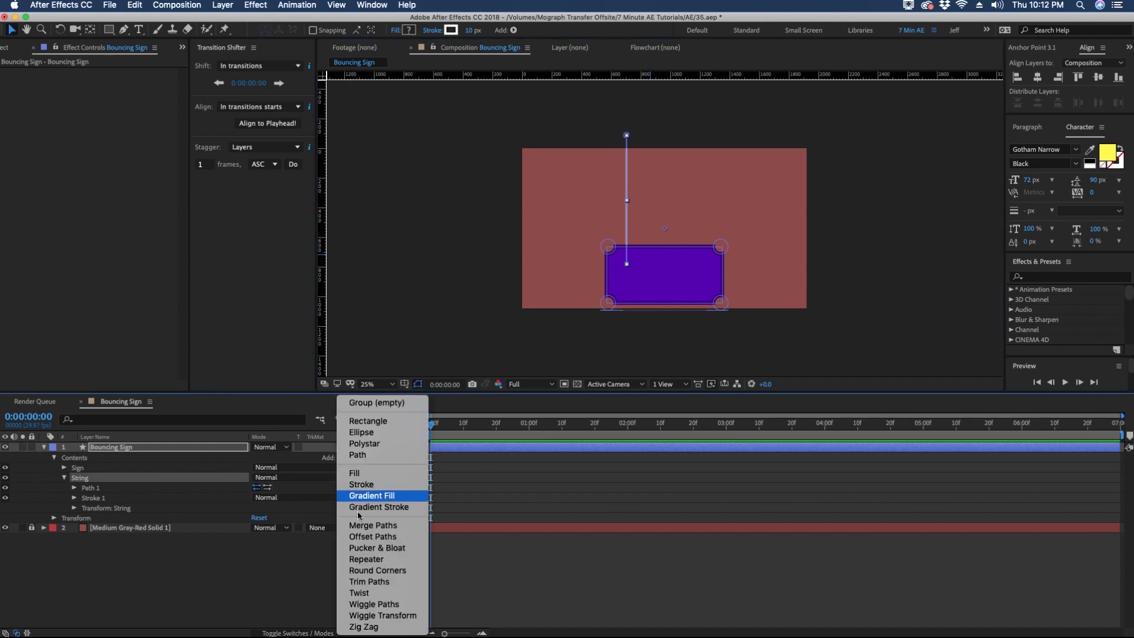
pyautogui.click(368, 626)
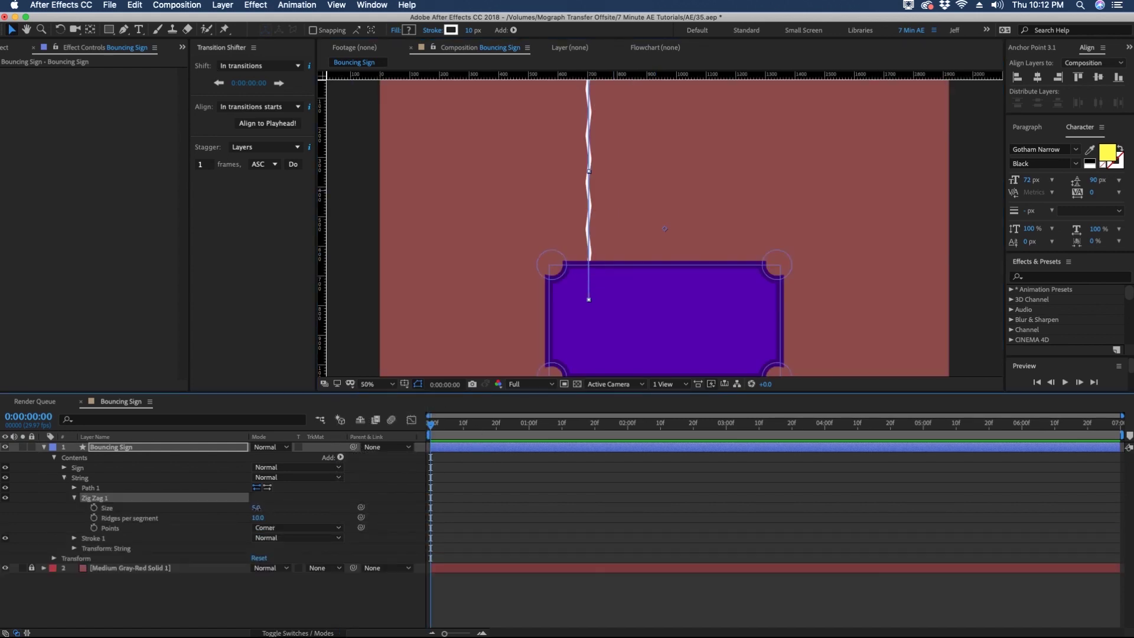
pyautogui.moveTo(257, 510)
pyautogui.mouseDown()
pyautogui.moveTo(268, 511)
pyautogui.moveTo(266, 526)
pyautogui.mouseUp()
pyautogui.click(267, 530)
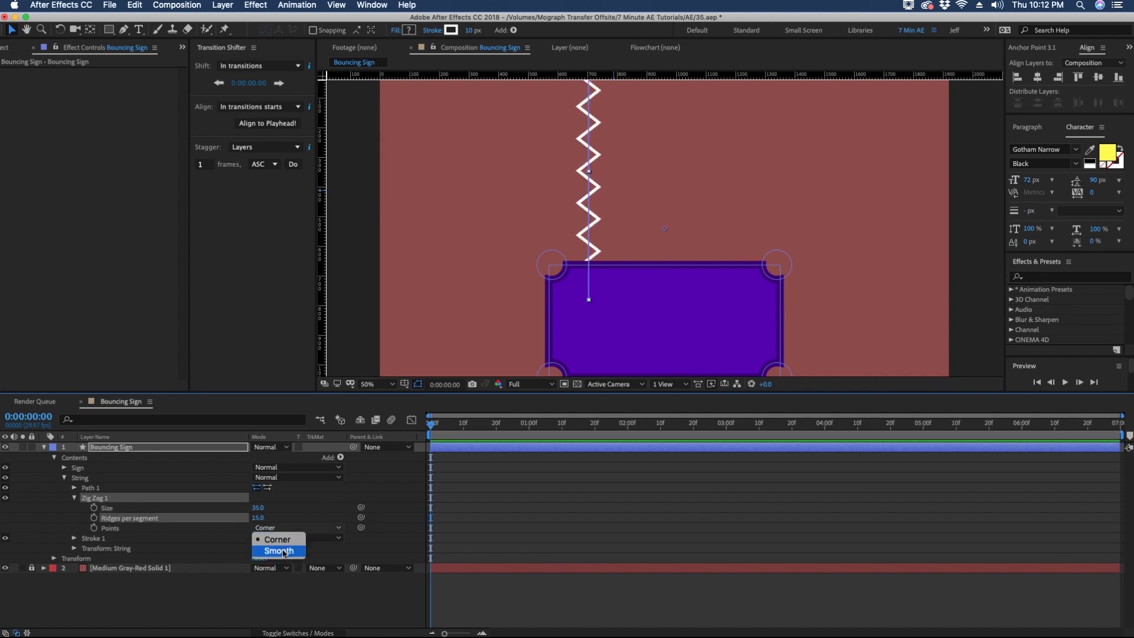
pyautogui.click(269, 546)
# Step: Set both the Zig Zag size and its ridges per segment to 0
pyautogui.click(260, 508)
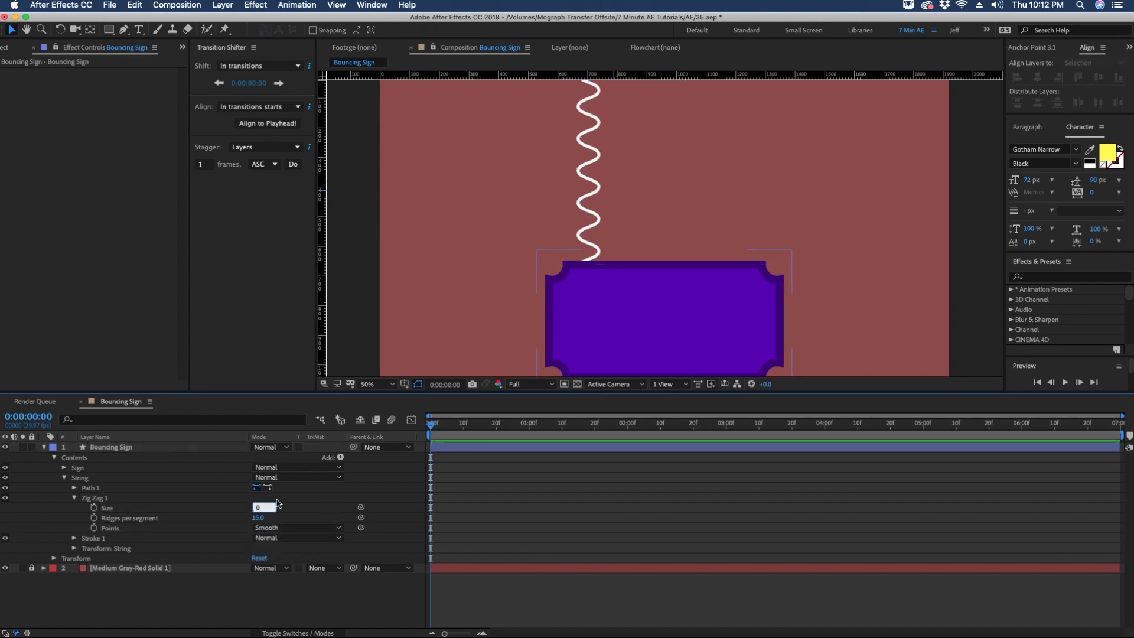
pyautogui.write('0')
pyautogui.press('Return')
pyautogui.click(264, 517)
pyautogui.write('0')
pyautogui.press('Return')
# Step: Add the two-line text "7 minute / ae tutorials" on the sign and scale it to 134%
pyautogui.press('super+t')
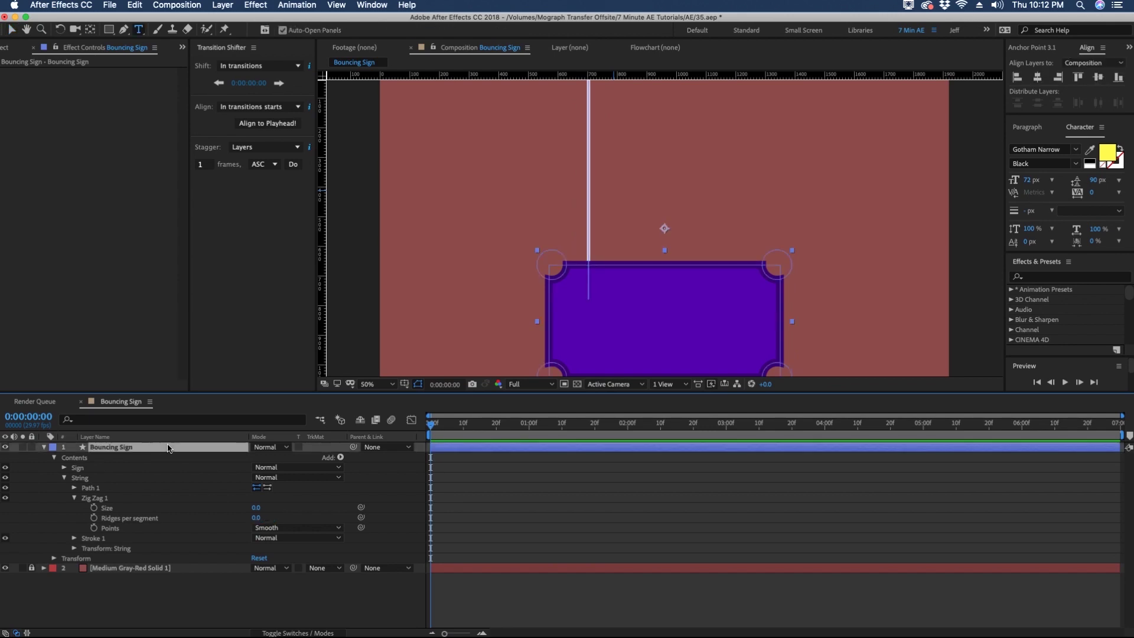
pyautogui.click(615, 296)
pyautogui.write('7 minute')
pyautogui.press('Return')
pyautogui.write('ae tutorials')
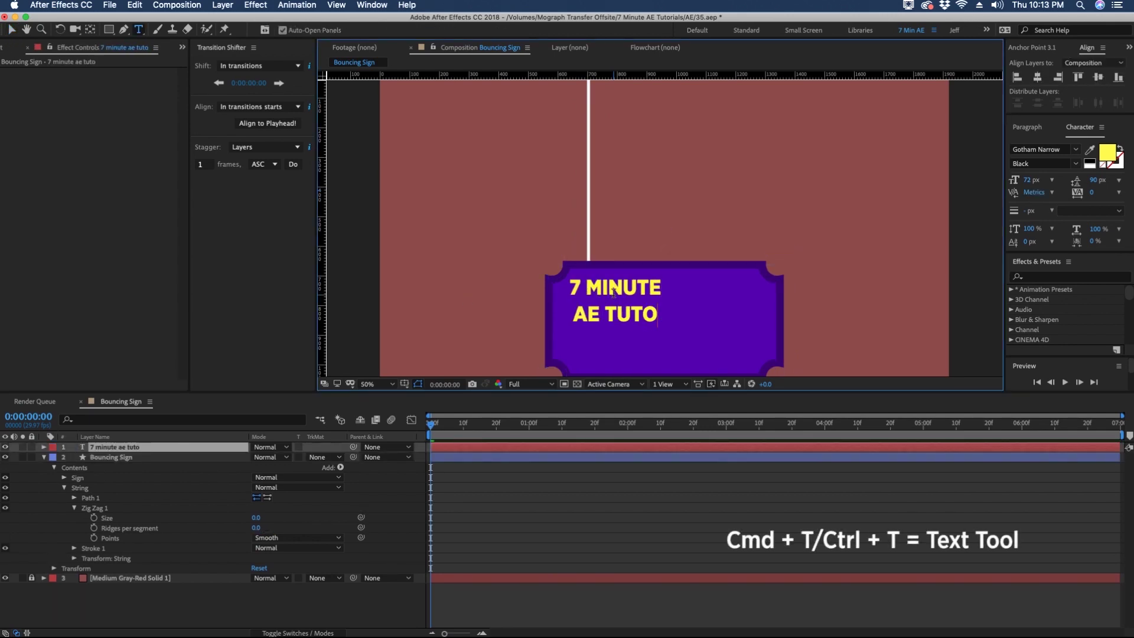
pyautogui.press('Escape')
pyautogui.press('v')
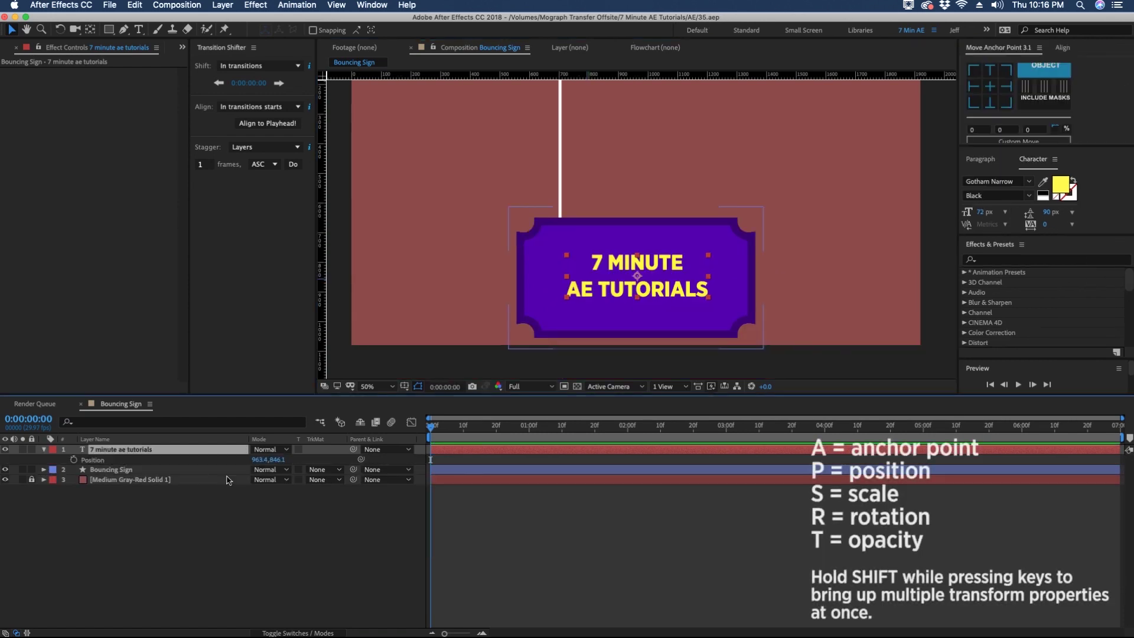
pyautogui.hotkey('shift', 's')
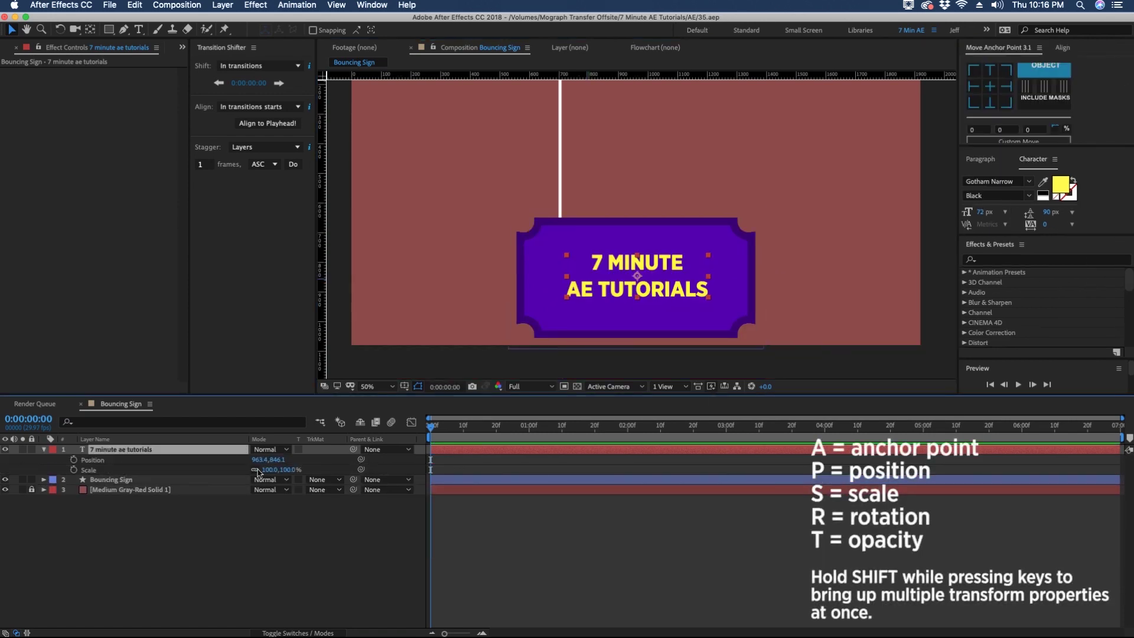
pyautogui.moveTo(273, 469)
pyautogui.mouseDown()
pyautogui.moveTo(286, 469)
pyautogui.moveTo(261, 459)
pyautogui.mouseUp()
# Step: Enlarge the "7 MINUTE" line to roughly match the width of the second line and set the text's leading to 52 px
pyautogui.doubleClick(649, 258)
pyautogui.moveTo(542, 294); pyautogui.dragTo(731, 293)
pyautogui.moveTo(986, 212); pyautogui.dragTo(1030, 267)
pyautogui.press('super+a')
pyautogui.moveTo(1047, 212); pyautogui.dragTo(1022, 213)
# Step: Recolour the text to a lighter shade of the purple sampled from the sign and scale it to 161%
pyautogui.click(1044, 182)
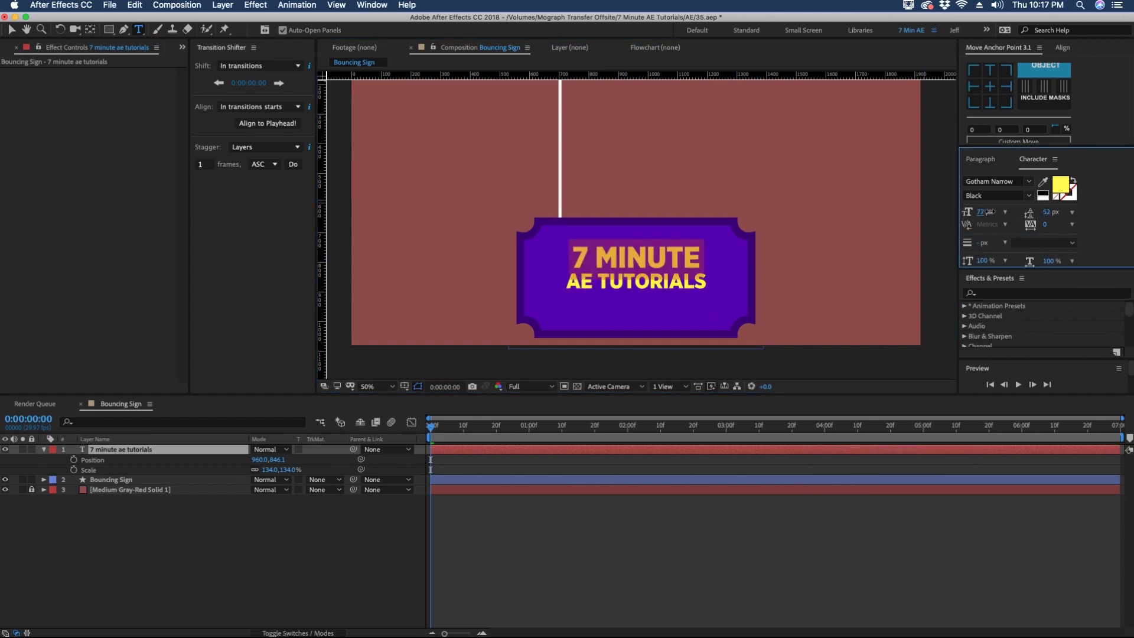
pyautogui.click(734, 264)
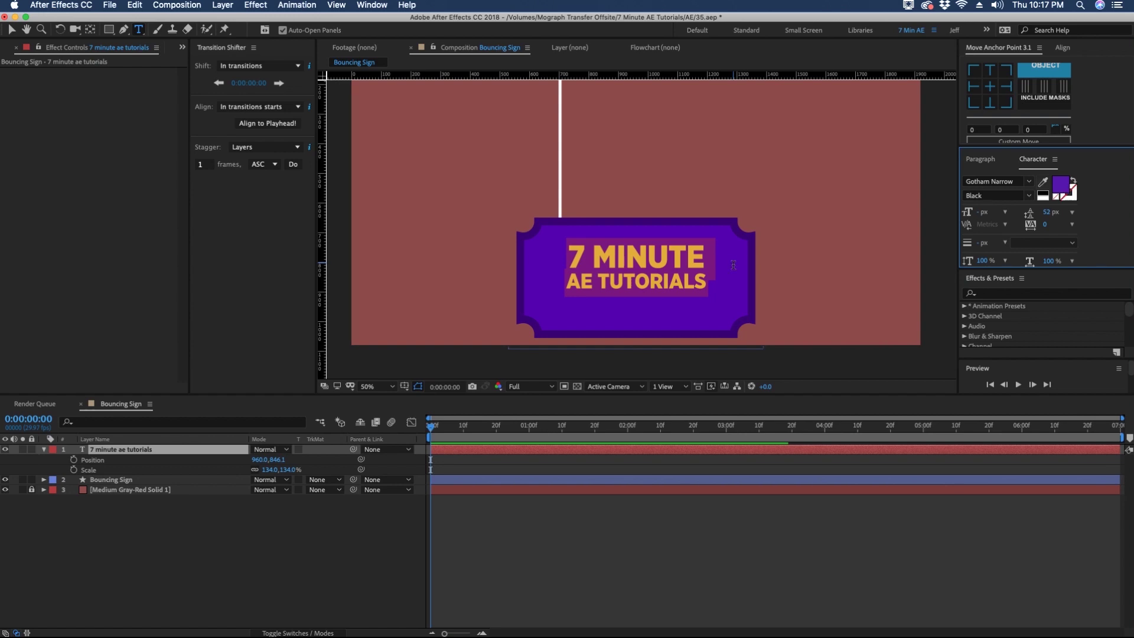
pyautogui.click(1063, 186)
pyautogui.moveTo(158, 139); pyautogui.dragTo(150, 94)
pyautogui.click(268, 94)
pyautogui.press('v')
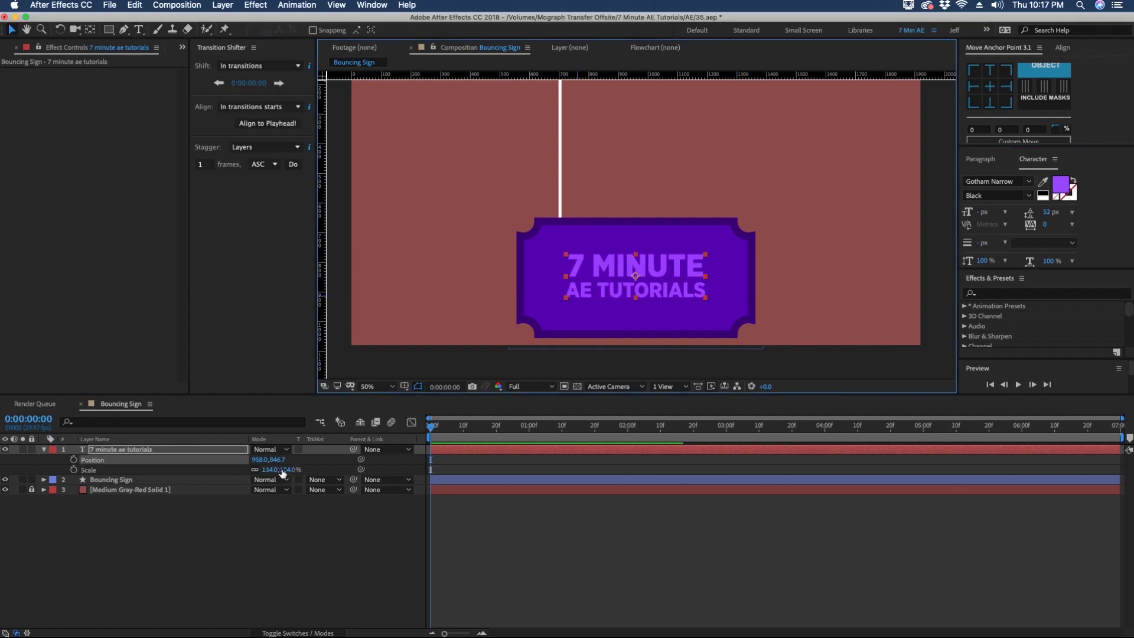
pyautogui.moveTo(270, 469); pyautogui.dragTo(284, 471)
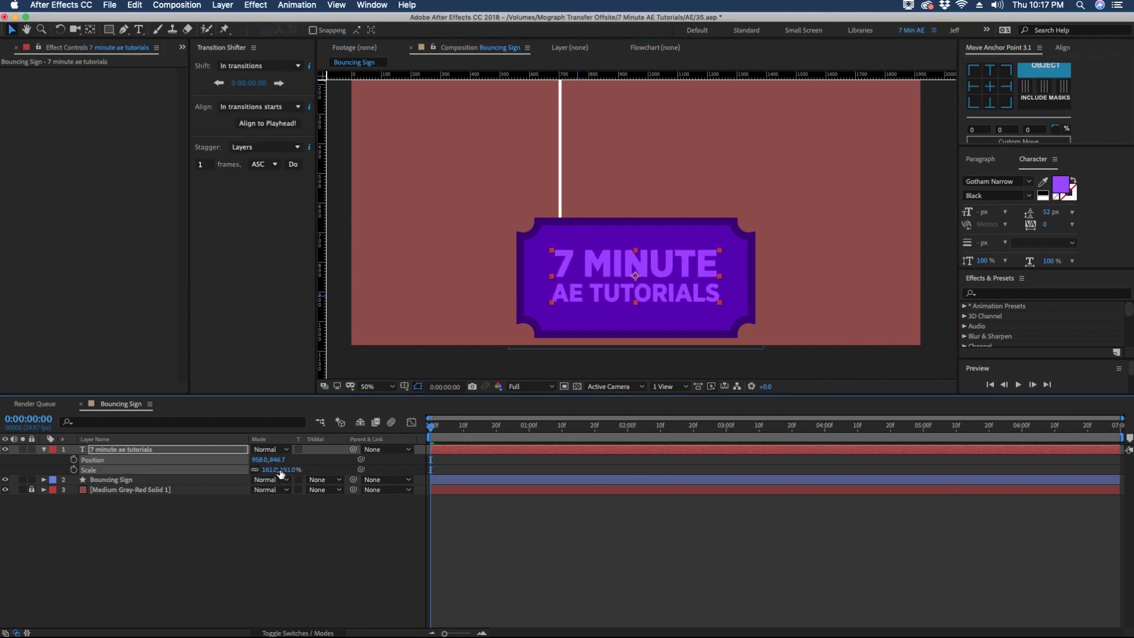
# Step: Parent the text layer to the Bouncing Sign layer and reveal the Bouncing Sign layer's Position property
pyautogui.click(158, 460)
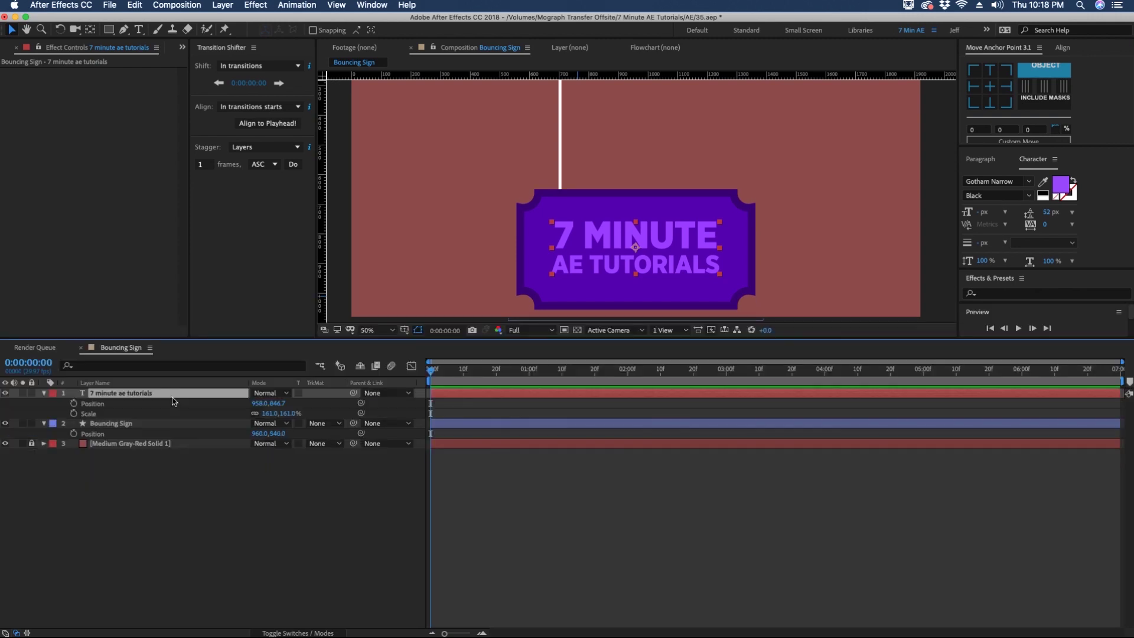
pyautogui.moveTo(354, 394); pyautogui.dragTo(167, 426)
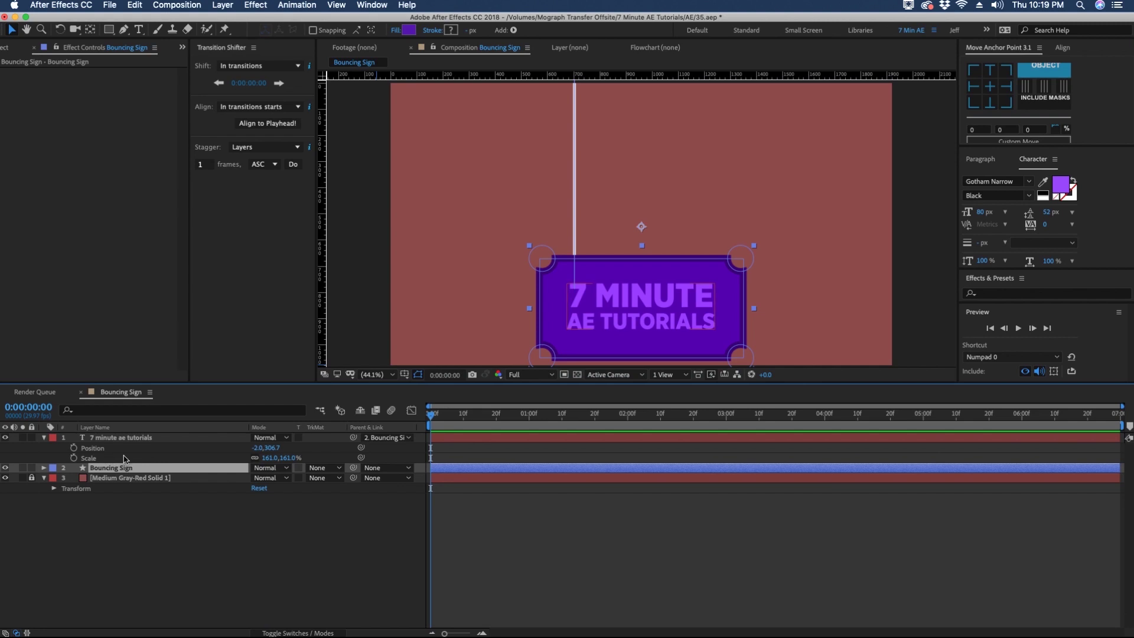
pyautogui.press('p')
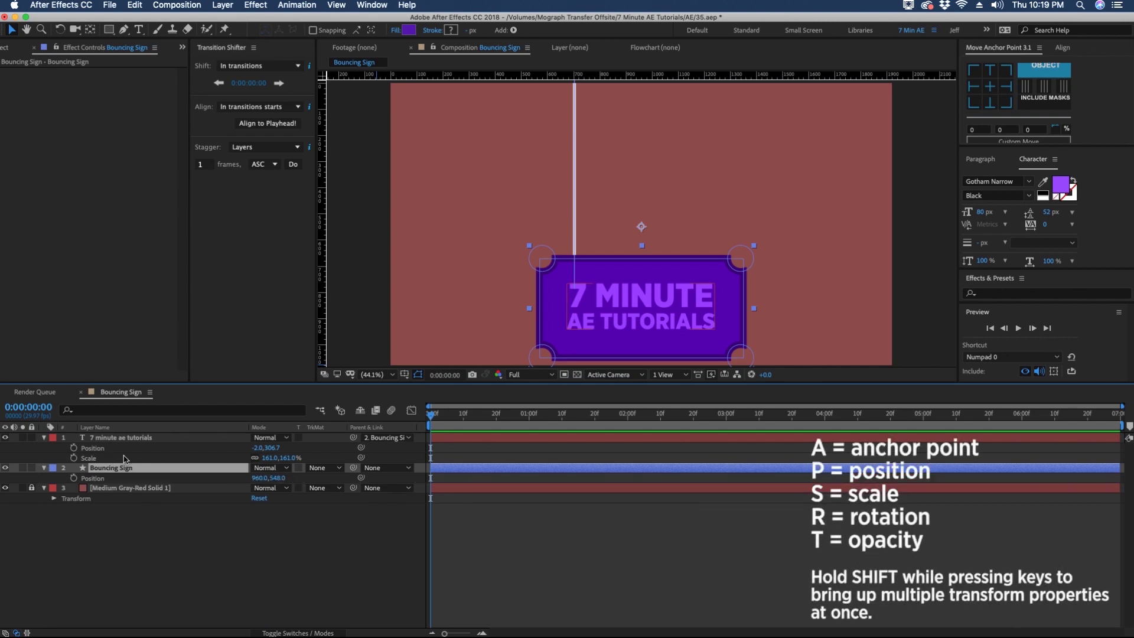
# Step: Enable Position keyframing on the Bouncing Sign layer at frame 0 and add further Position keyframes at frames 7 and 12
pyautogui.click(73, 477)
pyautogui.click(473, 627)
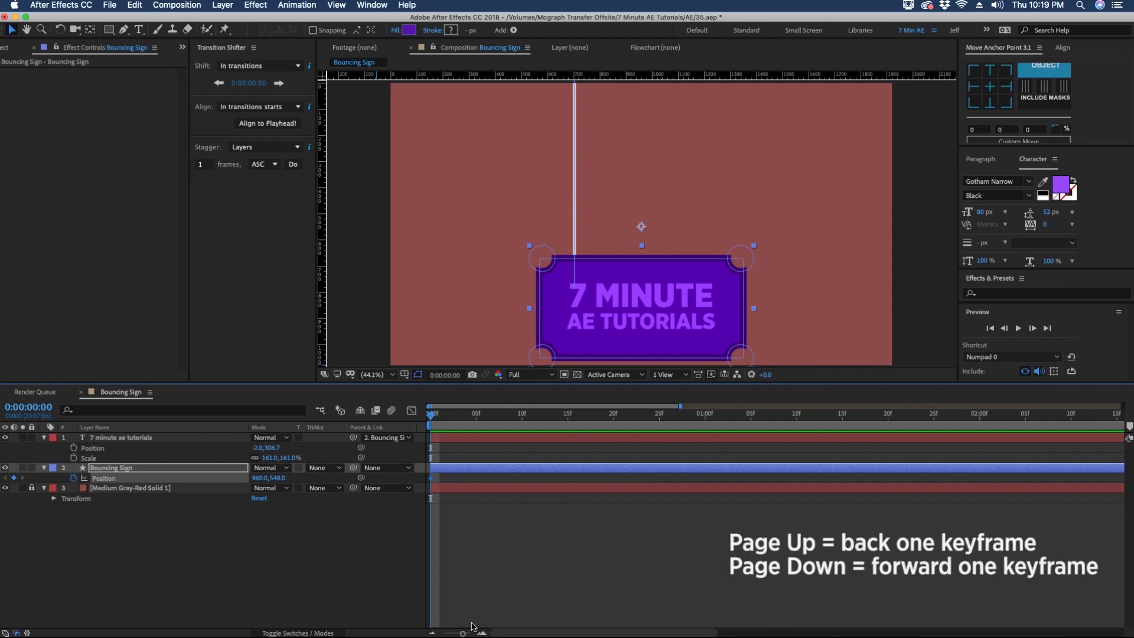
pyautogui.press('pagedown')
pyautogui.press('pagedown')
pyautogui.press('pagedown')
pyautogui.press('pagedown')
pyautogui.press('pagedown')
pyautogui.press('pagedown')
pyautogui.press('pagedown')
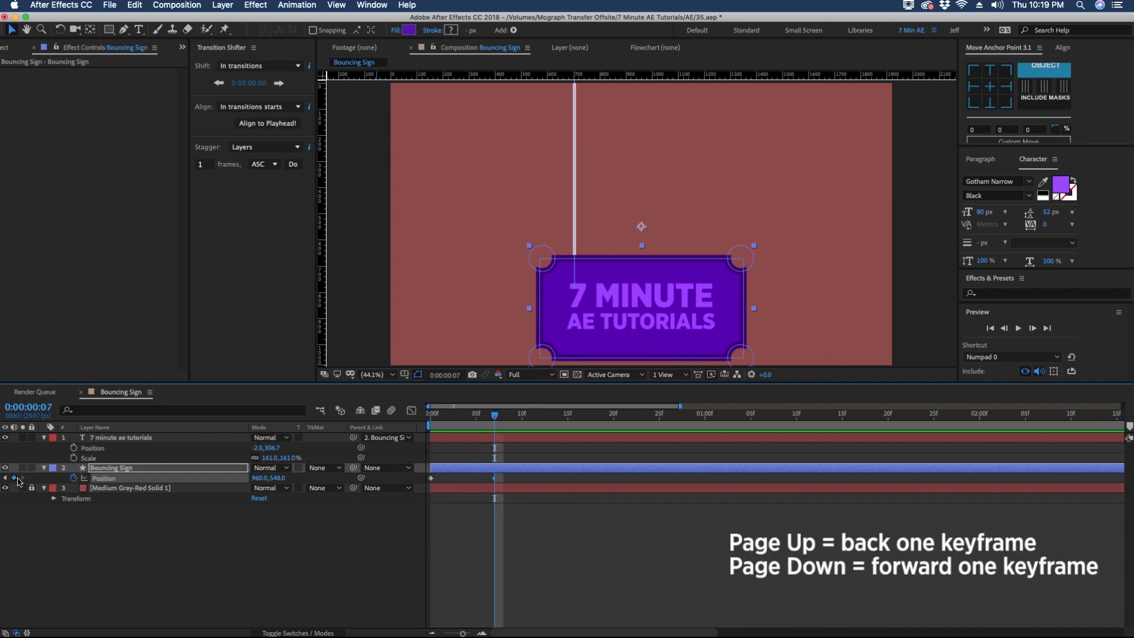
pyautogui.press('pagedown')
pyautogui.press('pagedown')
pyautogui.press('pagedown')
pyautogui.press('pagedown')
pyautogui.press('pagedown')
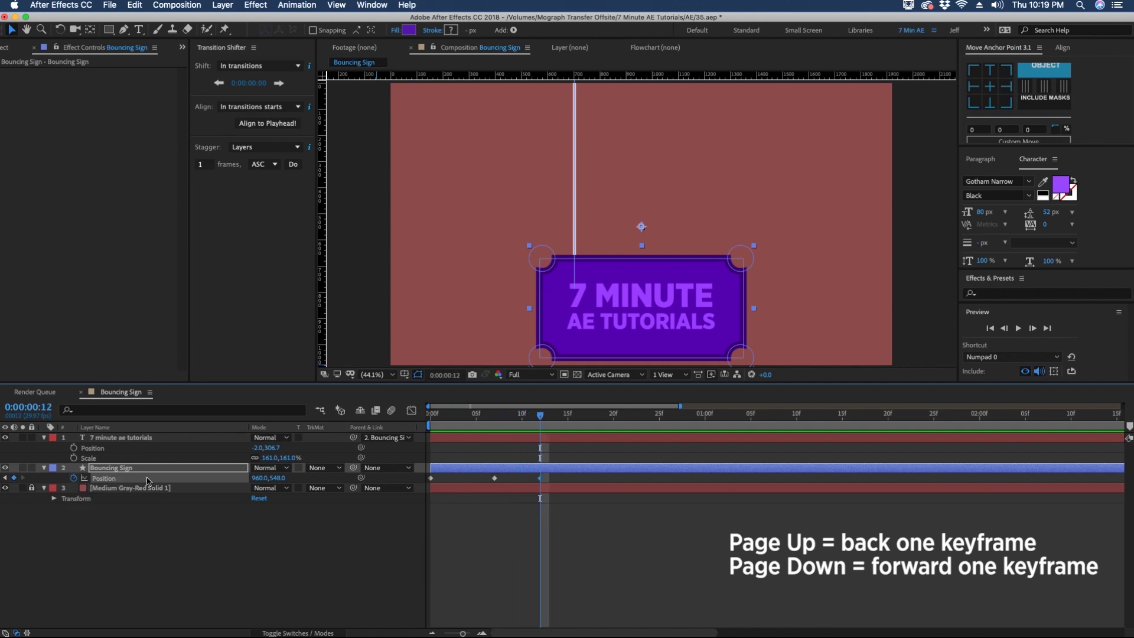
# Step: Add Position keyframes holding the current value on the Bouncing Sign layer at frames 17 and 20
pyautogui.press('pagedown')
pyautogui.press('pagedown')
pyautogui.press('pagedown')
pyautogui.press('pagedown')
pyautogui.press('pagedown')
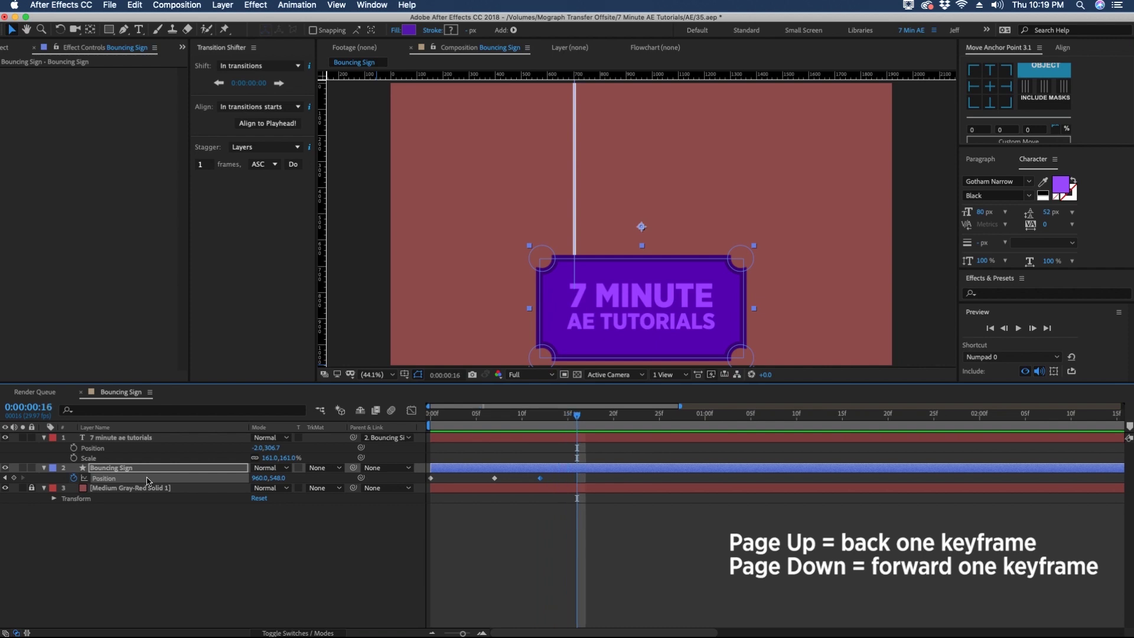
pyautogui.press('pagedown')
pyautogui.press('pagedown')
pyautogui.press('pagedown')
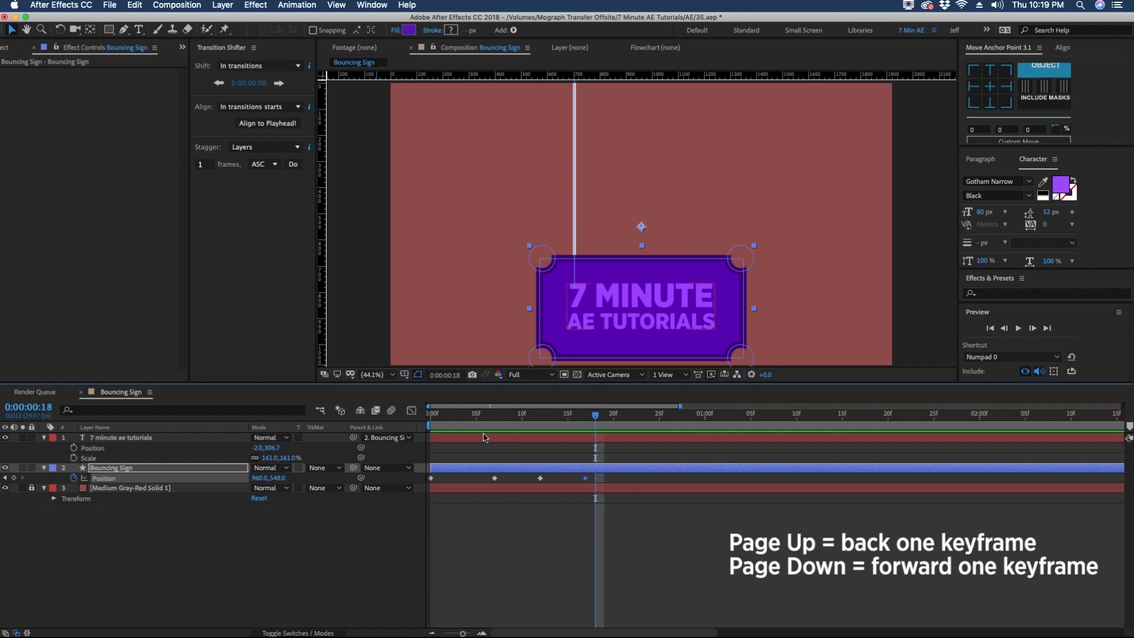
pyautogui.click(14, 478)
# Step: Add three more Bouncing Sign Position keyframes at frames 23, 26 and 29
pyautogui.press('pagedown')
pyautogui.press('pagedown')
pyautogui.press('pagedown')
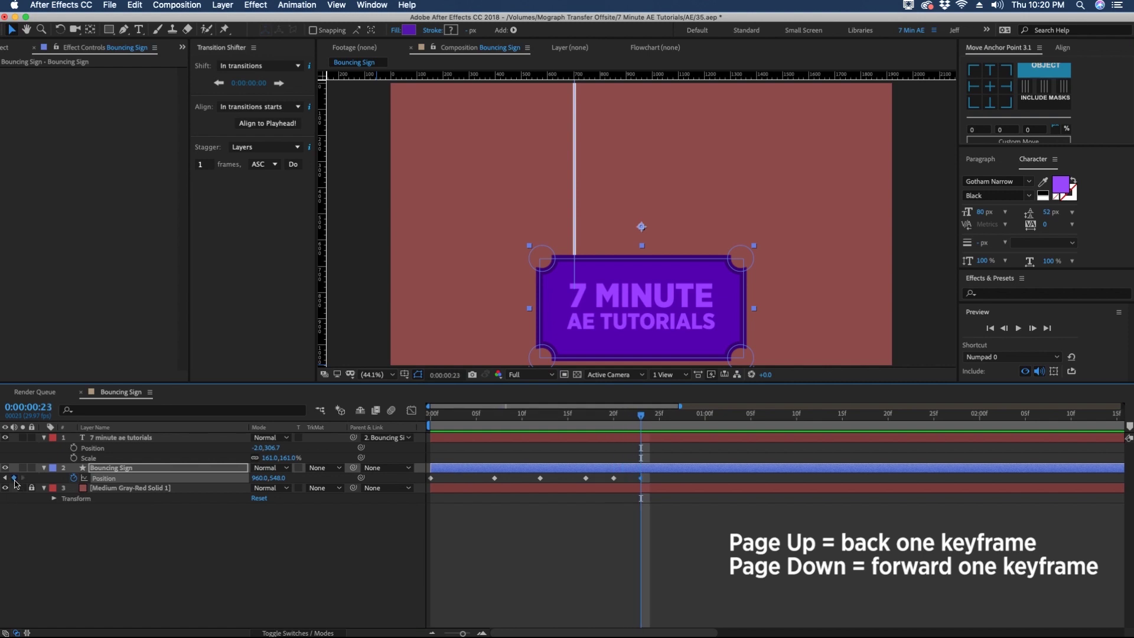
pyautogui.press('pagedown')
pyautogui.press('pagedown')
pyautogui.press('pagedown')
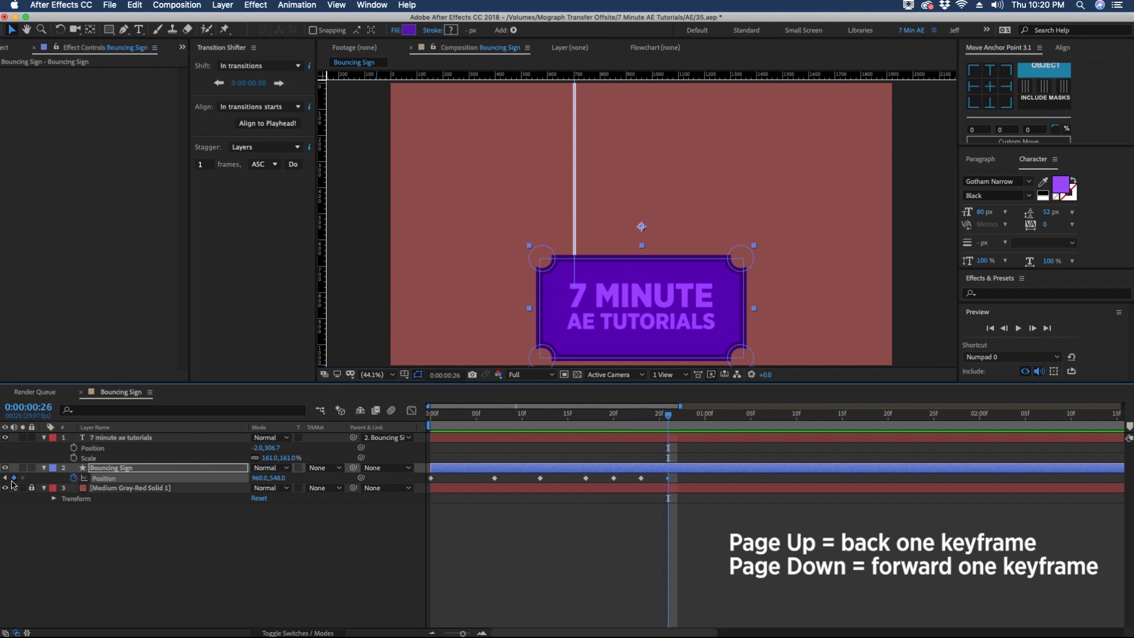
pyautogui.press('pagedown')
pyautogui.press('pagedown')
pyautogui.press('pagedown')
pyautogui.click(14, 478)
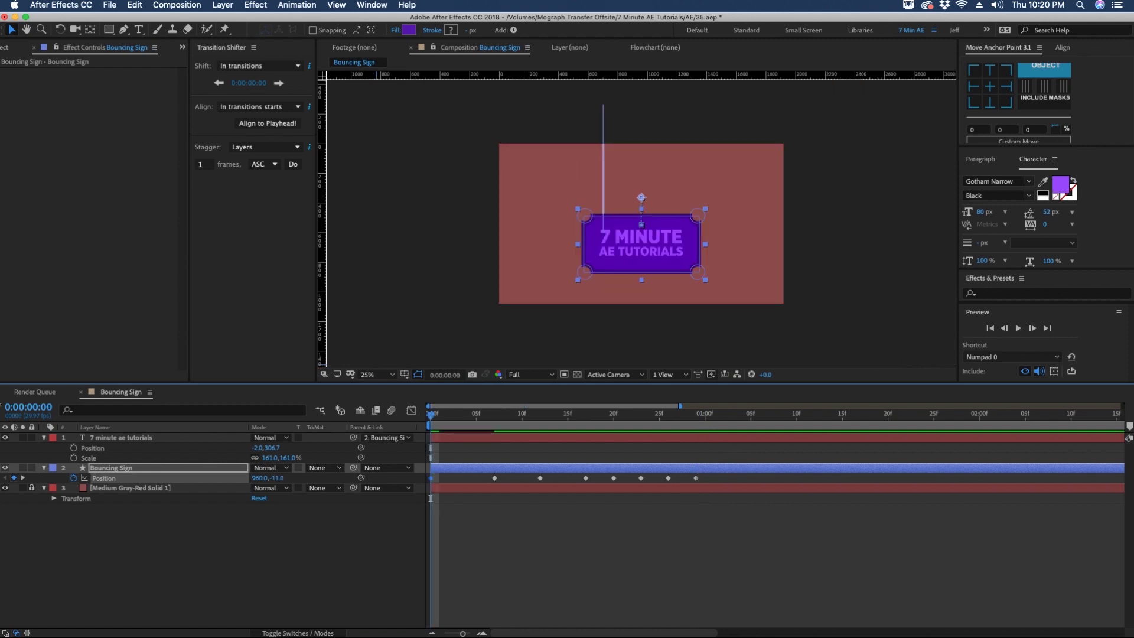
# Step: Set the sign's Position Y to -651 at frame 0, above the composition, and to 353 at frame 12
pyautogui.moveTo(275, 478); pyautogui.dragTo(116, 408)
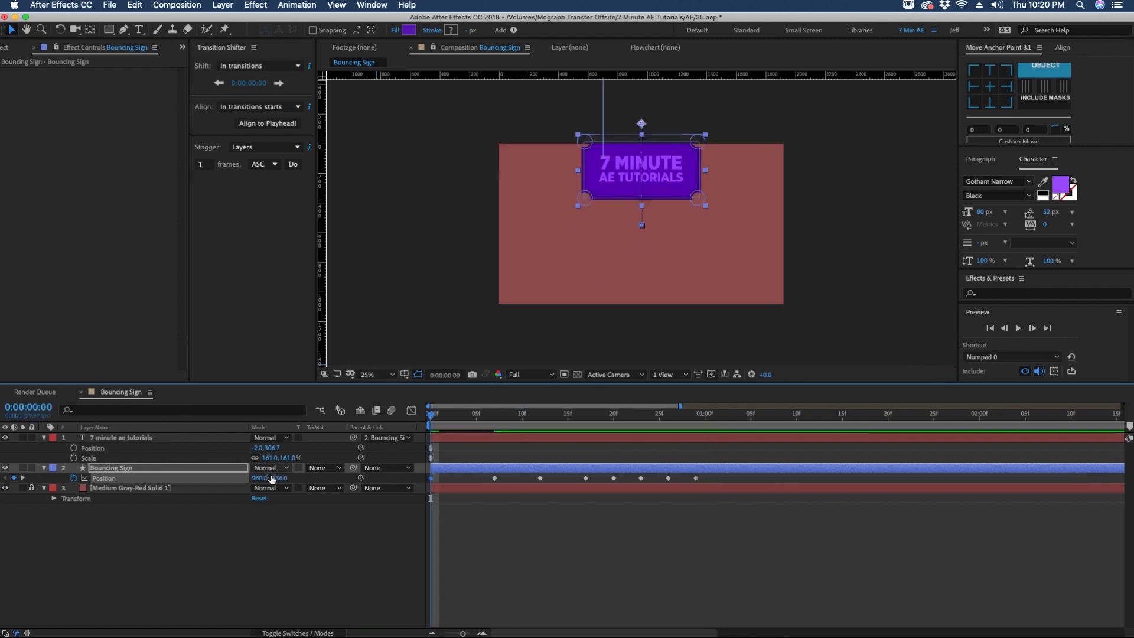
pyautogui.moveTo(237, 481); pyautogui.dragTo(0, 479)
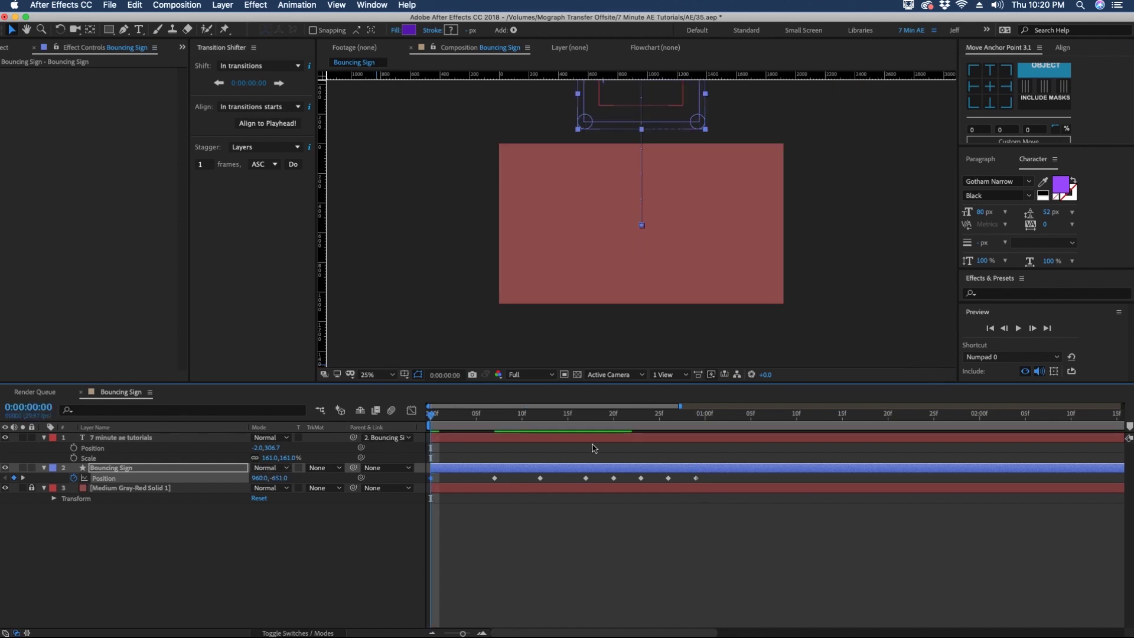
pyautogui.moveTo(438, 419); pyautogui.dragTo(497, 420)
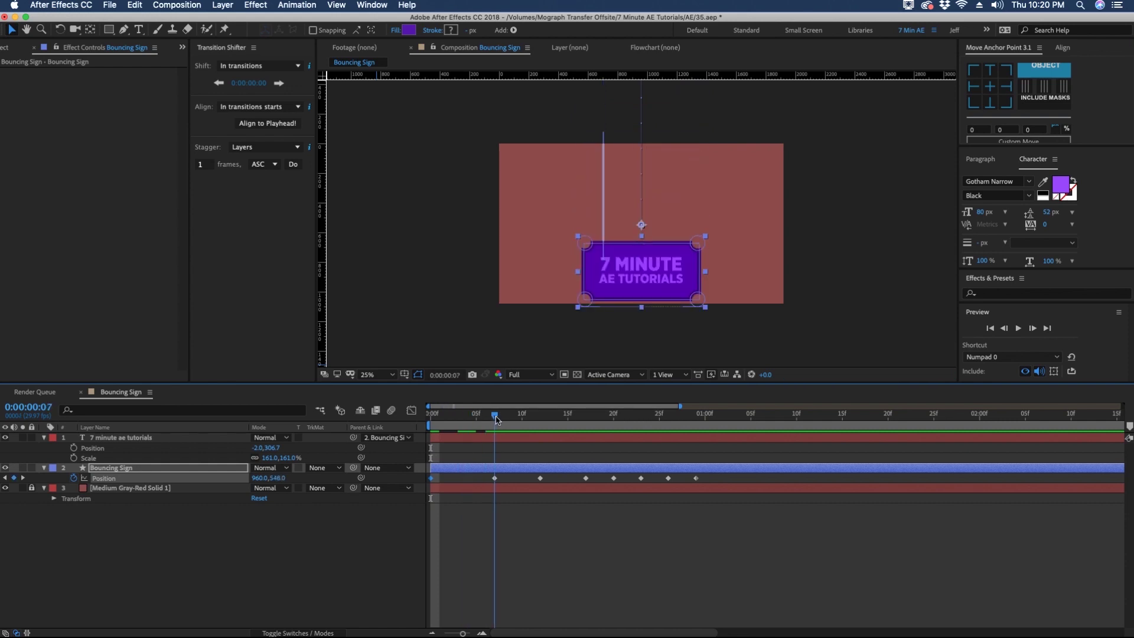
pyautogui.press('k')
pyautogui.moveTo(278, 478); pyautogui.dragTo(170, 471)
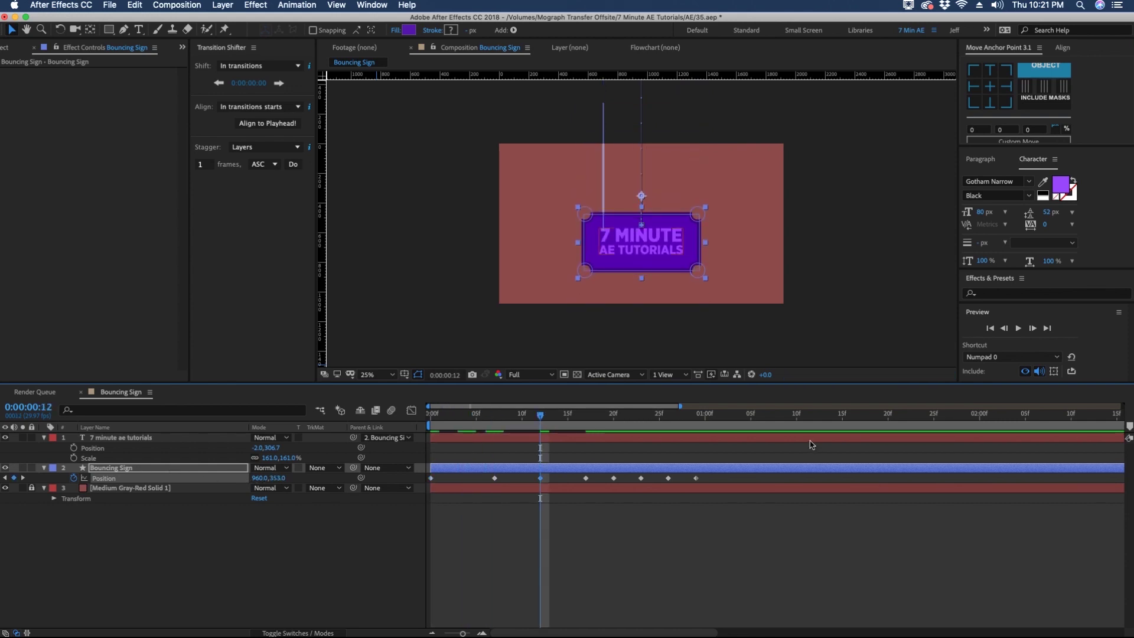
# Step: Apply Easy Ease to the Position keyframe at frame 12 and set its Y value to 350
pyautogui.rightClick(539, 482)
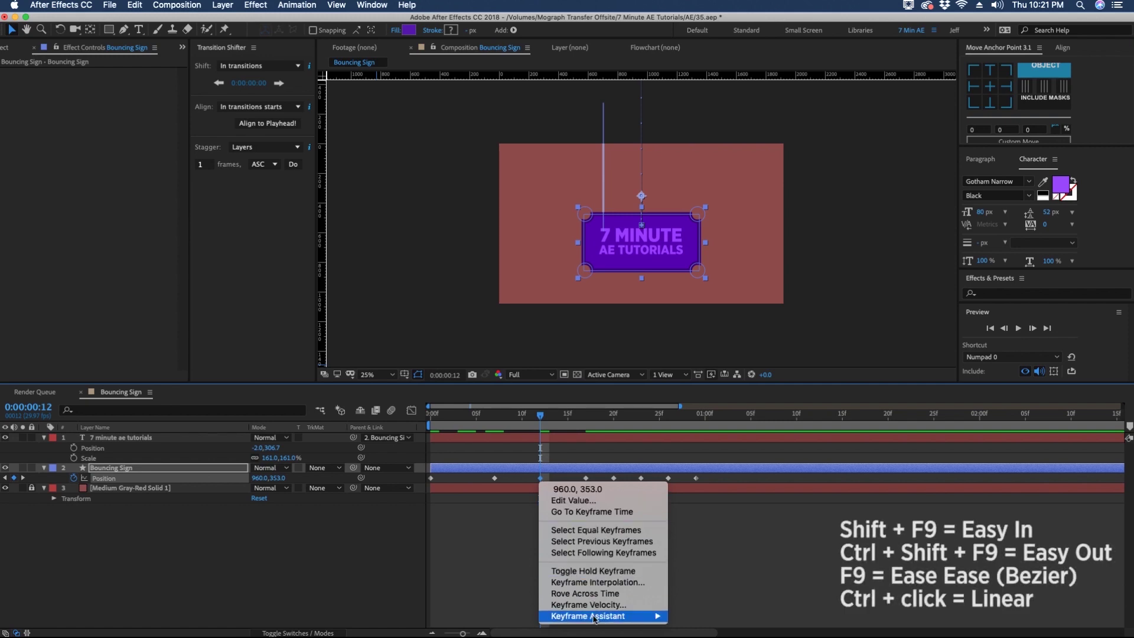
pyautogui.moveTo(594, 617)
pyautogui.click(708, 562)
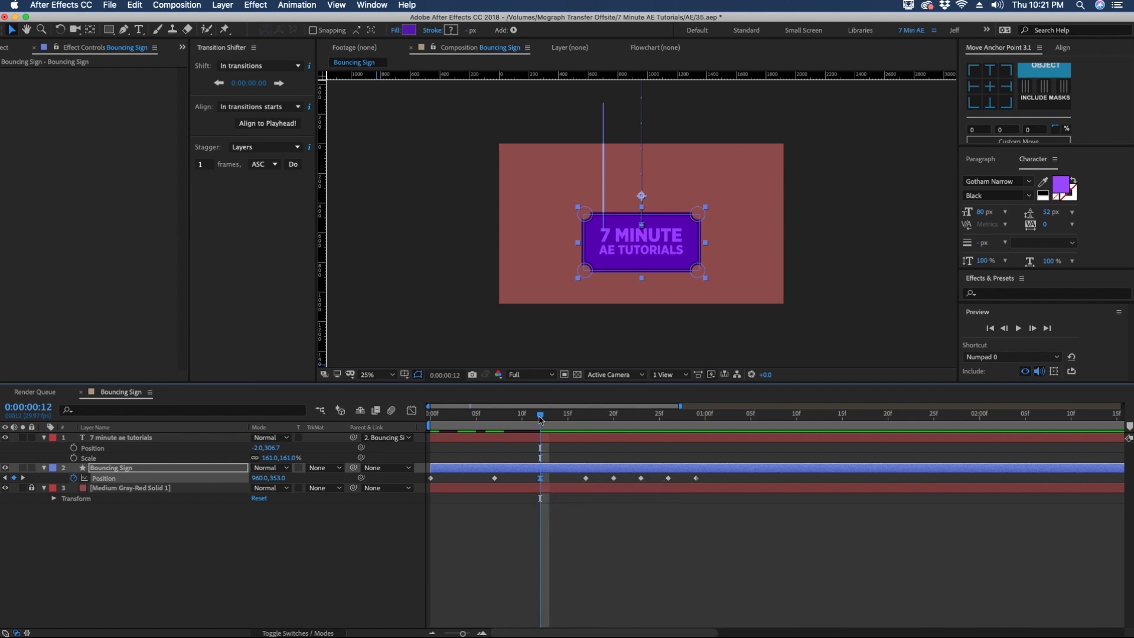
pyautogui.click(278, 478)
pyautogui.write('350')
pyautogui.press('Return')
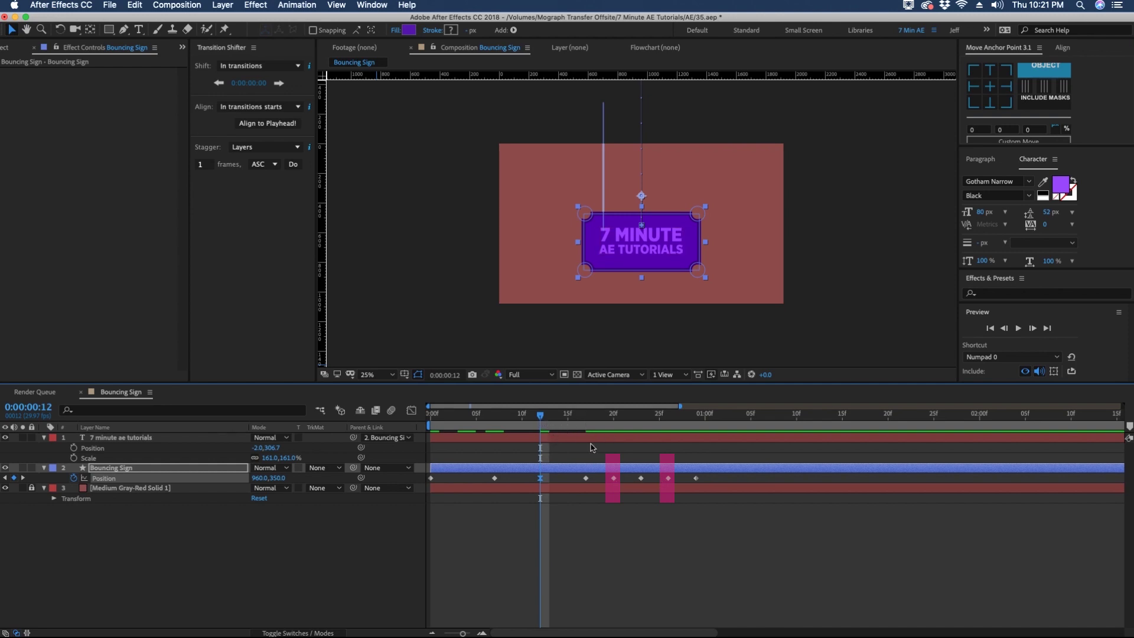
# Step: Set the sign's Position Y to 400 at the frame 20 keyframe and to 500 at the frame 26 keyframe
pyautogui.moveTo(542, 418); pyautogui.dragTo(614, 416)
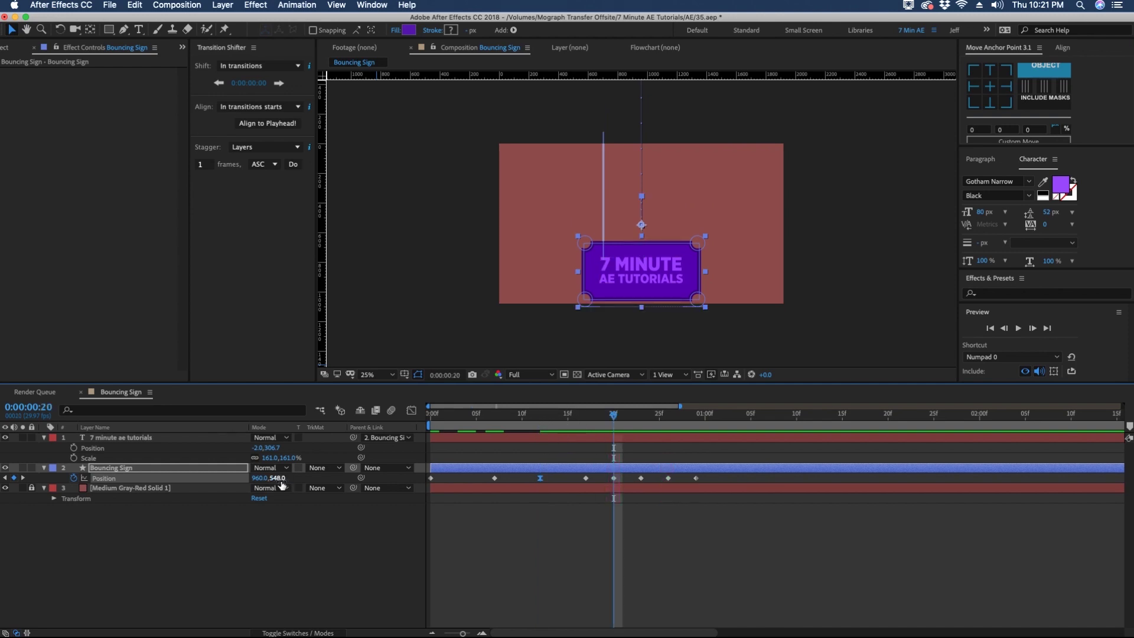
pyautogui.click(279, 480)
pyautogui.write('400')
pyautogui.press('Return')
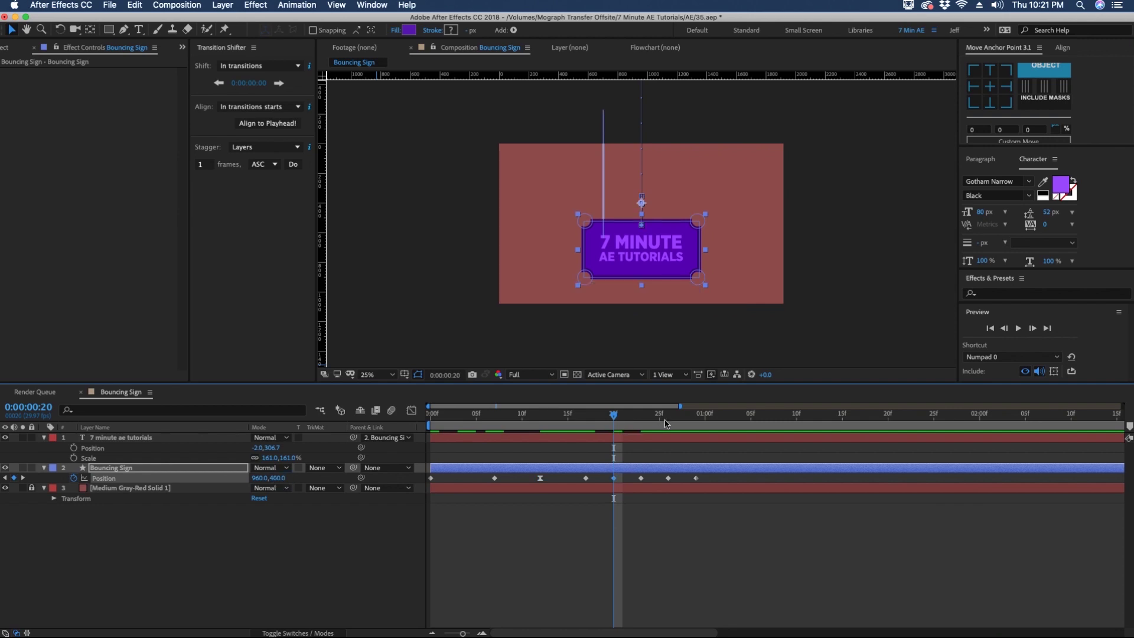
pyautogui.click(668, 419)
pyautogui.click(286, 479)
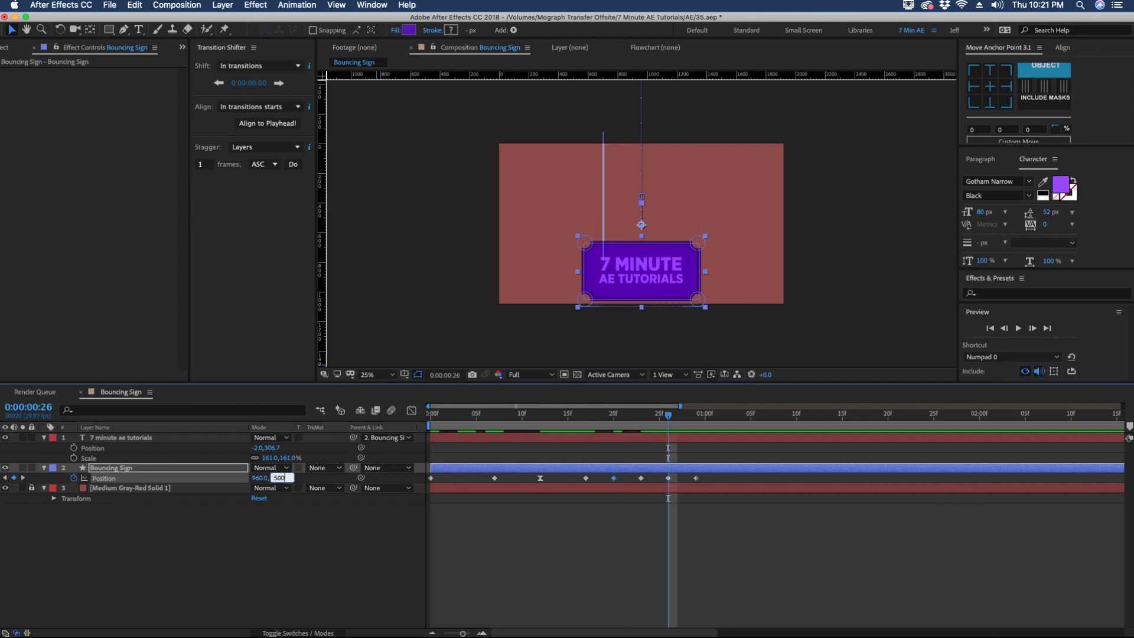
pyautogui.write('500')
pyautogui.press('Return')
# Step: End the work area at 0:00:01:05 and preview the bounce animation
pyautogui.click(753, 416)
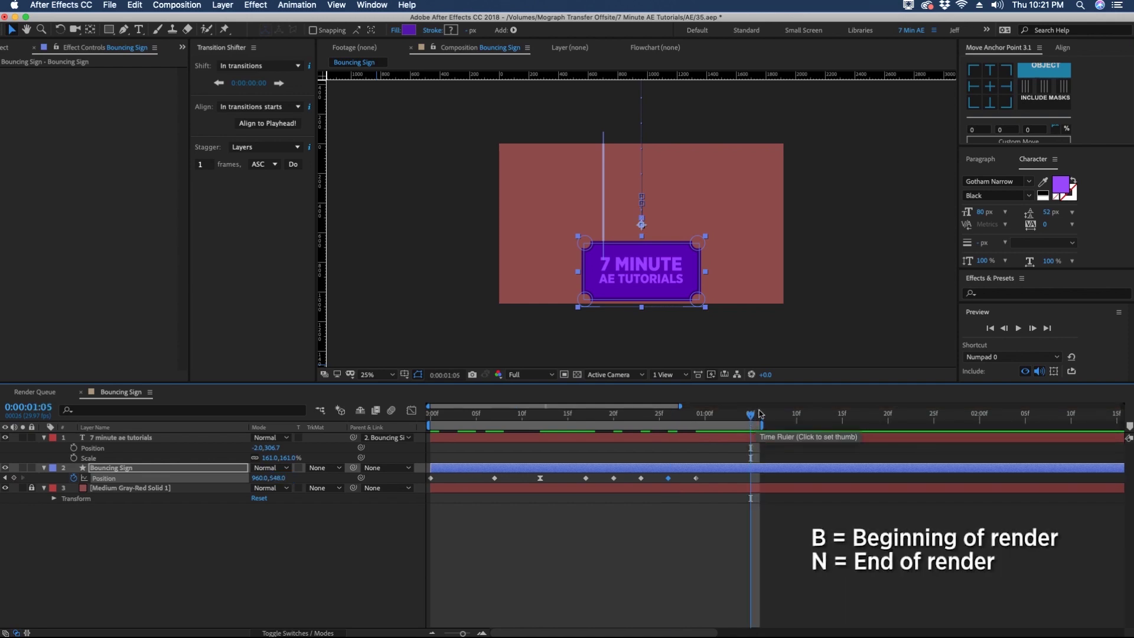
pyautogui.press('space')
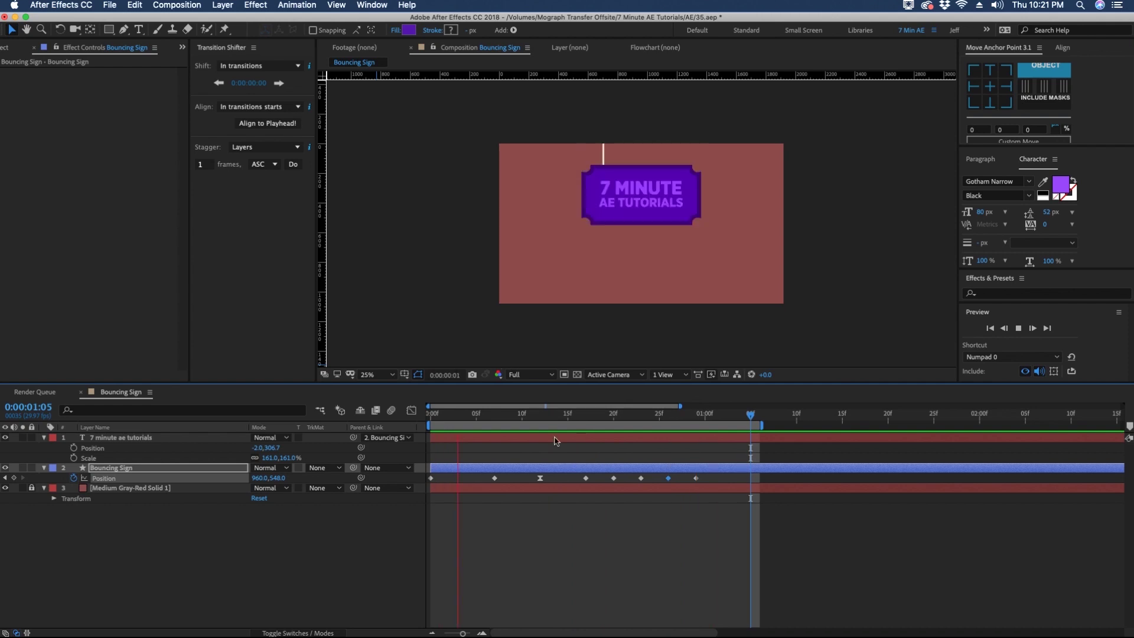
# Step: Widen the ease handles of the frame 12 Position keyframe in the speed graph, and return to the layer view
pyautogui.click(541, 417)
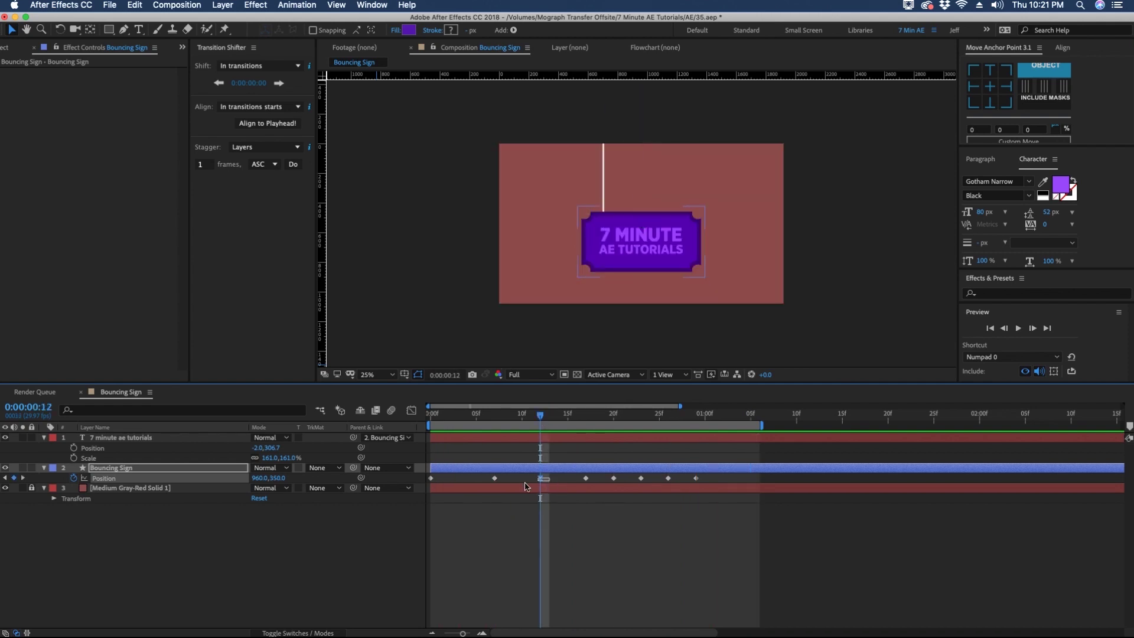
pyautogui.click(412, 411)
pyautogui.moveTo(532, 598); pyautogui.dragTo(563, 598)
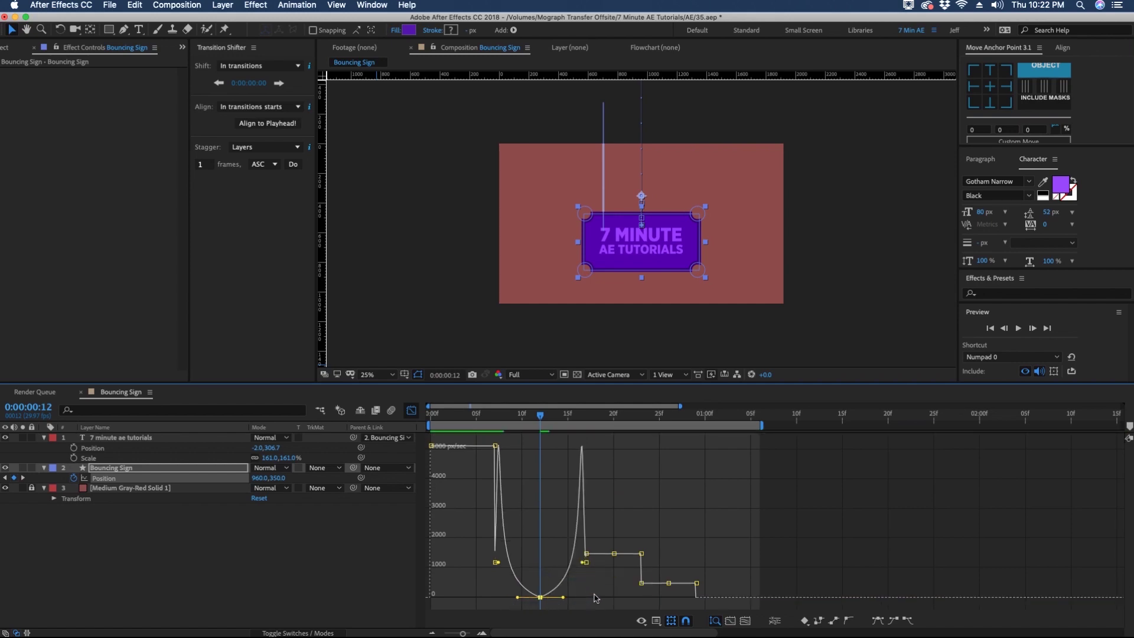
pyautogui.click(412, 410)
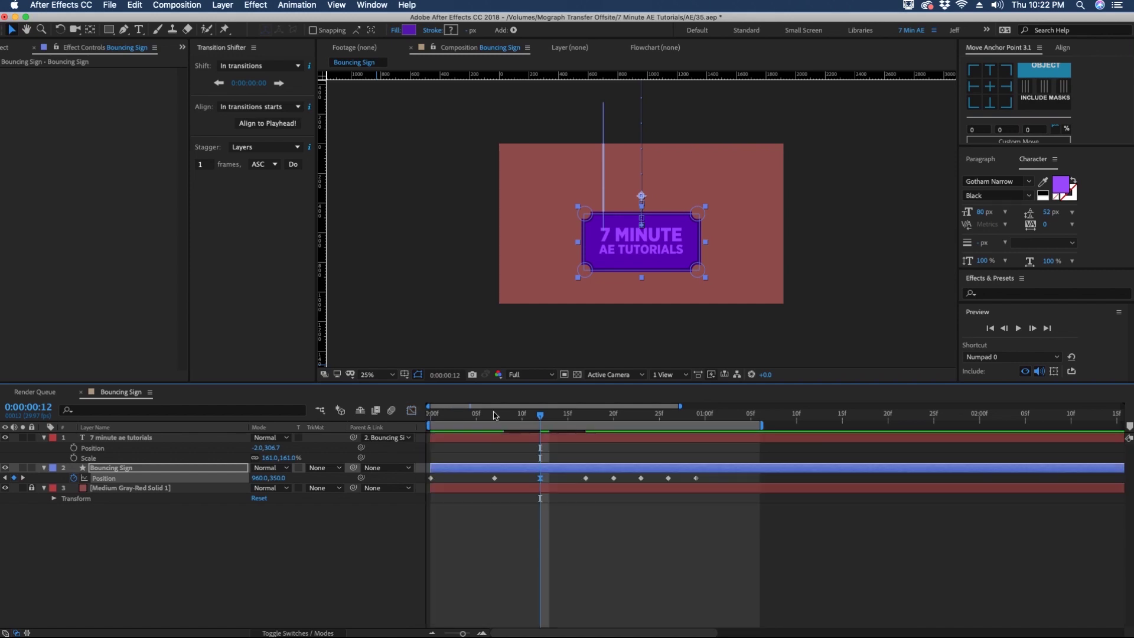
# Step: Add Position keyframes to the Bouncing Sign layer at 0:00:01:02 and 0:00:01:05
pyautogui.click(697, 417)
pyautogui.press('pagedown')
pyautogui.press('pagedown')
pyautogui.press('pagedown')
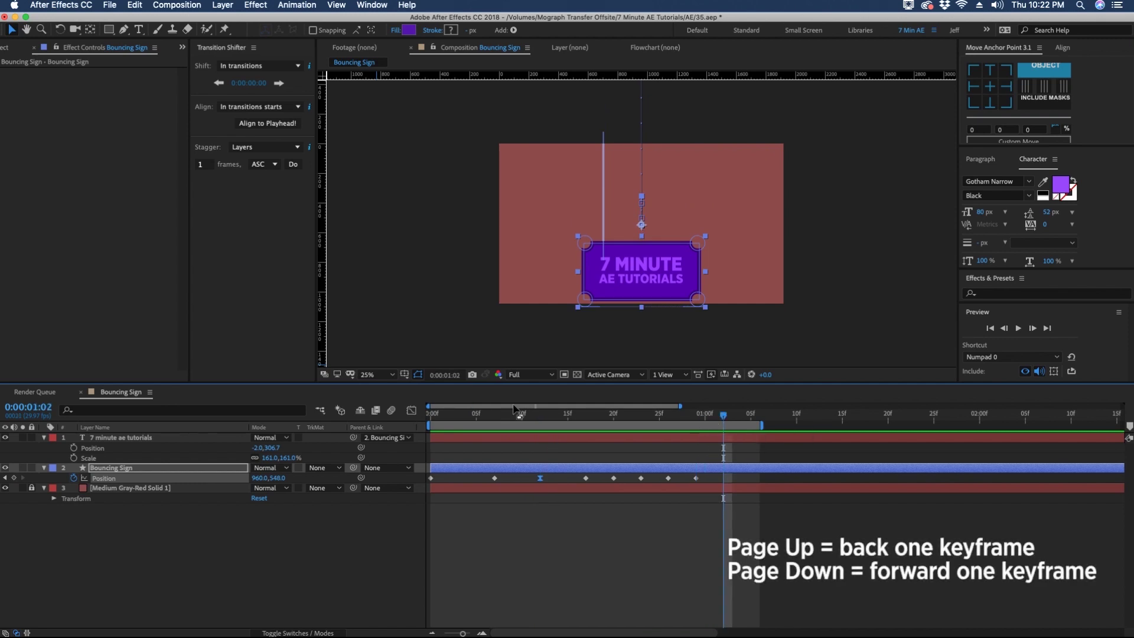
pyautogui.press('pagedown')
pyautogui.press('pagedown')
pyautogui.press('pagedown')
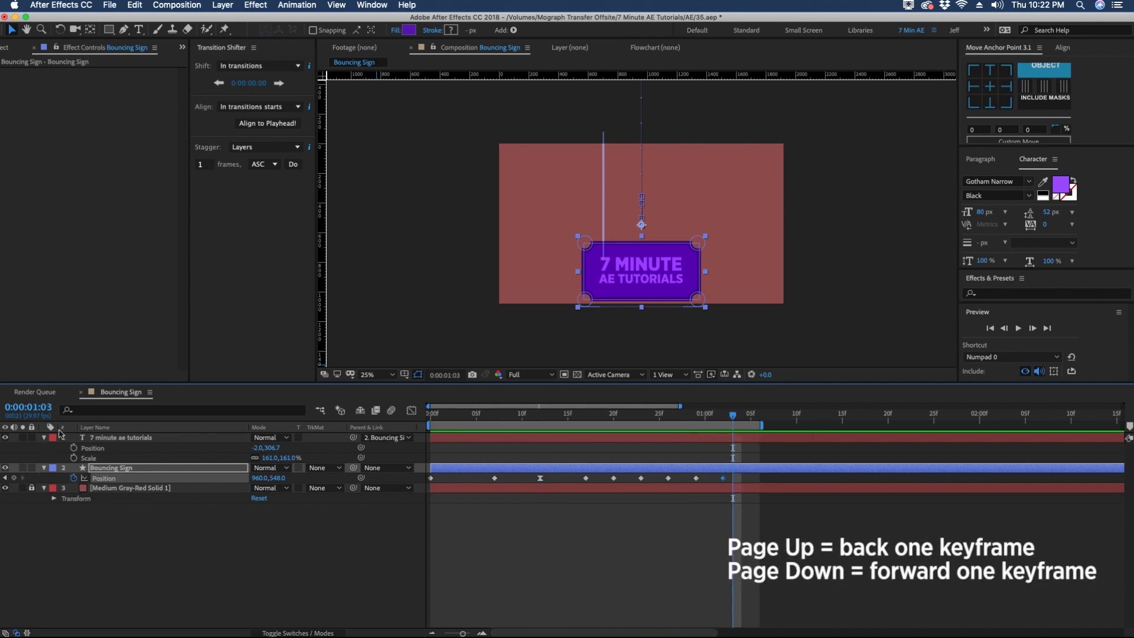
pyautogui.click(15, 478)
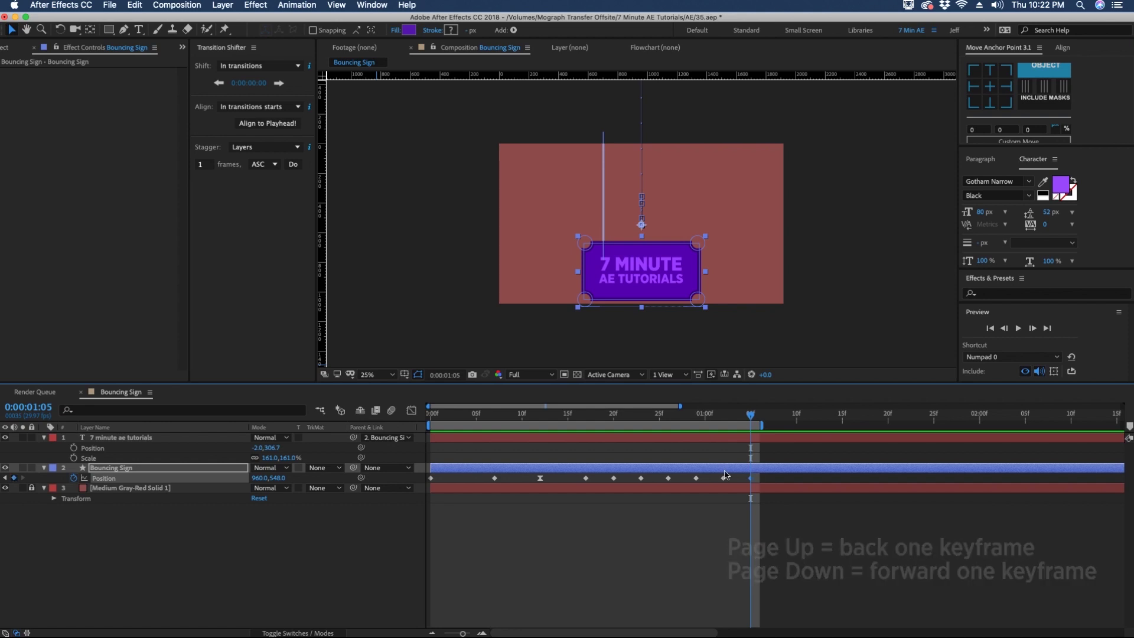
# Step: Set the sign's Position Y to 520 at the 0:00:01:02 keyframe for a final small bounce
pyautogui.press('j')
pyautogui.press('j')
pyautogui.press('j')
pyautogui.press('k')
pyautogui.press('k')
pyautogui.click(278, 480)
pyautogui.write('52')
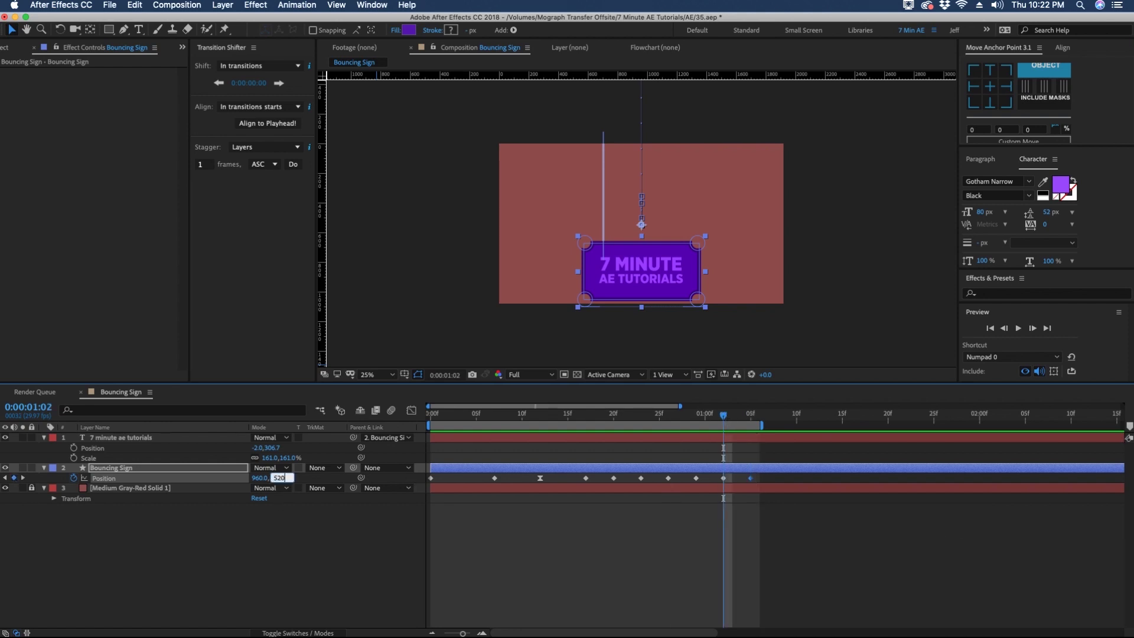
pyautogui.write('0')
pyautogui.press('Return')
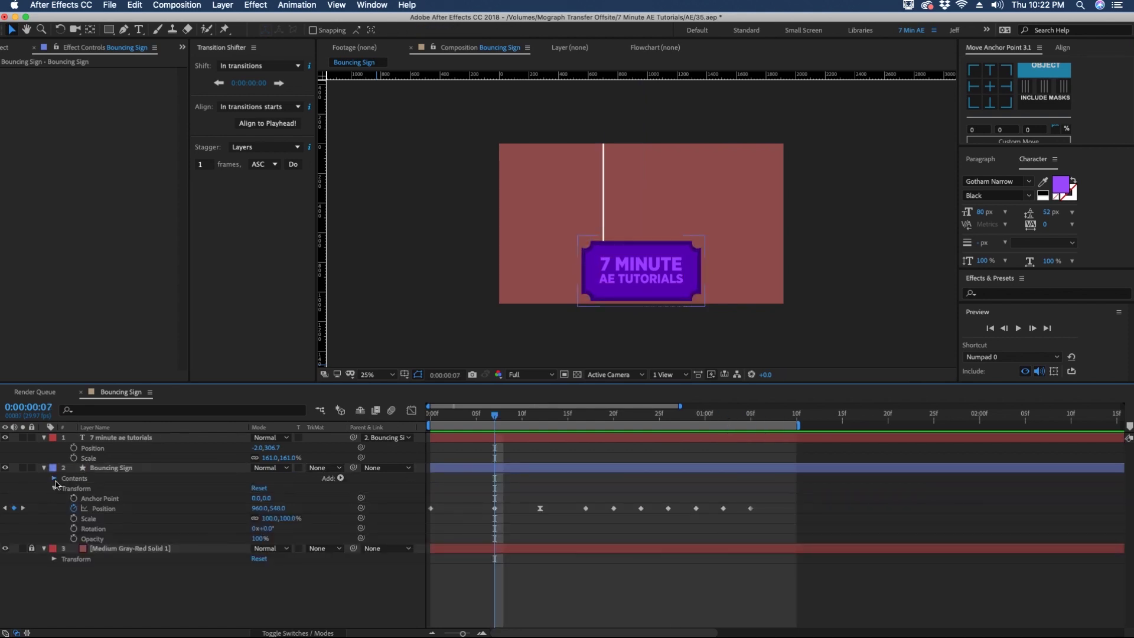
# Step: Reveal the String group's Zig Zag 1 properties and keyframe Size and Ridges per segment at frame 7
pyautogui.click(54, 479)
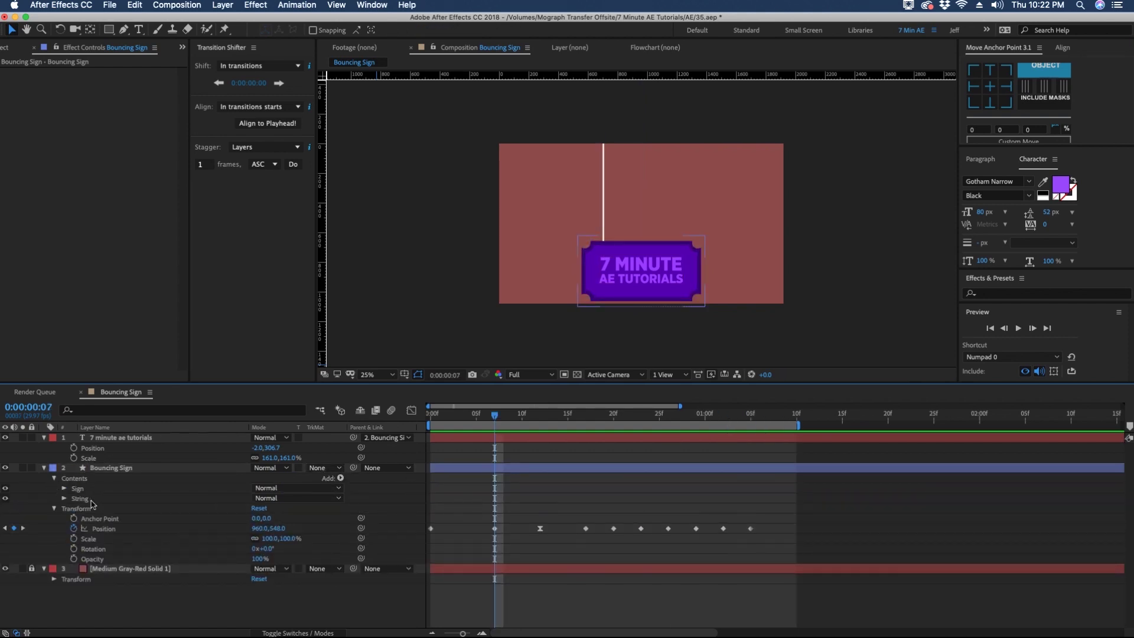
pyautogui.click(64, 499)
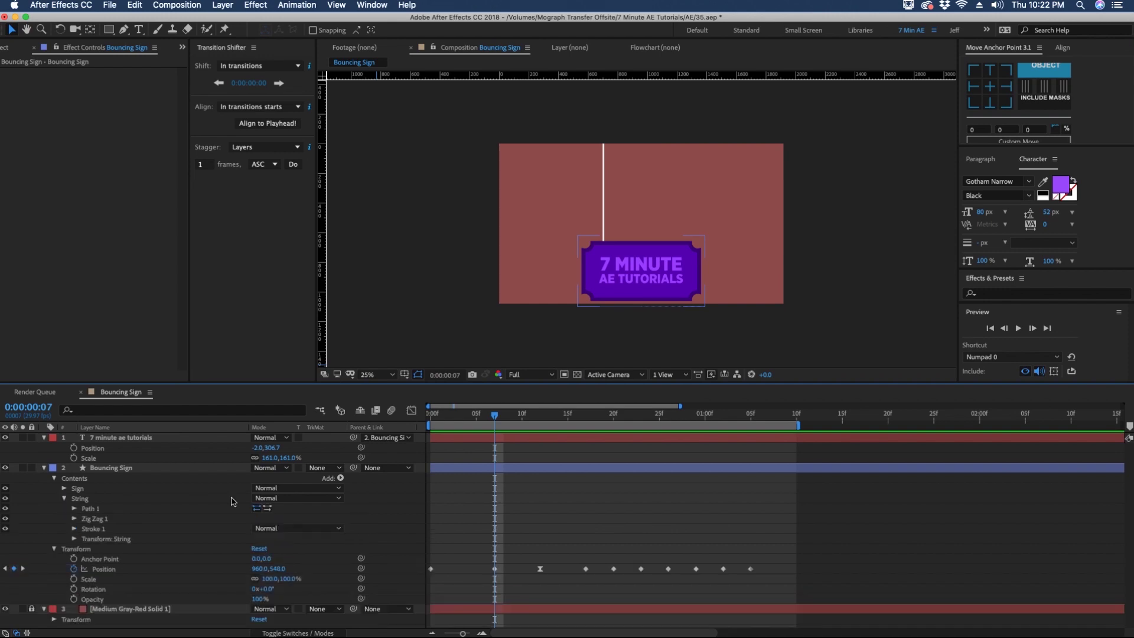
pyautogui.click(74, 520)
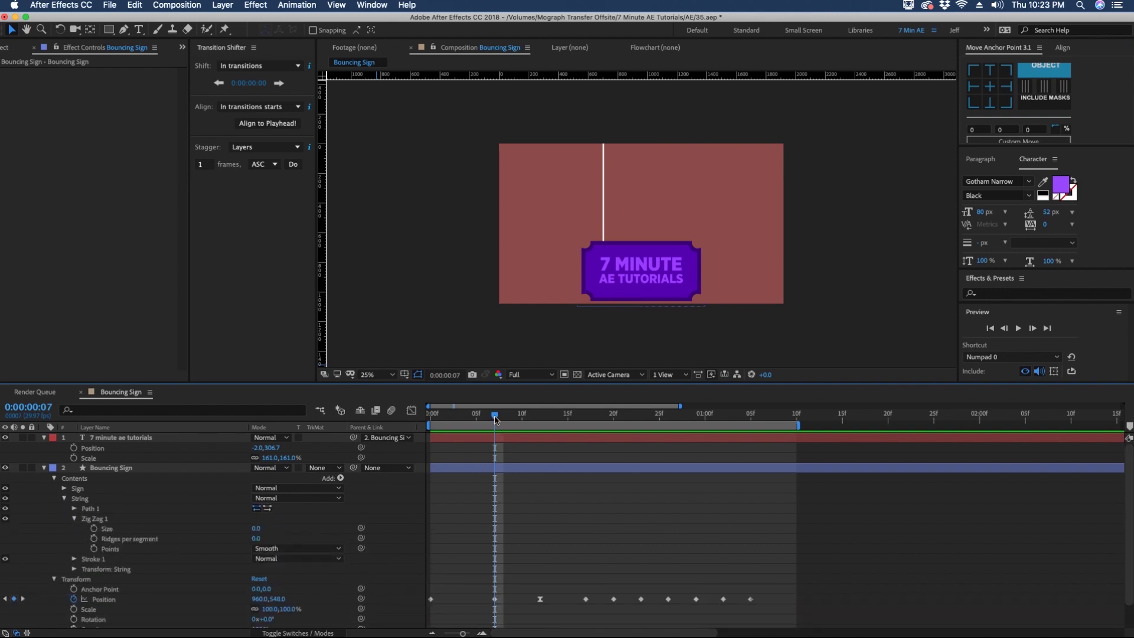
pyautogui.moveTo(495, 420)
pyautogui.mouseDown()
pyautogui.moveTo(591, 428)
pyautogui.moveTo(496, 428)
pyautogui.mouseUp()
pyautogui.click(94, 529)
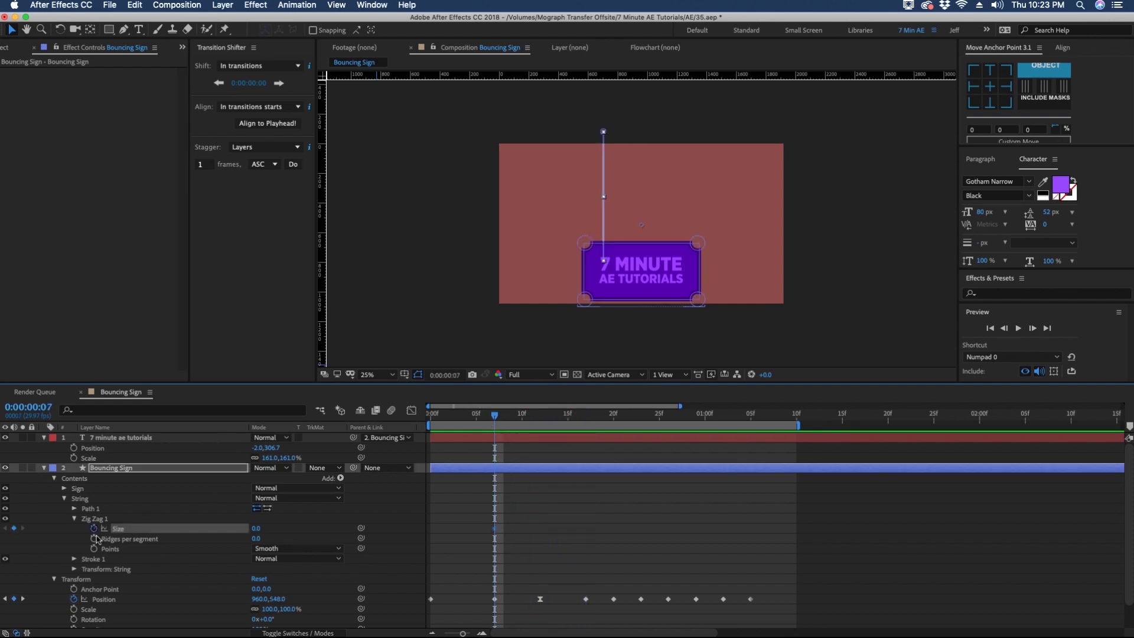
pyautogui.click(94, 538)
# Step: Copy the frame 7 Size and Ridges per segment keyframes and paste them at frames 17, 23, 29 and 0:00:01:05
pyautogui.moveTo(556, 531); pyautogui.dragTo(485, 547)
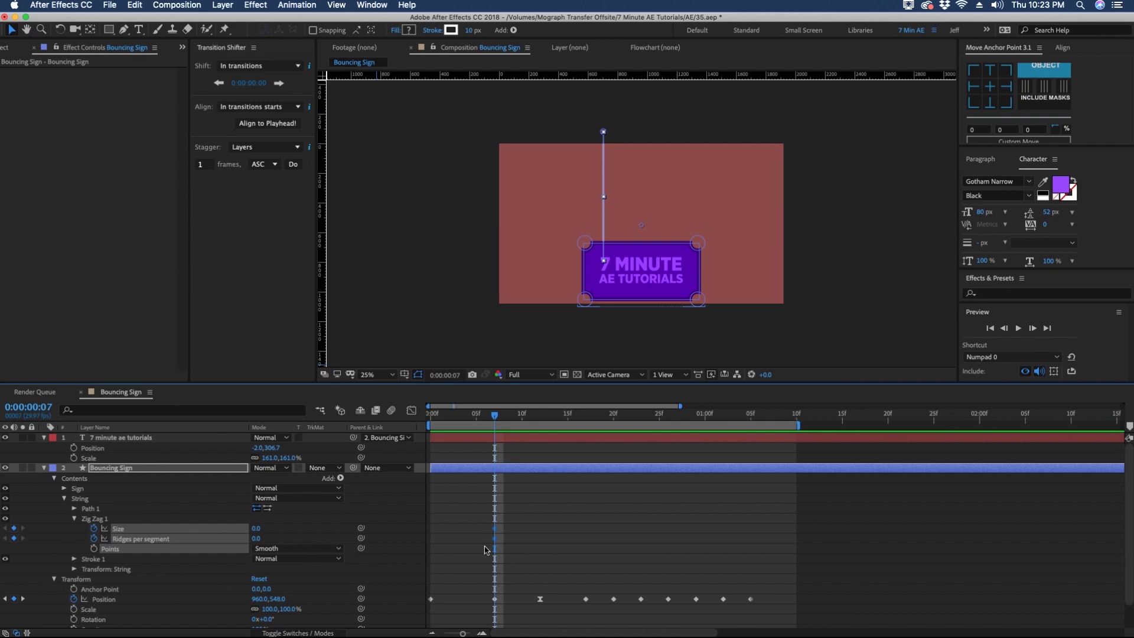
pyautogui.click(591, 419)
pyautogui.press('super+v')
pyautogui.click(641, 417)
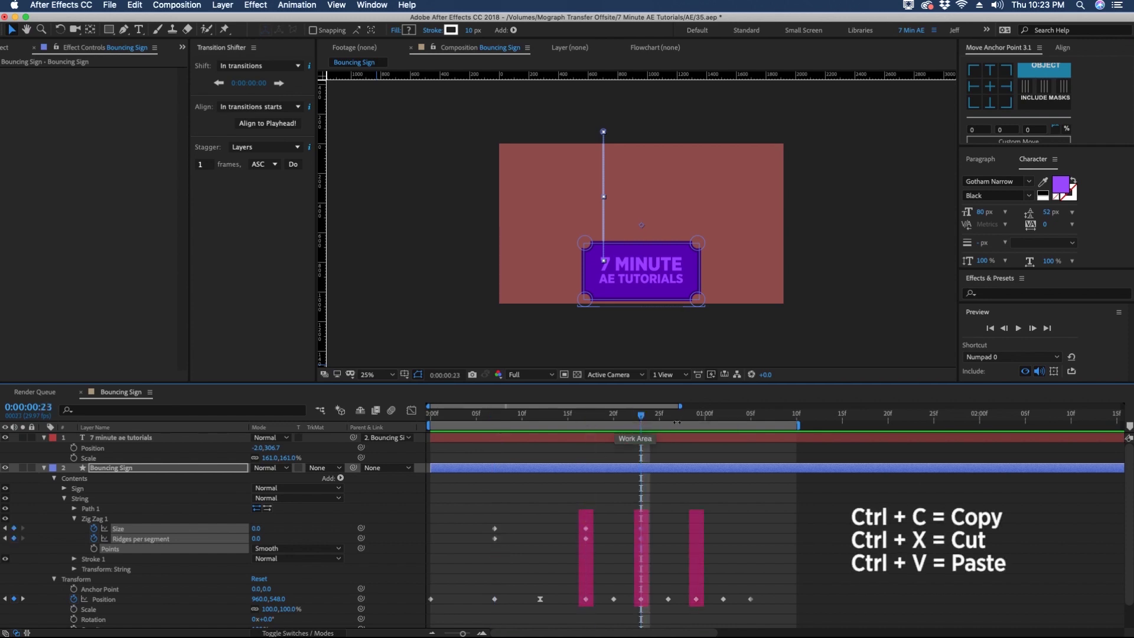
pyautogui.click(709, 419)
pyautogui.press('super+v')
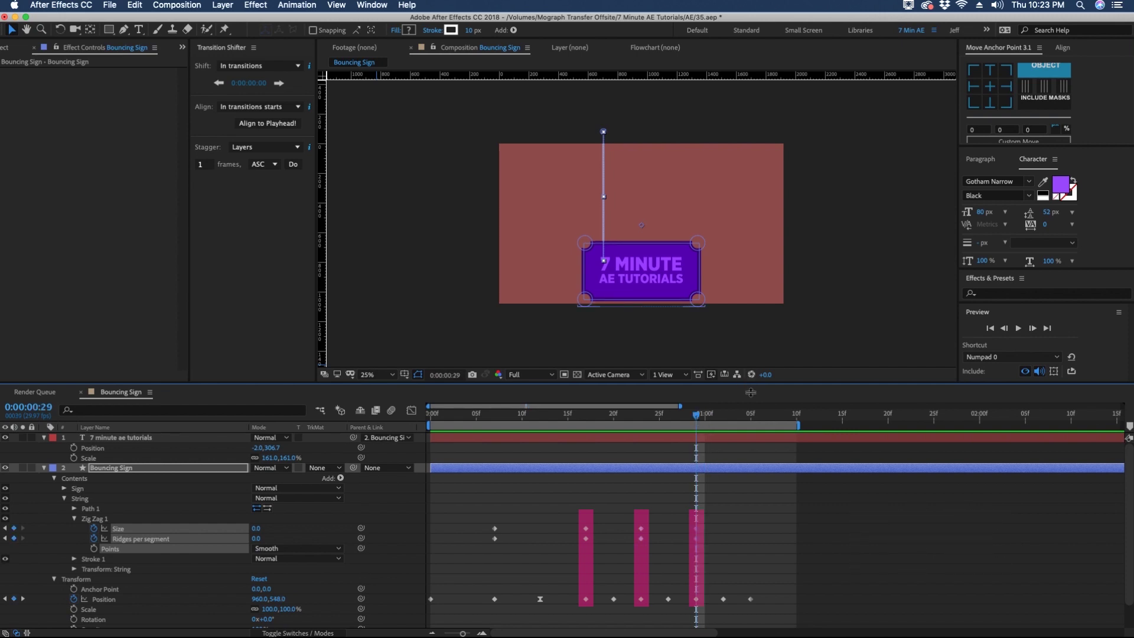
pyautogui.click(752, 418)
pyautogui.press('super+v')
# Step: Apply Easy Ease In to the Size, Ridges per segment and Position keyframes at 0:00:01:05
pyautogui.moveTo(773, 517); pyautogui.dragTo(742, 619)
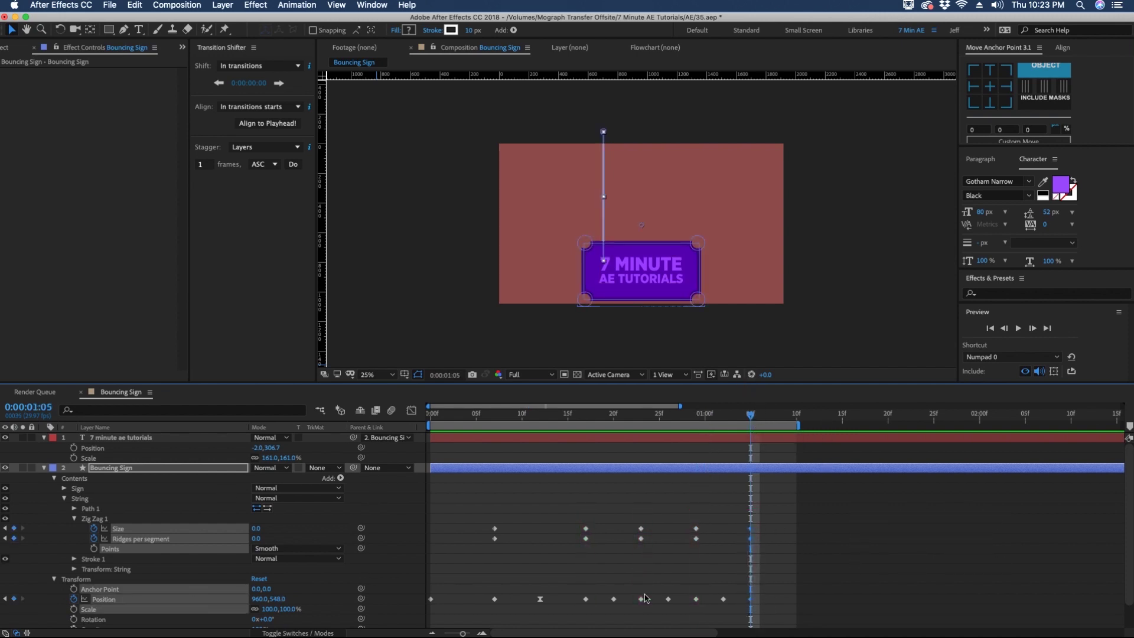
pyautogui.rightClick(750, 602)
pyautogui.moveTo(816, 626)
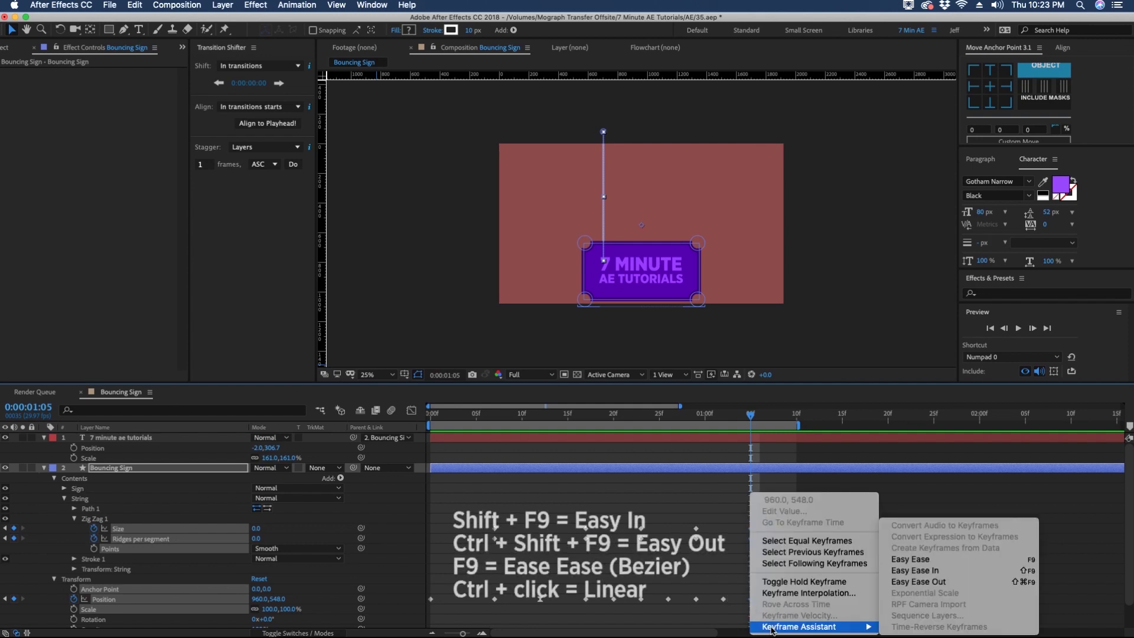
pyautogui.click(919, 571)
pyautogui.press('F2')
# Step: Set the String's Zig Zag Size to 3 at 0:00:01:02
pyautogui.press('pageup')
pyautogui.press('pageup')
pyautogui.press('pageup')
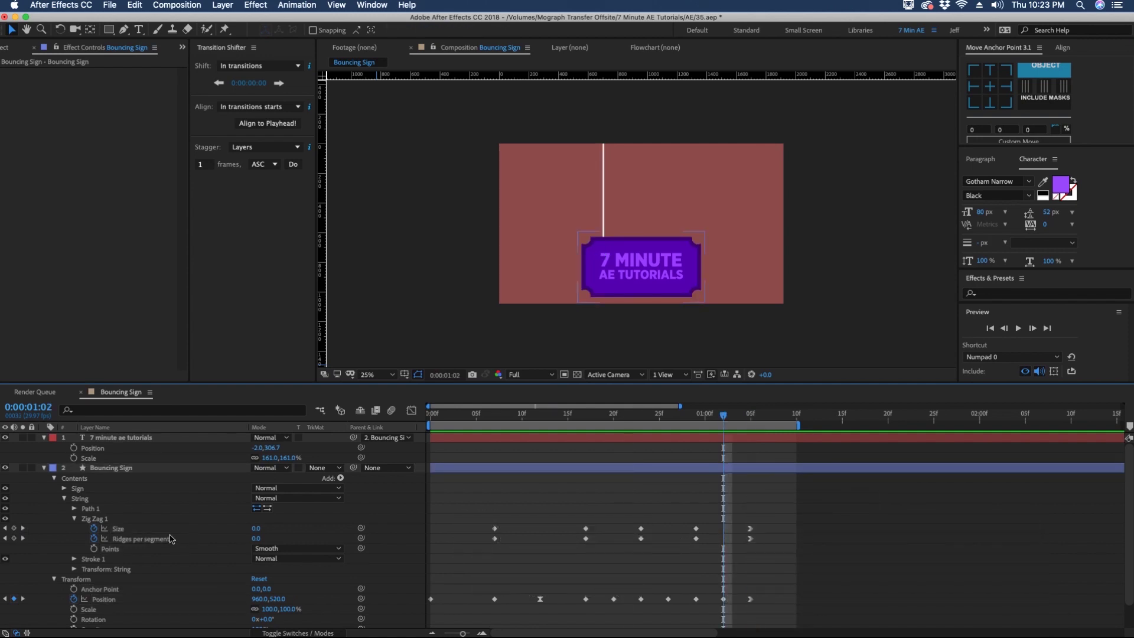
pyautogui.click(255, 529)
pyautogui.write('3')
pyautogui.press('Return')
pyautogui.moveTo(256, 528); pyautogui.dragTo(261, 528)
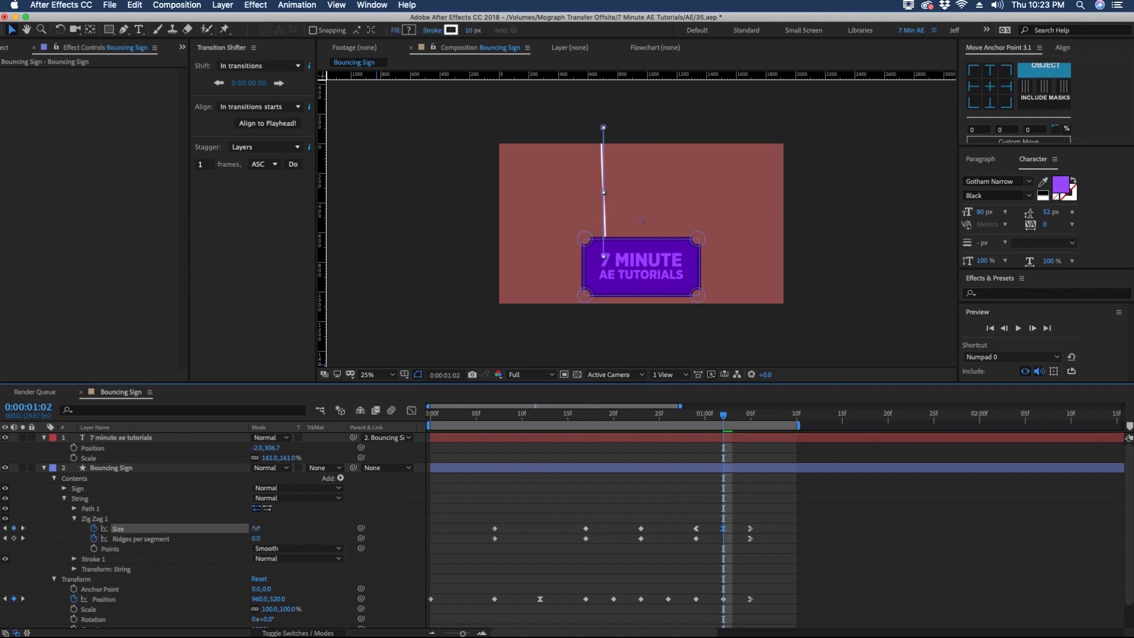
pyautogui.press('cmd+z')
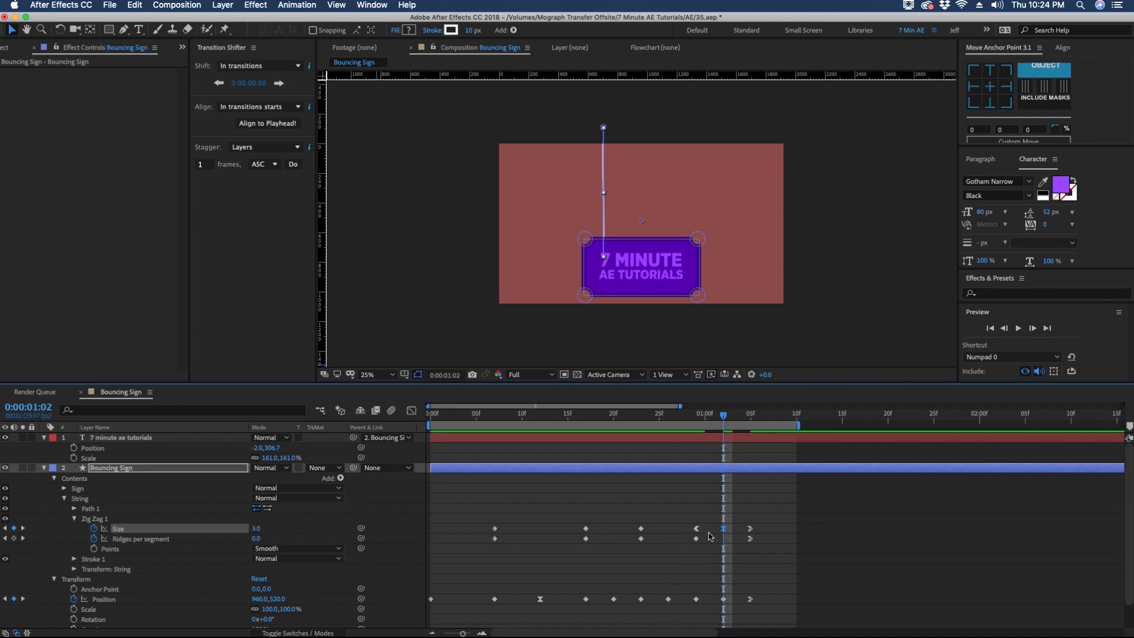
# Step: Keyframe the Zig Zag Size at 3 on frames 26, 20 and 12
pyautogui.click(668, 416)
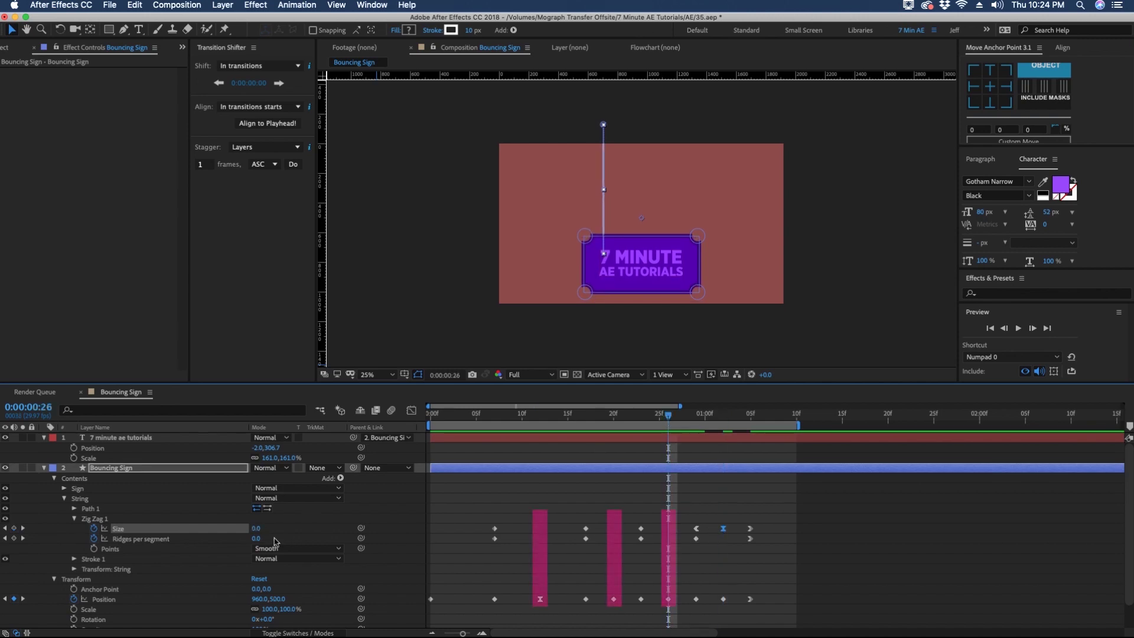
pyautogui.click(256, 528)
pyautogui.press('Return')
pyautogui.press('j')
pyautogui.press('j')
pyautogui.click(257, 528)
pyautogui.write('3')
pyautogui.press('Return')
pyautogui.click(547, 419)
pyautogui.click(540, 417)
pyautogui.click(258, 528)
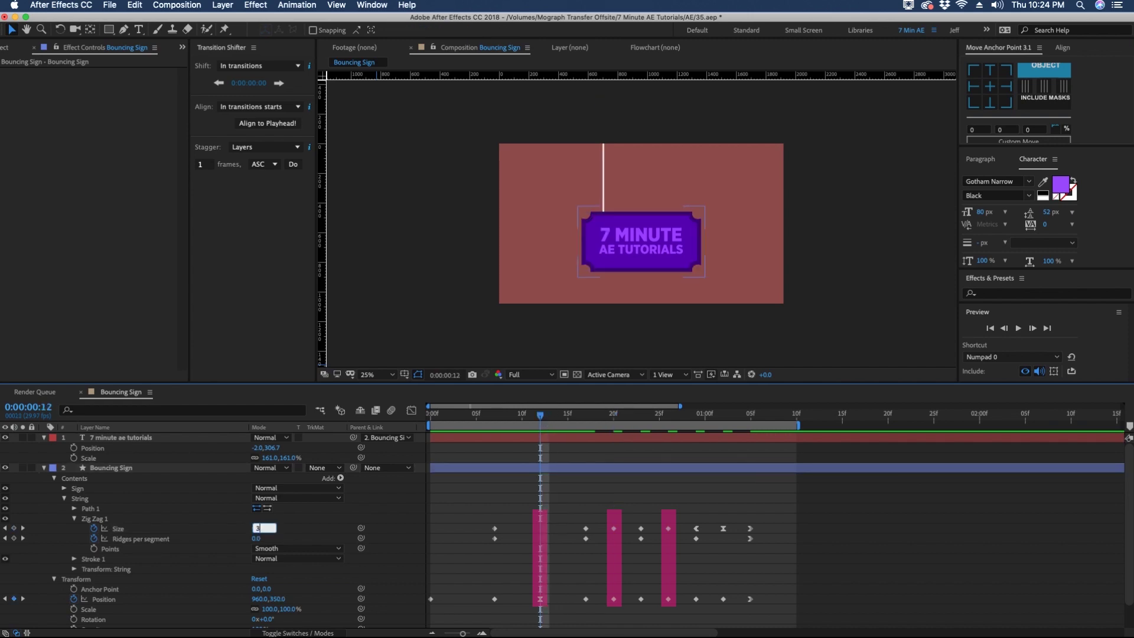
pyautogui.press('Return')
# Step: Apply Easy Ease to the three Size keyframes at frames 12, 20 and 26
pyautogui.moveTo(677, 518); pyautogui.dragTo(662, 534)
pyautogui.moveTo(551, 522); pyautogui.dragTo(533, 536)
pyautogui.moveTo(628, 519); pyautogui.dragTo(609, 537)
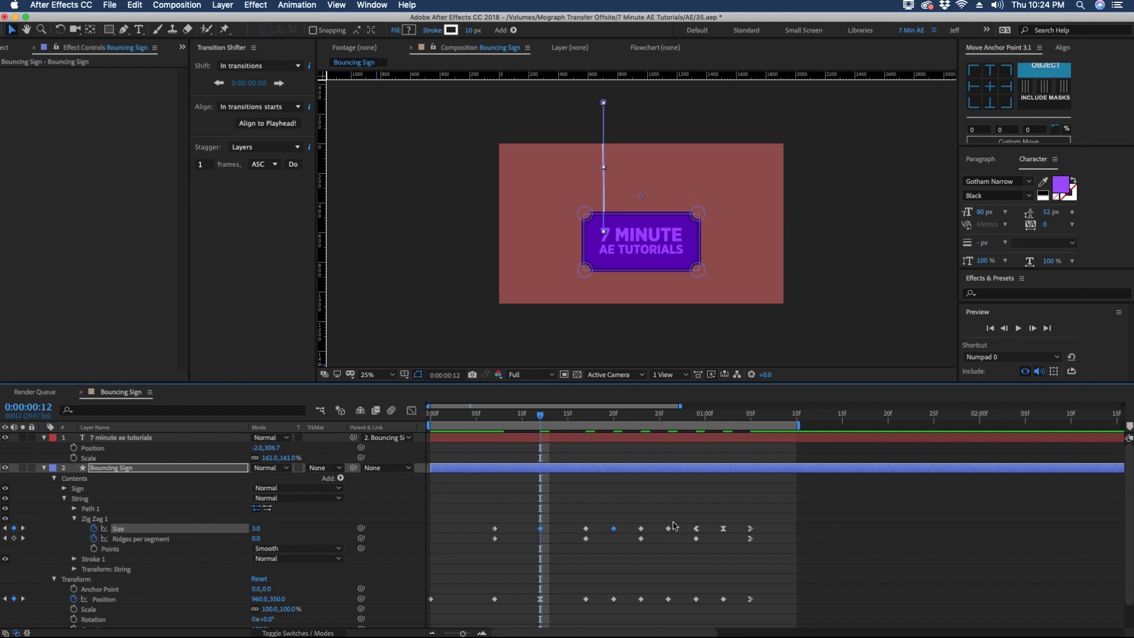
pyautogui.rightClick(670, 533)
pyautogui.moveTo(739, 627)
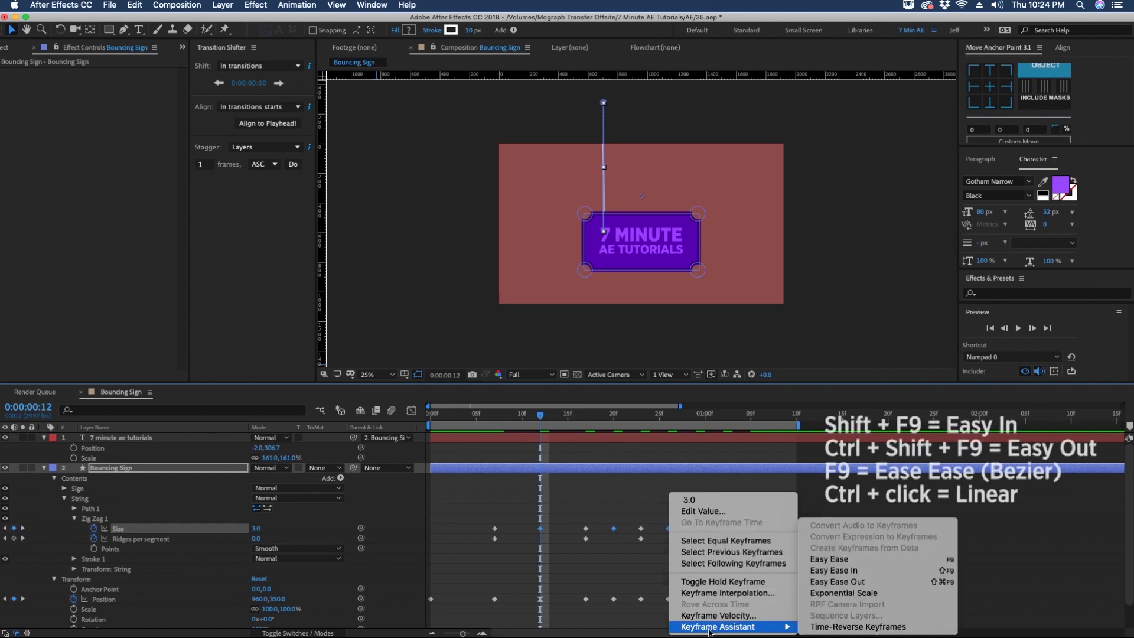
pyautogui.click(845, 560)
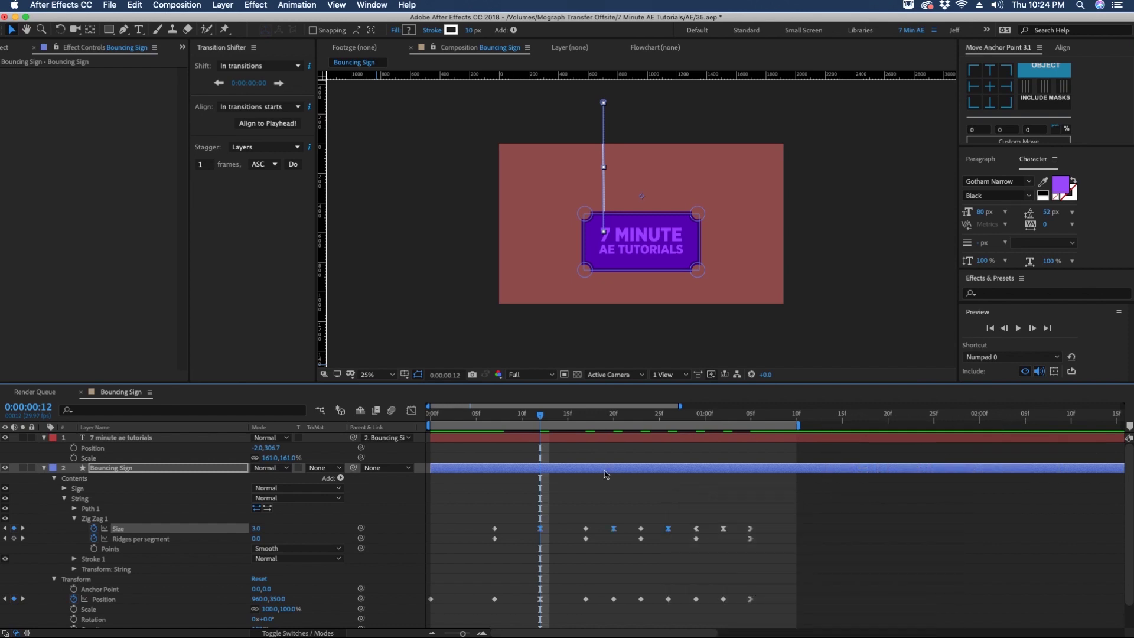
# Step: Keyframe Ridges per segment at 3 on 0:00:01:02 and at 5 on frame 26
pyautogui.click(729, 421)
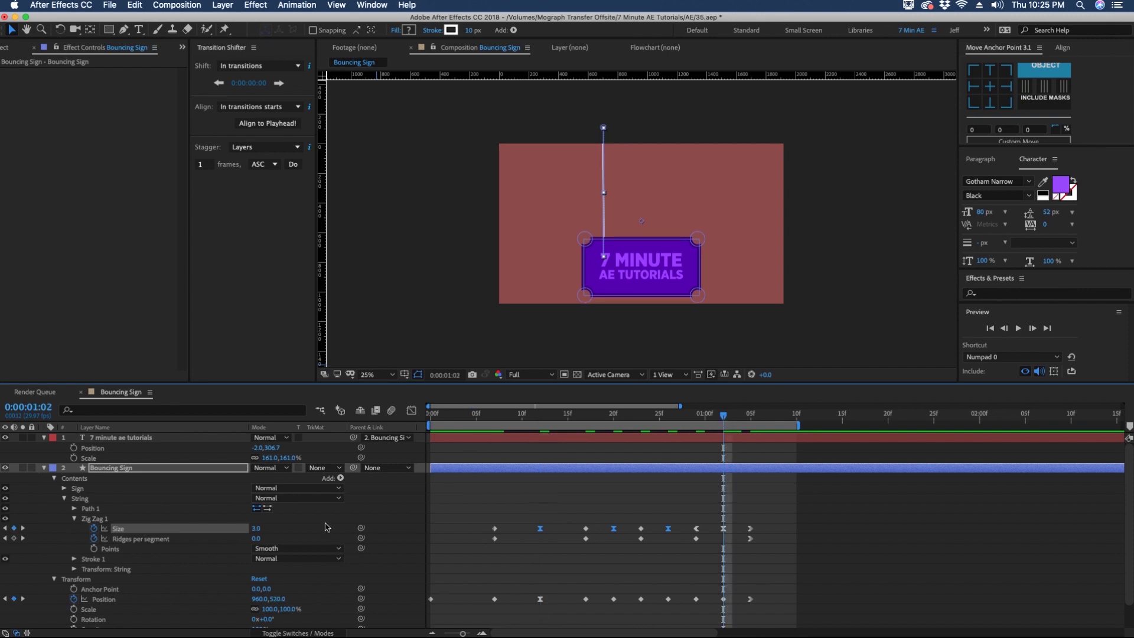
pyautogui.click(259, 539)
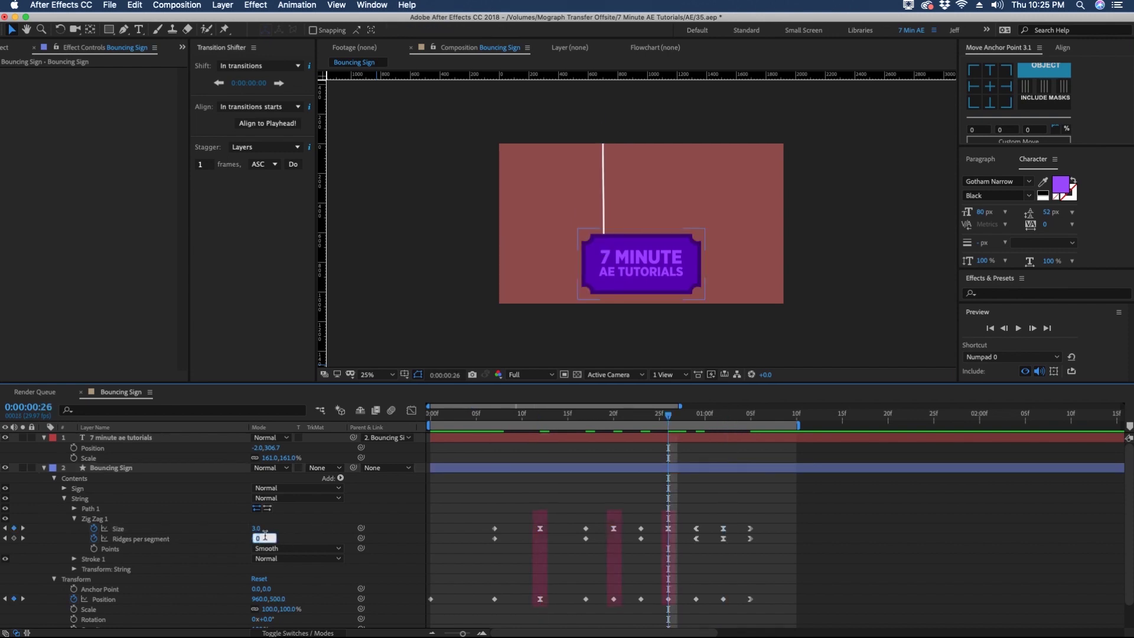
pyautogui.write('5')
pyautogui.press('Return')
# Step: Keyframe Ridges per segment at 7 on frame 20 and 11 on frame 12, and Easy Ease its keyframes at frames 12, 20 and 26
pyautogui.press('j')
pyautogui.press('j')
pyautogui.click(259, 538)
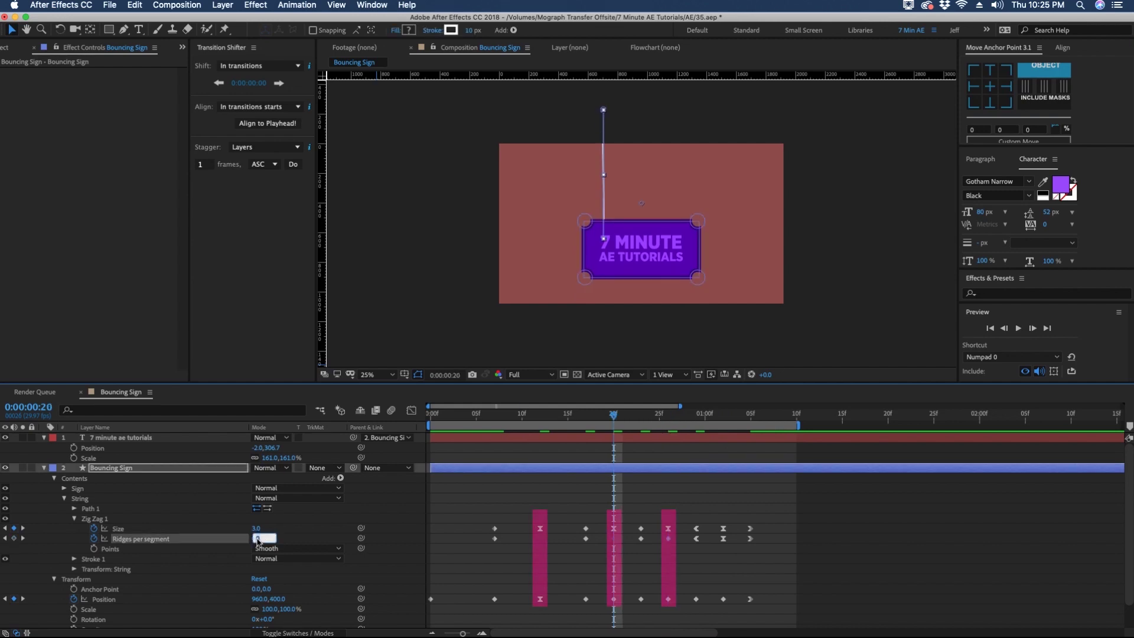
pyautogui.write('7')
pyautogui.press('Return')
pyautogui.press('j')
pyautogui.press('j')
pyautogui.click(271, 537)
pyautogui.write('11')
pyautogui.press('Return')
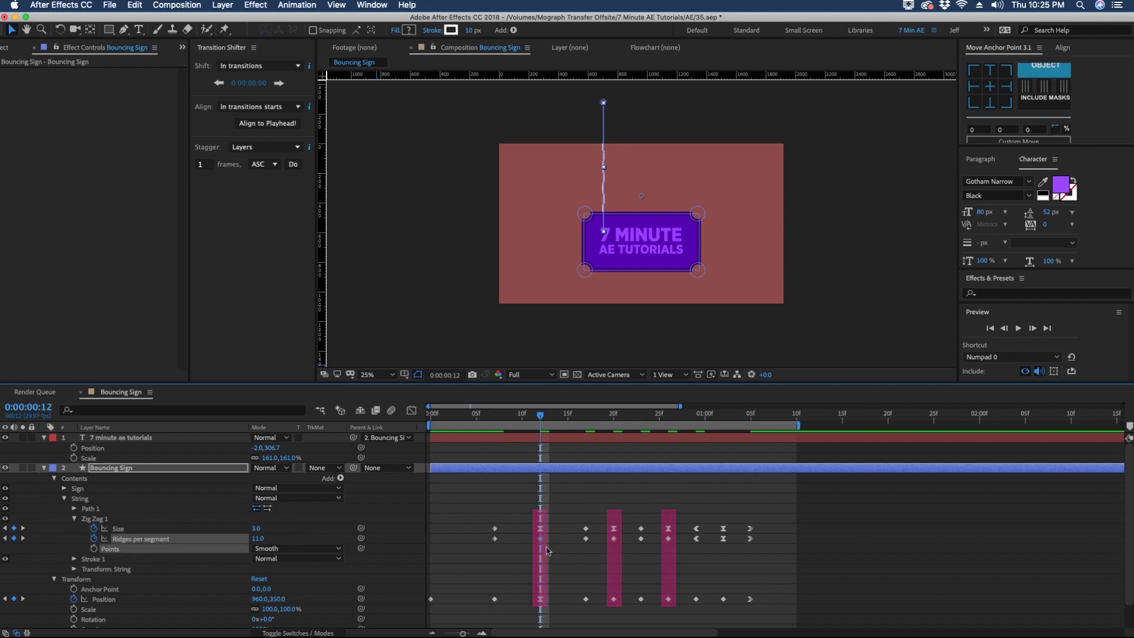
pyautogui.rightClick(670, 543)
pyautogui.moveTo(727, 626)
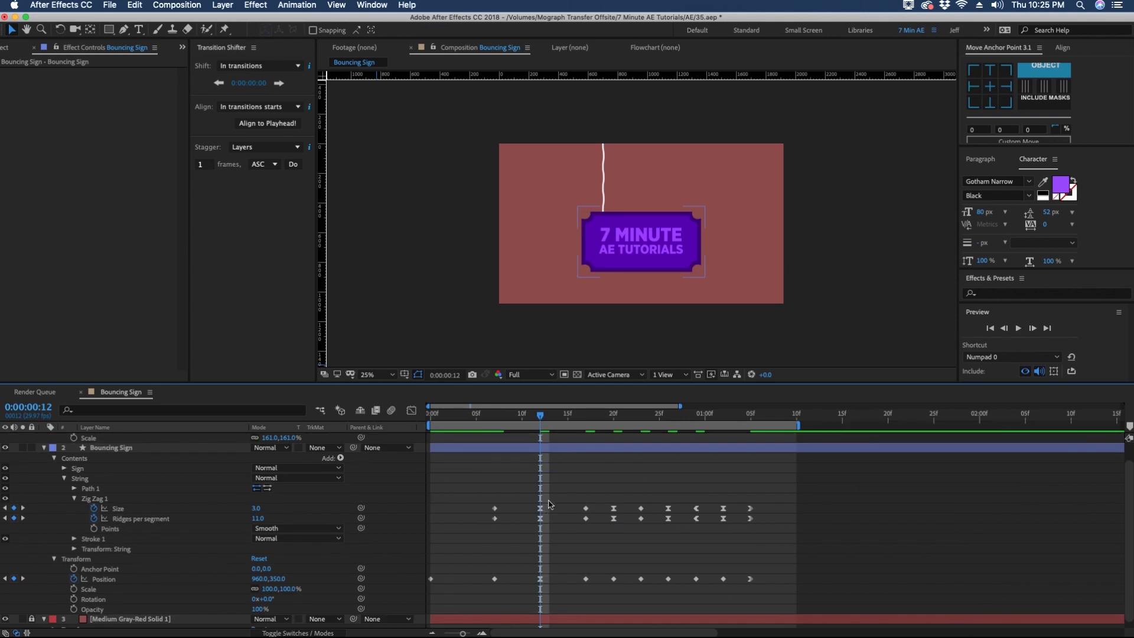
# Step: Lengthen the outgoing ease of the Size and Ridges per segment keyframes at frame 12 in the Graph Editor
pyautogui.moveTo(549, 501); pyautogui.dragTo(533, 590)
pyautogui.click(550, 575)
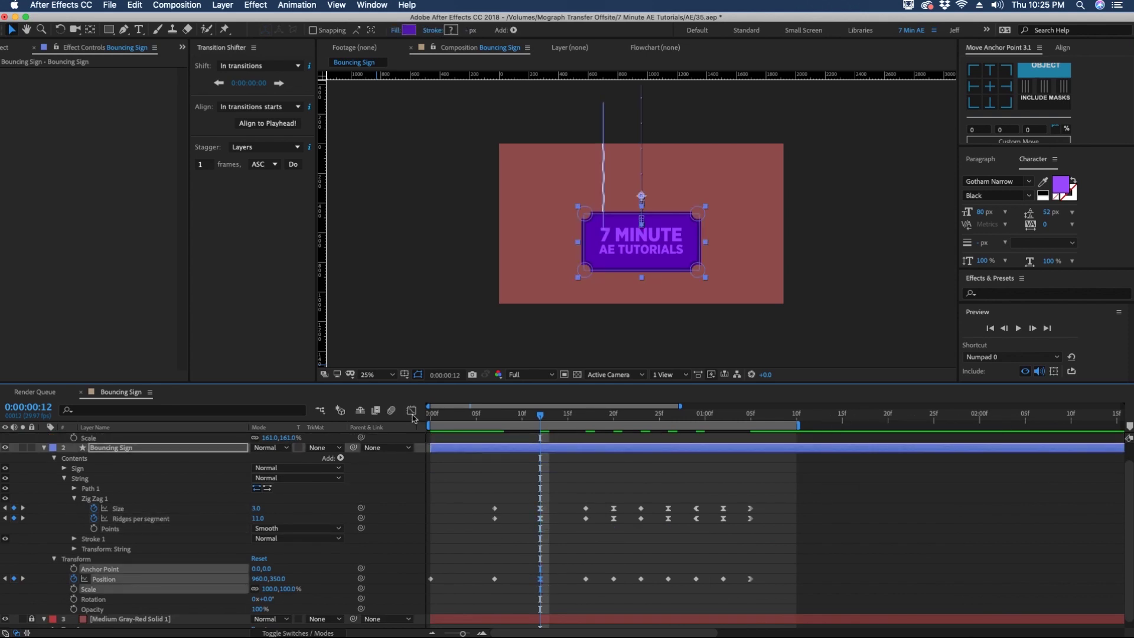
pyautogui.click(412, 413)
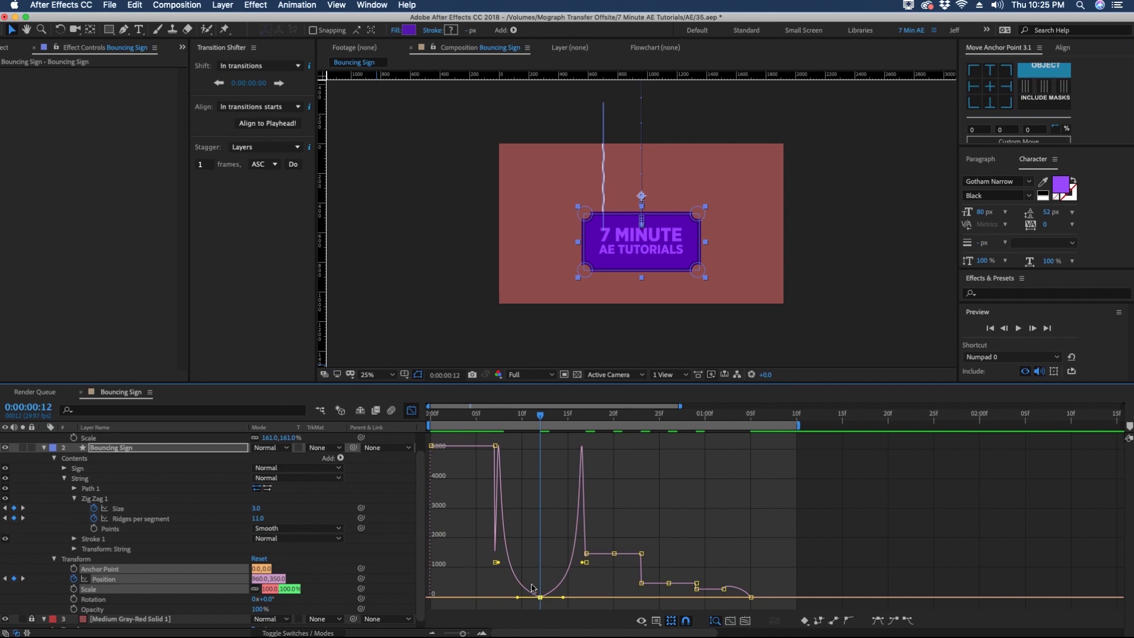
pyautogui.click(410, 412)
pyautogui.moveTo(546, 501); pyautogui.dragTo(445, 522)
pyautogui.click(411, 411)
pyautogui.press('=')
pyautogui.press('=')
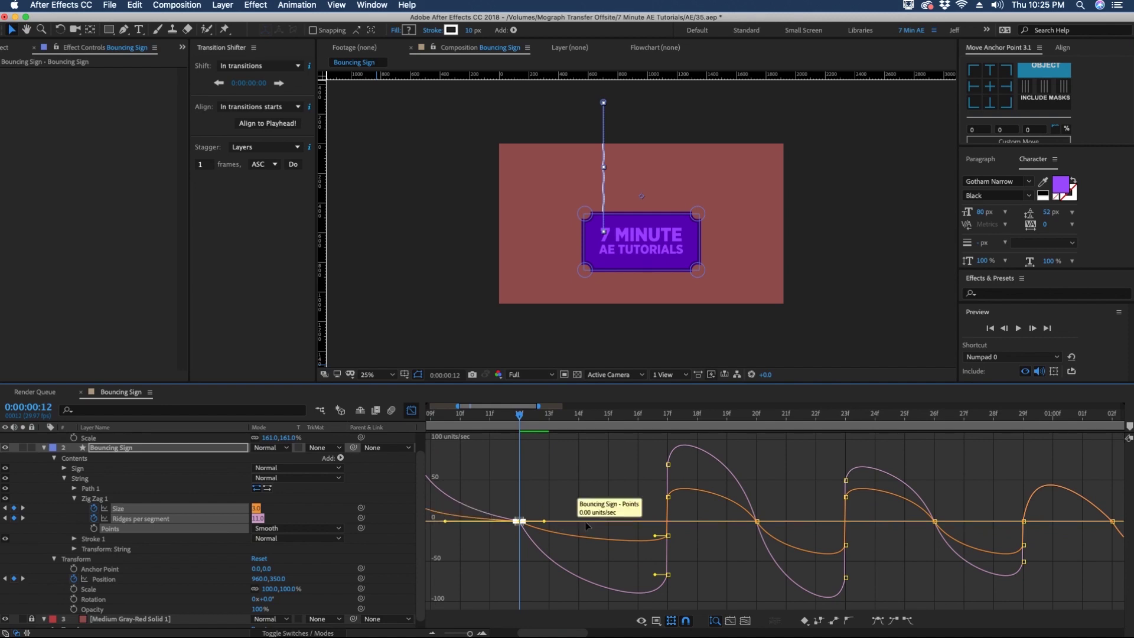
pyautogui.moveTo(544, 521); pyautogui.dragTo(593, 521)
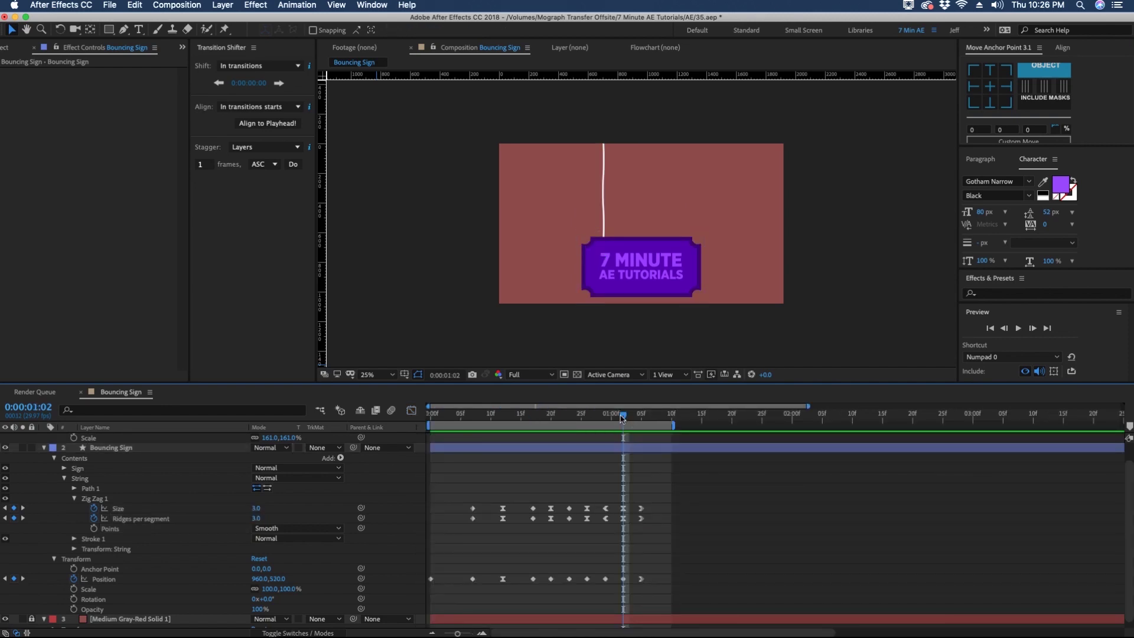
# Step: Add a Repeater to the String group with 2 copies and a Position X offset of about 509
pyautogui.moveTo(636, 420); pyautogui.dragTo(647, 418)
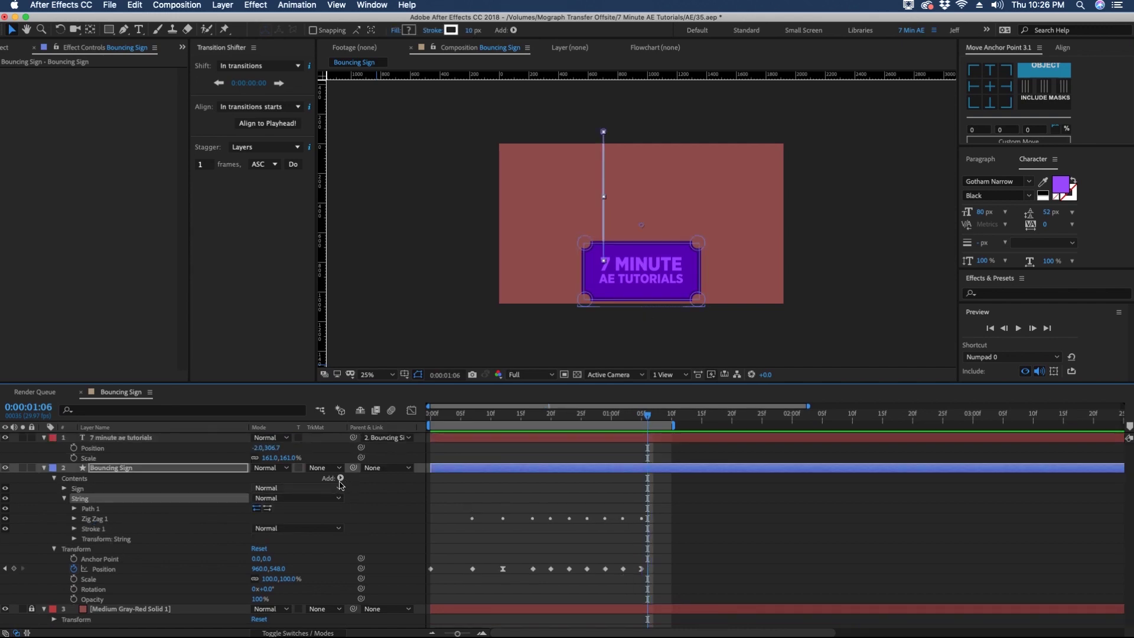
pyautogui.click(340, 478)
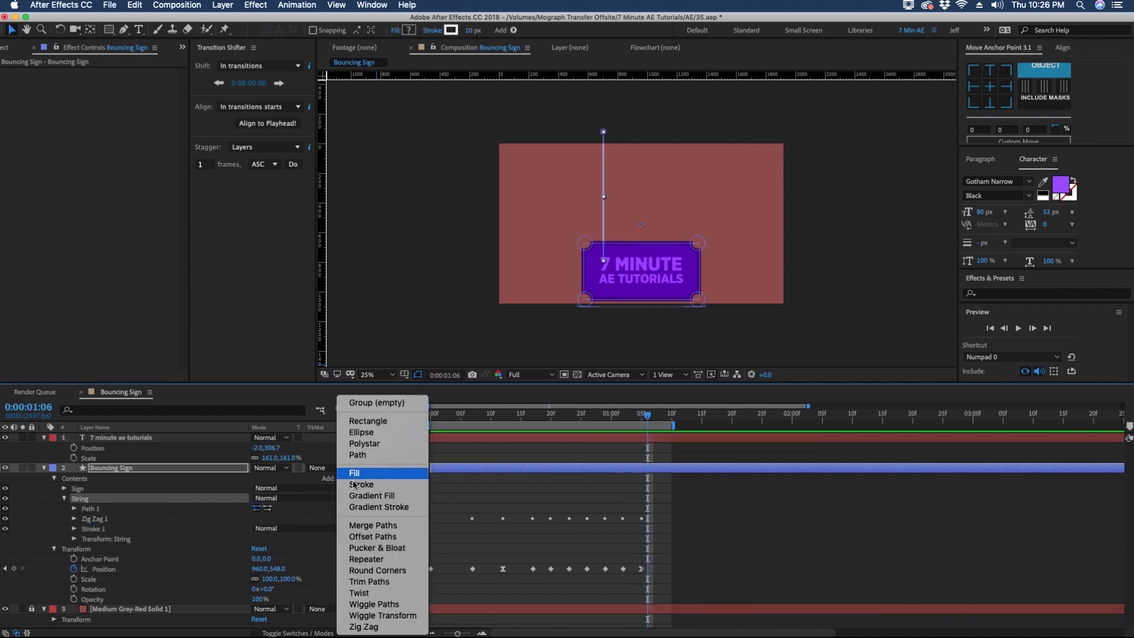
pyautogui.click(366, 558)
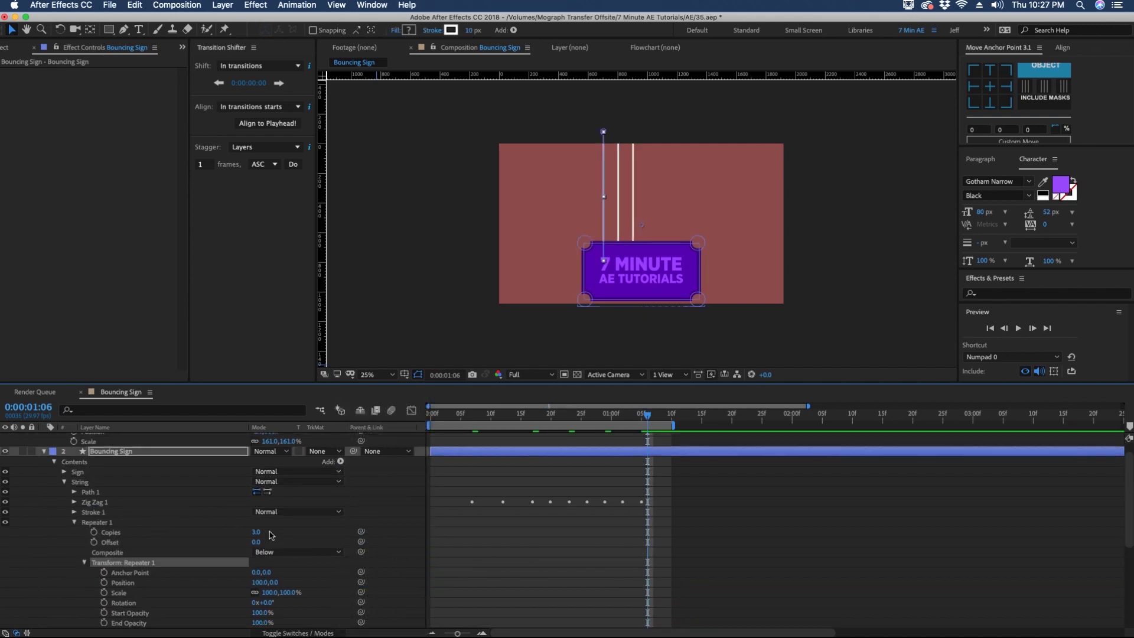
pyautogui.click(257, 533)
pyautogui.press('Return')
pyautogui.moveTo(259, 583); pyautogui.dragTo(488, 572)
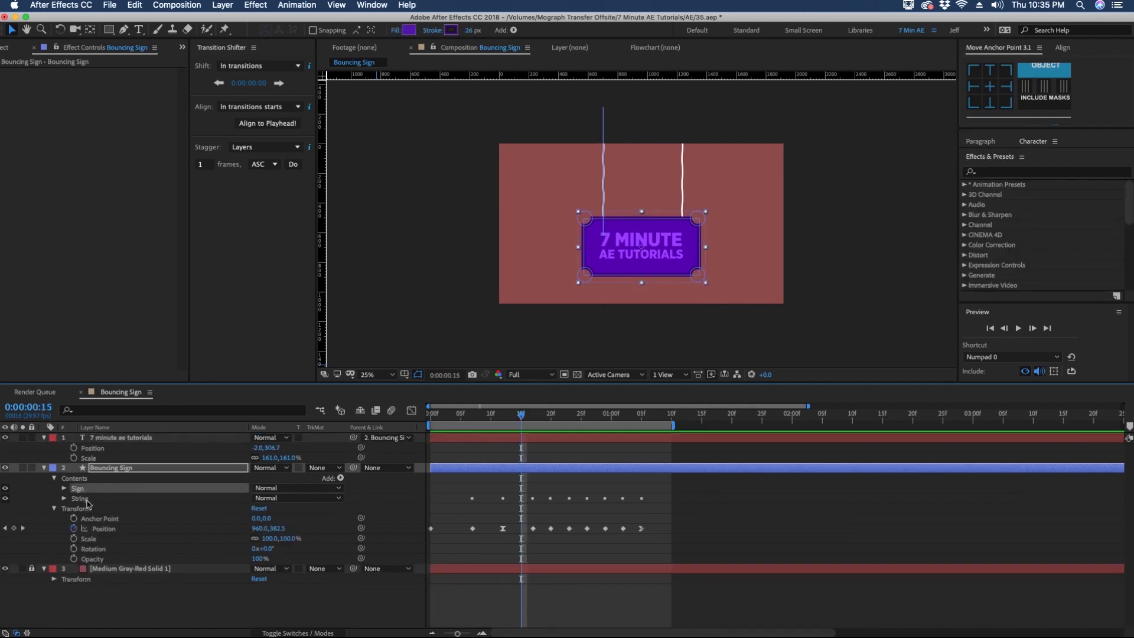
# Step: Select the Bouncing Sign layer's Sign and String groups with all Transform properties and start saving them as an animation preset
pyautogui.keyDown('super'); pyautogui.click(84, 501); pyautogui.keyUp('super')
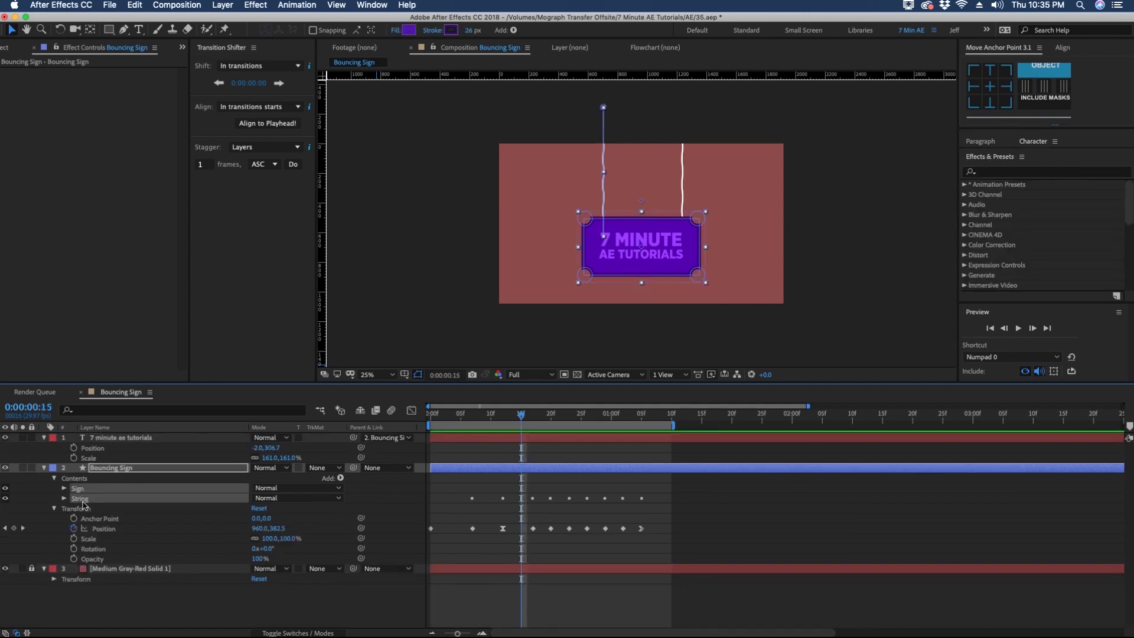
pyautogui.keyDown('super'); pyautogui.click(104, 520); pyautogui.keyUp('super')
pyautogui.keyDown('super'); pyautogui.click(103, 529); pyautogui.keyUp('super')
pyautogui.keyDown('super'); pyautogui.click(98, 539); pyautogui.keyUp('super')
pyautogui.keyDown('super'); pyautogui.click(98, 549); pyautogui.keyUp('super')
pyautogui.keyDown('super'); pyautogui.click(97, 559); pyautogui.keyUp('super')
pyautogui.click(301, 5)
pyautogui.click(313, 19)
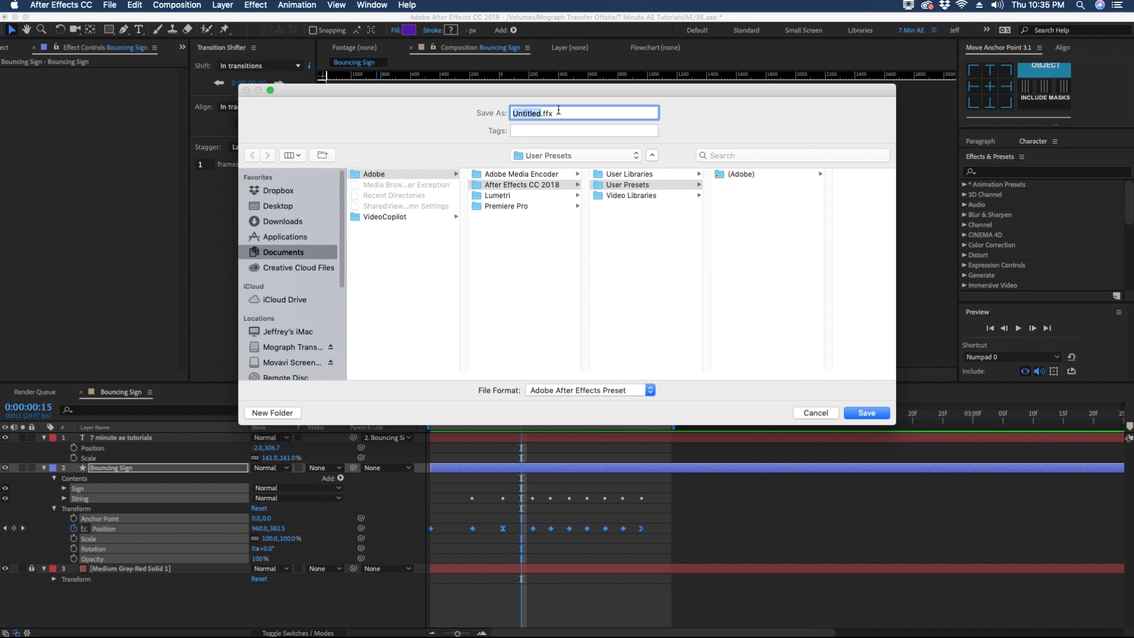
# Step: Create a folder named Shape Layer Animations inside User Presets as the preset's save location
pyautogui.click(624, 185)
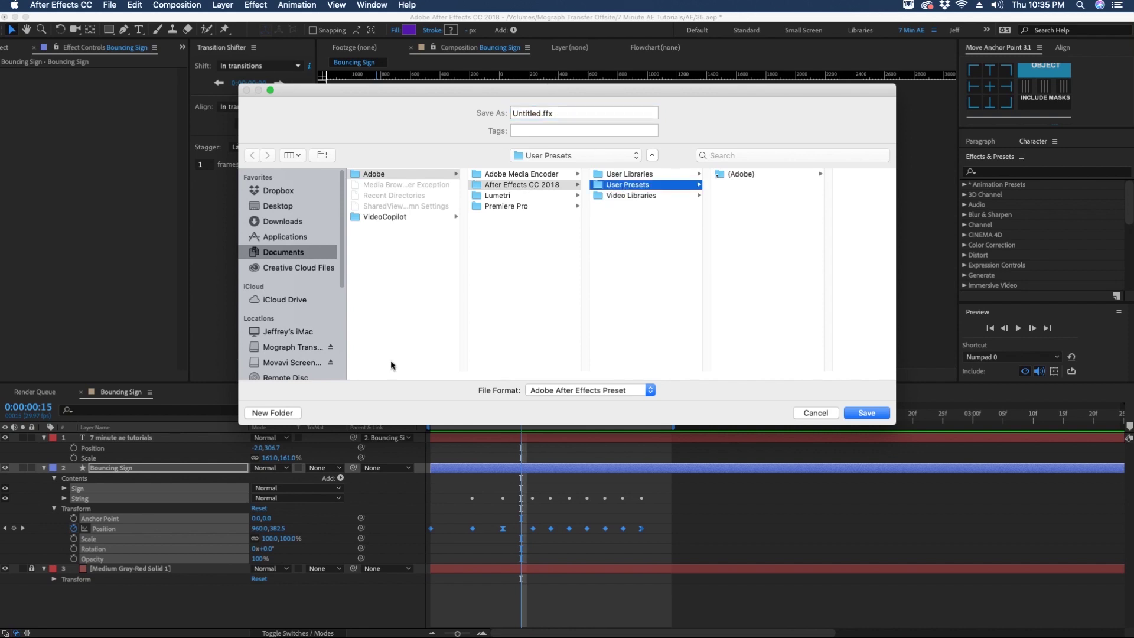
pyautogui.click(272, 413)
pyautogui.write('Shape Layer Animations')
pyautogui.press('Return')
pyautogui.click(761, 188)
# Step: Save the preset as Bouncing Sign and reveal it in the Shape Layer Animations preset folder
pyautogui.tripleClick(583, 113)
pyautogui.write('Boucn')
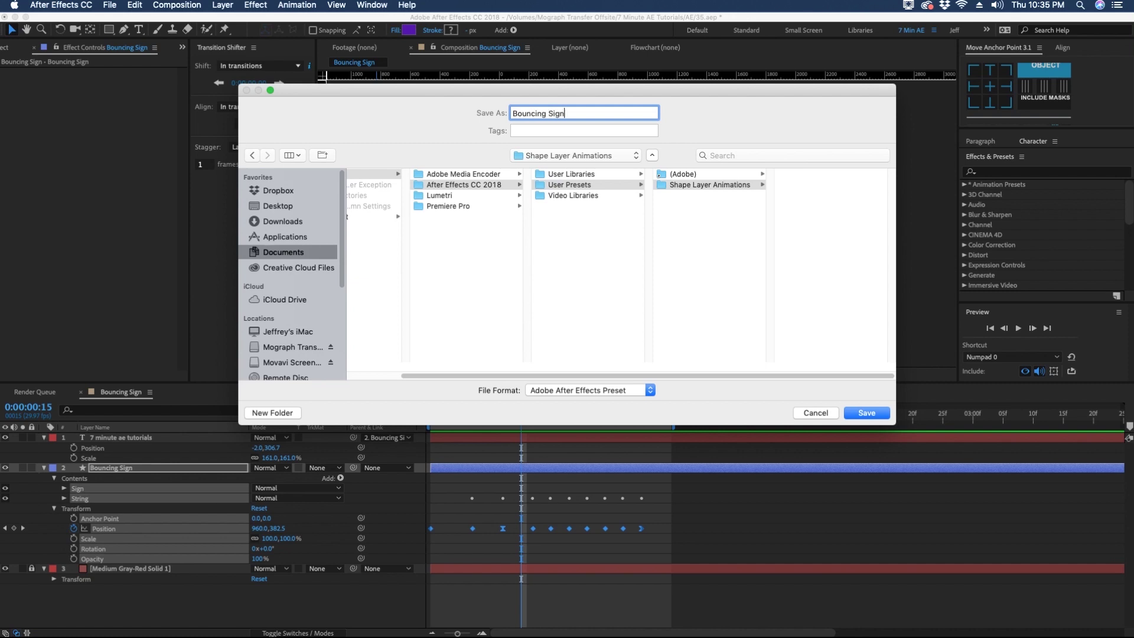
pyautogui.click(866, 413)
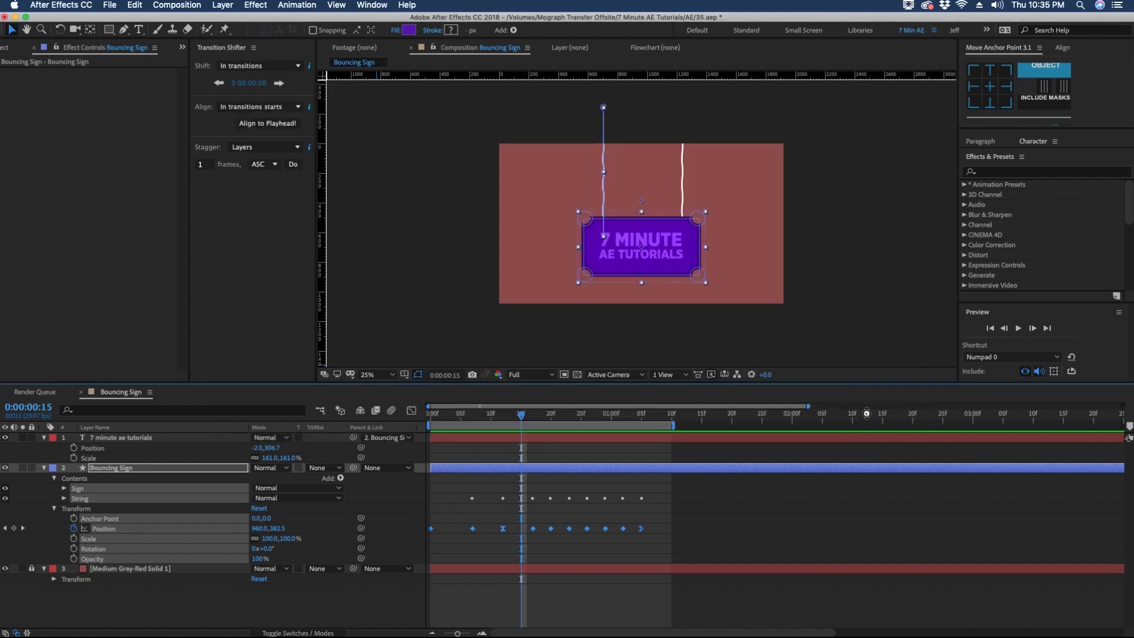
pyautogui.click(965, 185)
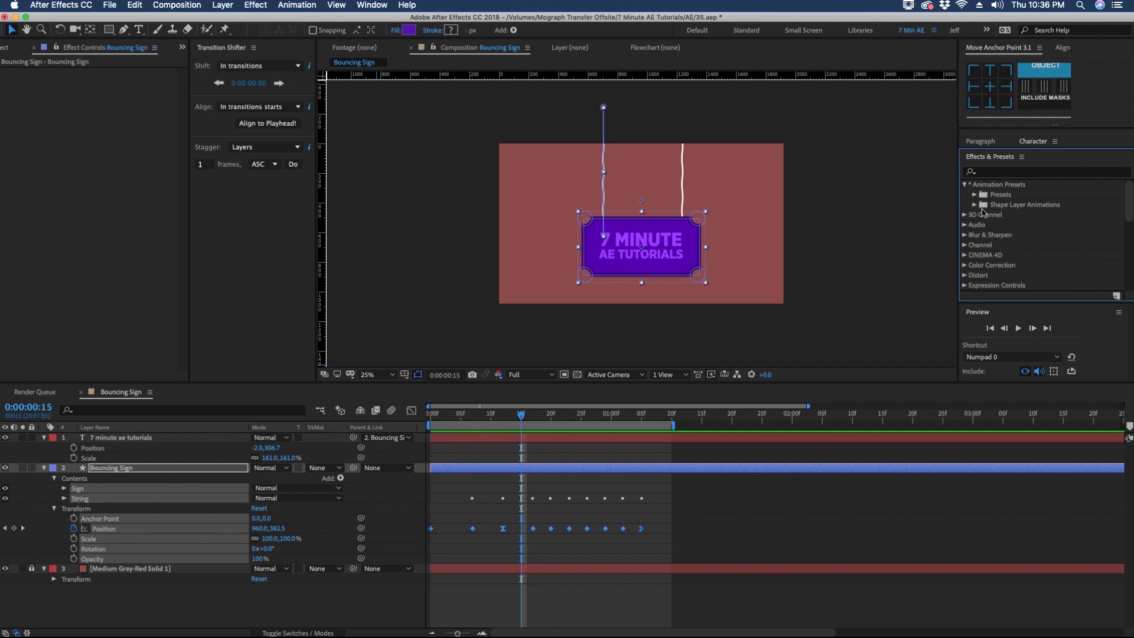
pyautogui.click(975, 205)
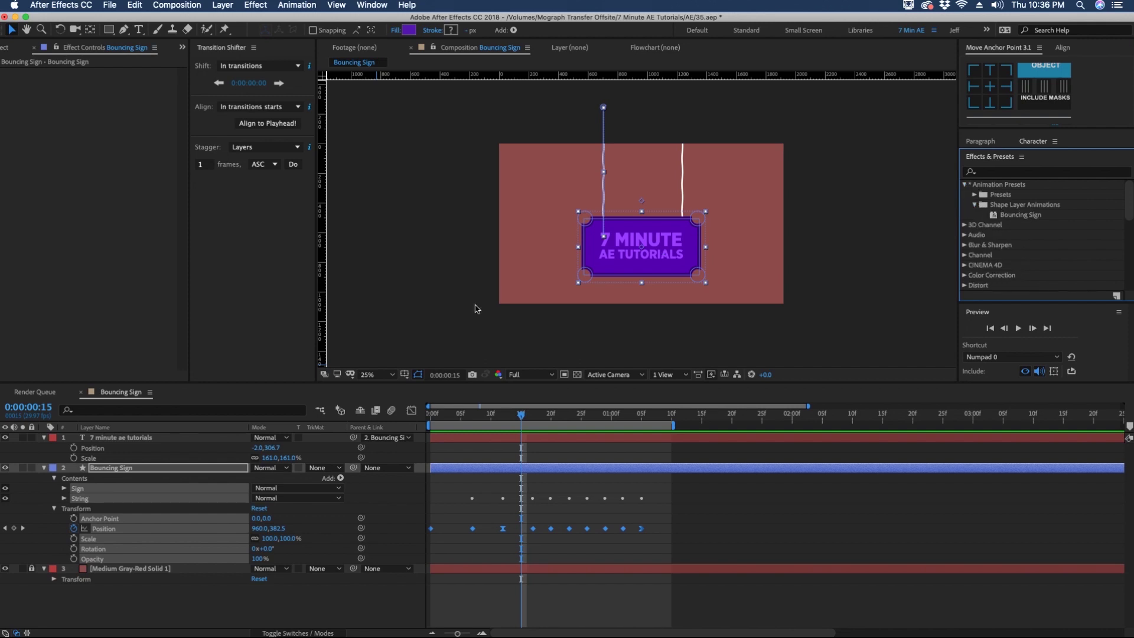
# Step: Clear the Bouncing Sign layer by deleting its shape contents and Position keyframes and resetting its Transform
pyautogui.click(77, 478)
pyautogui.press('Delete')
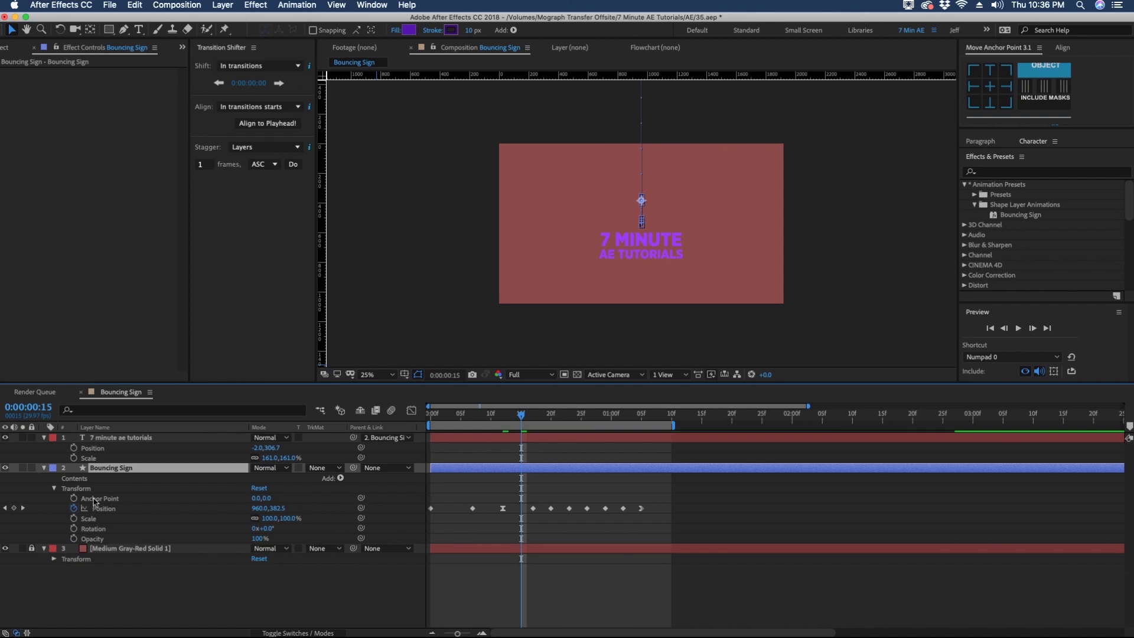
pyautogui.click(74, 509)
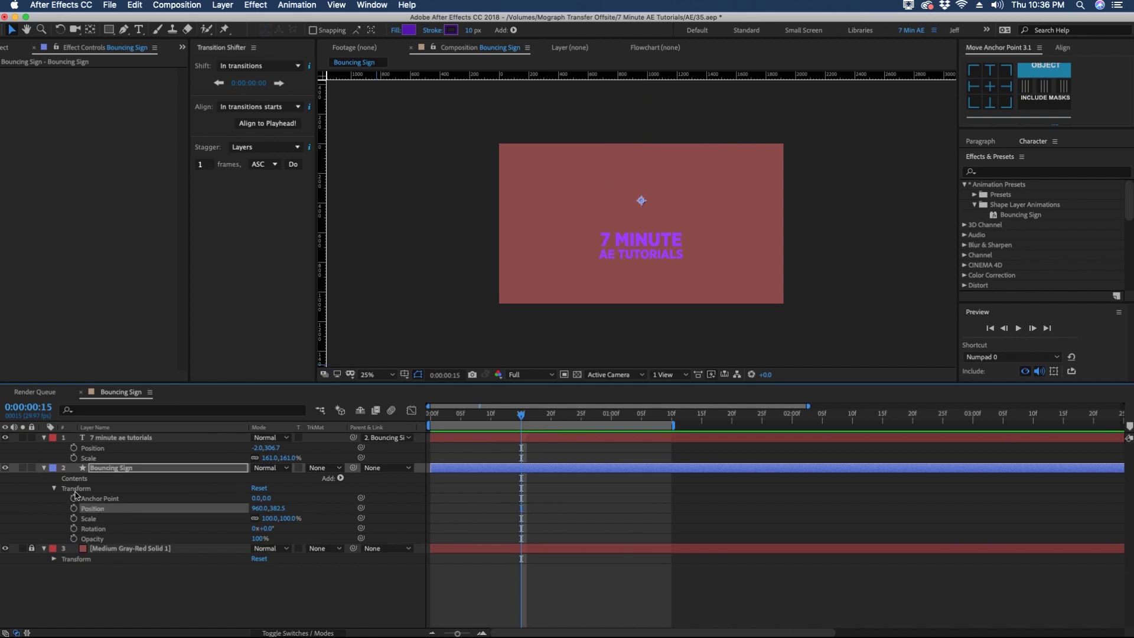
pyautogui.click(75, 490)
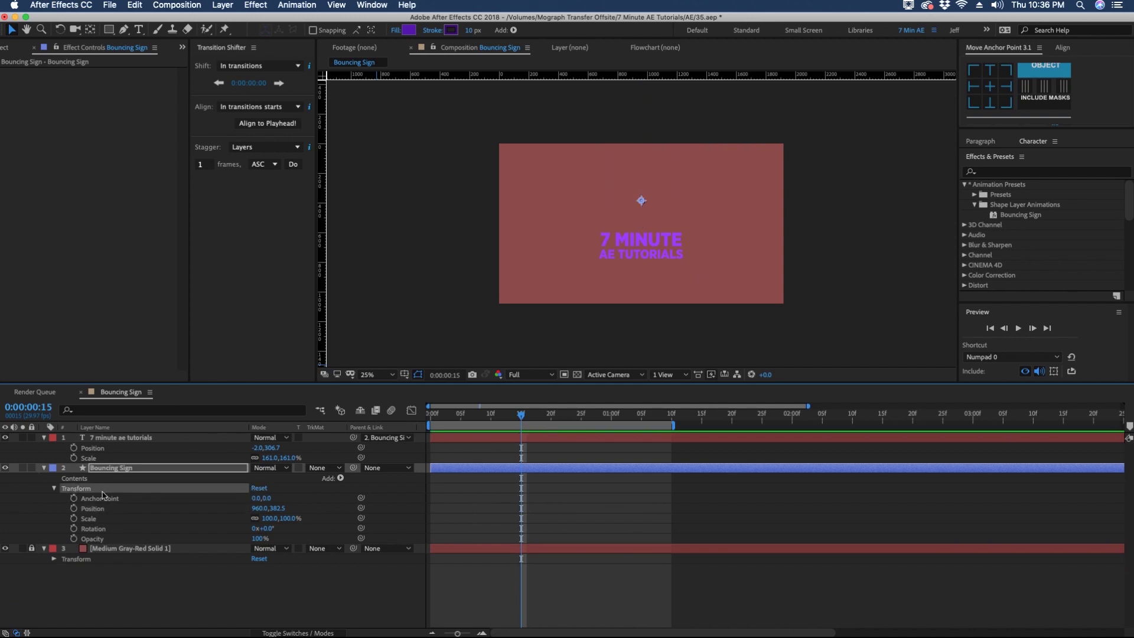
pyautogui.click(259, 488)
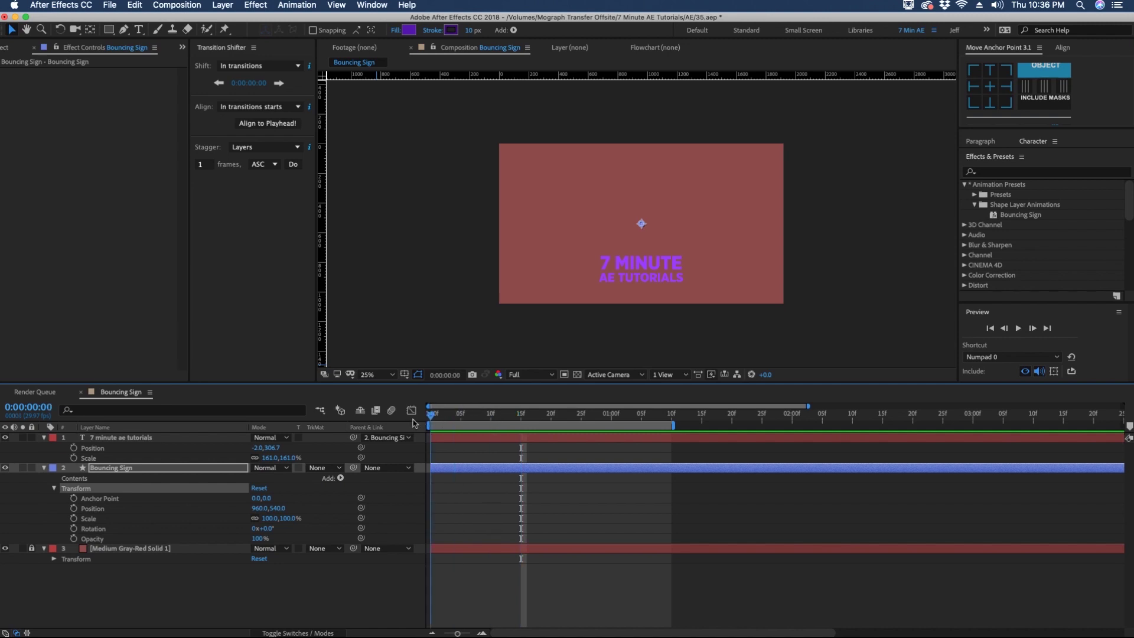
# Step: Apply the saved Bouncing Sign preset to the emptied Bouncing Sign layer at frame 0
pyautogui.press('Home')
pyautogui.click(215, 470)
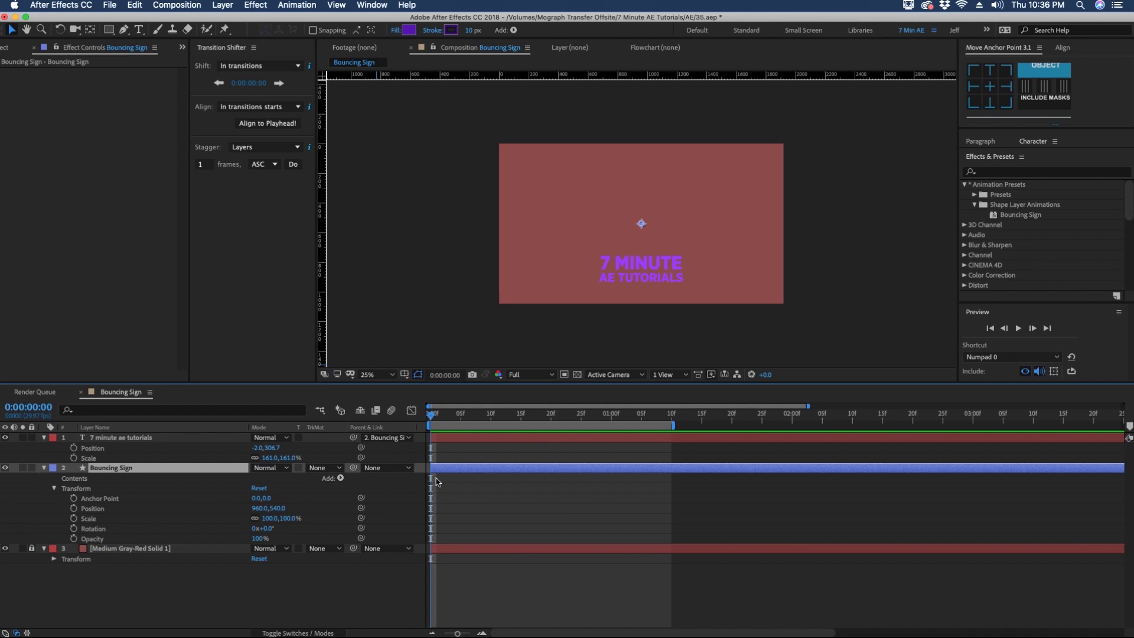
pyautogui.moveTo(523, 419); pyautogui.dragTo(540, 418)
pyautogui.press('i')
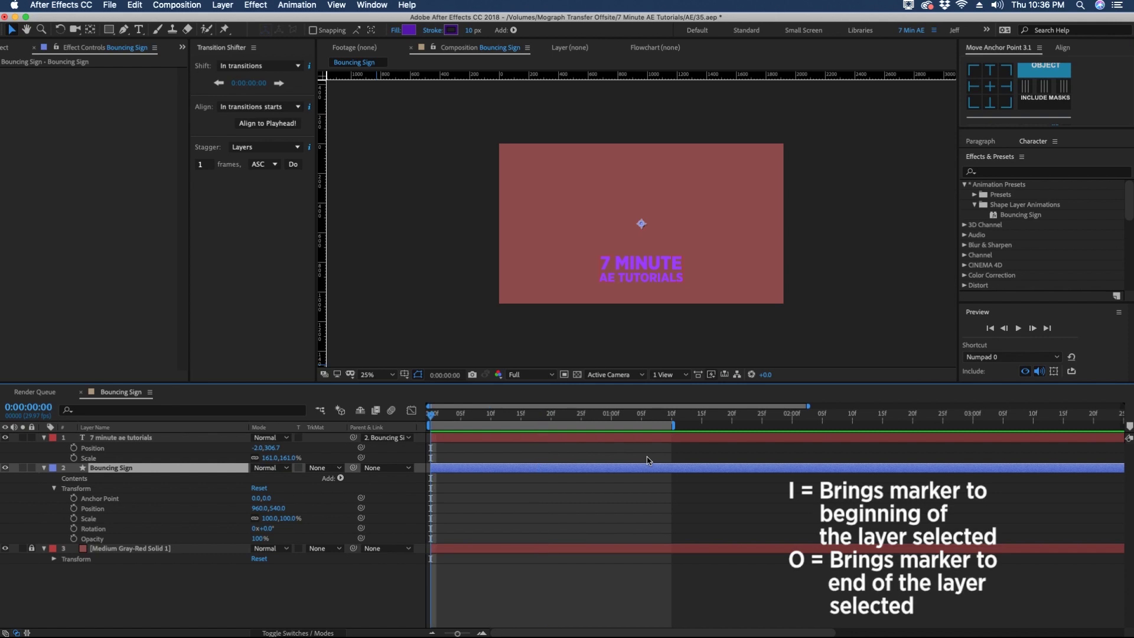
pyautogui.doubleClick(1022, 216)
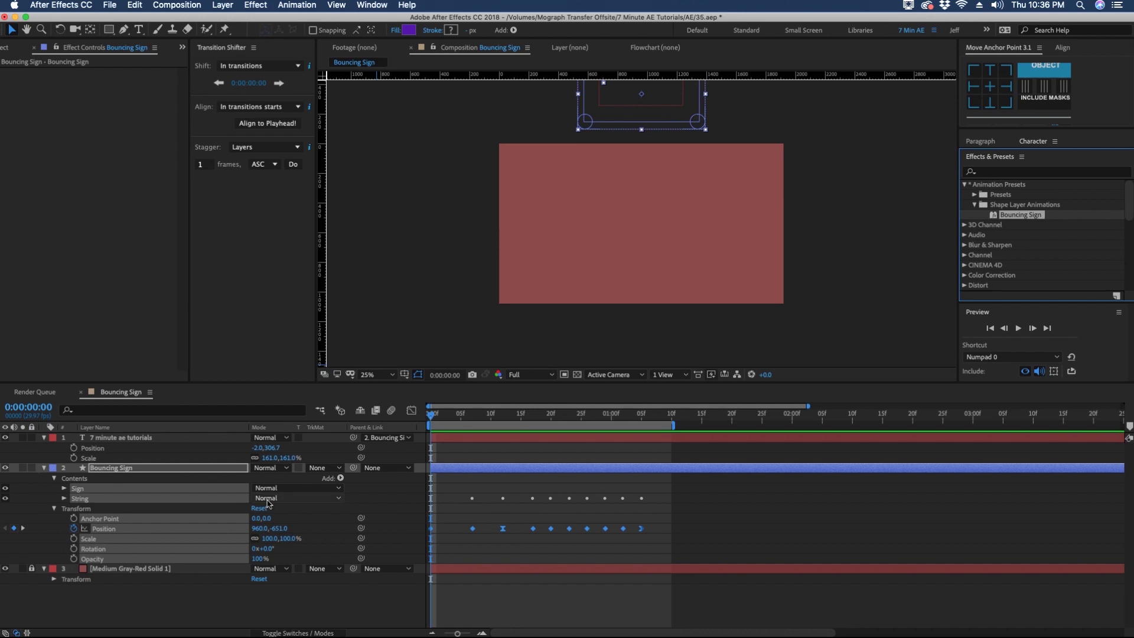
# Step: Reveal the Bouncing Sign layer's keyframes and play a preview of the animation
pyautogui.press('u')
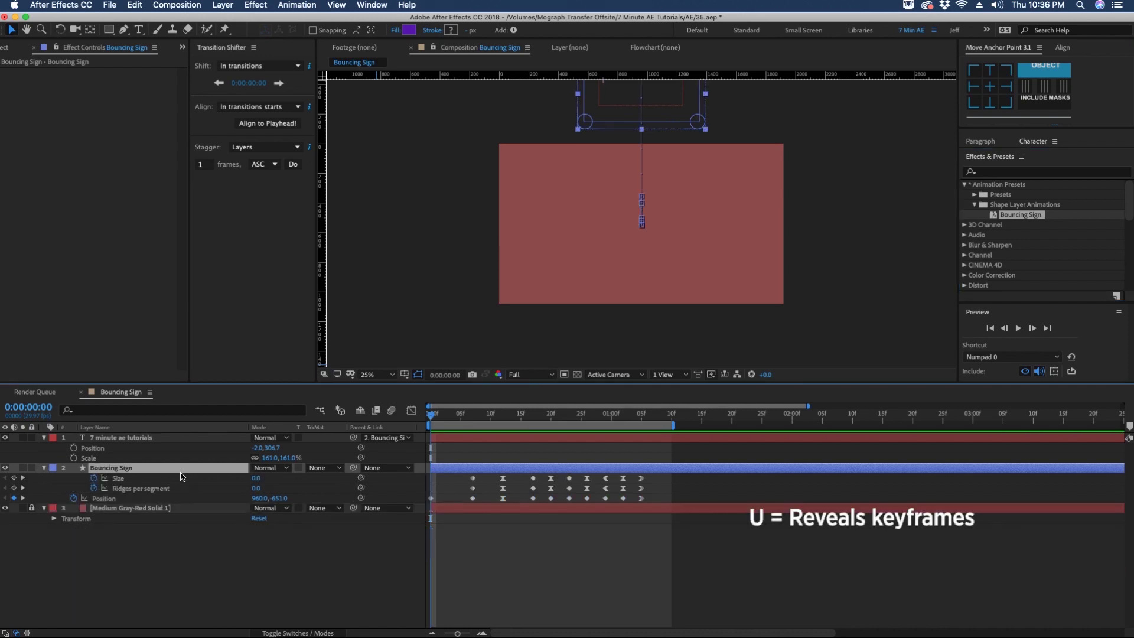
pyautogui.press('space')
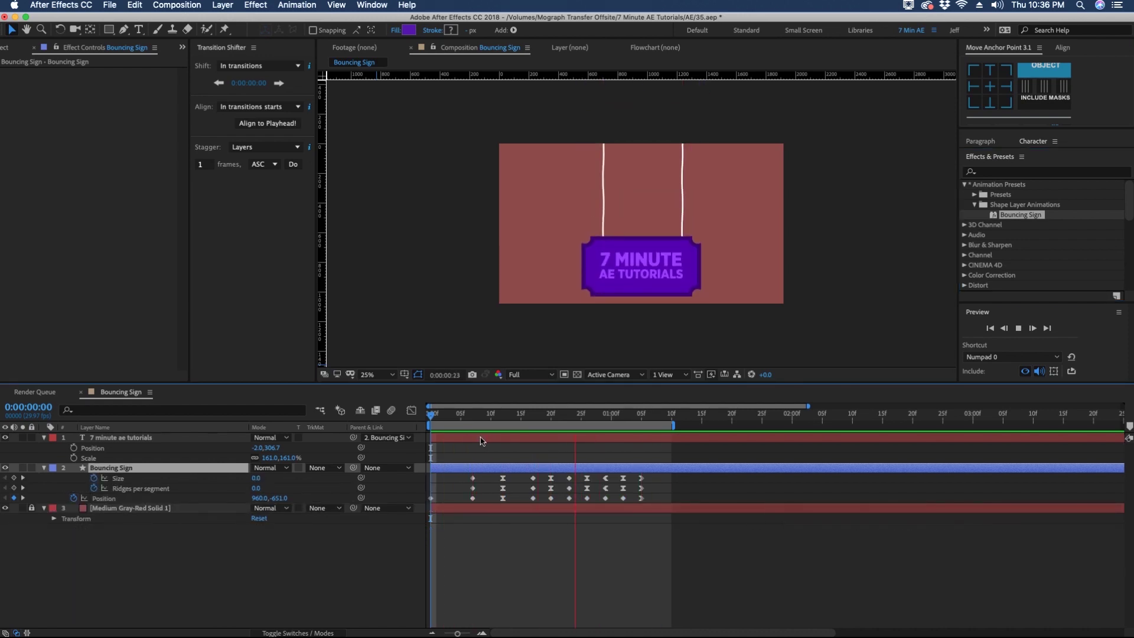